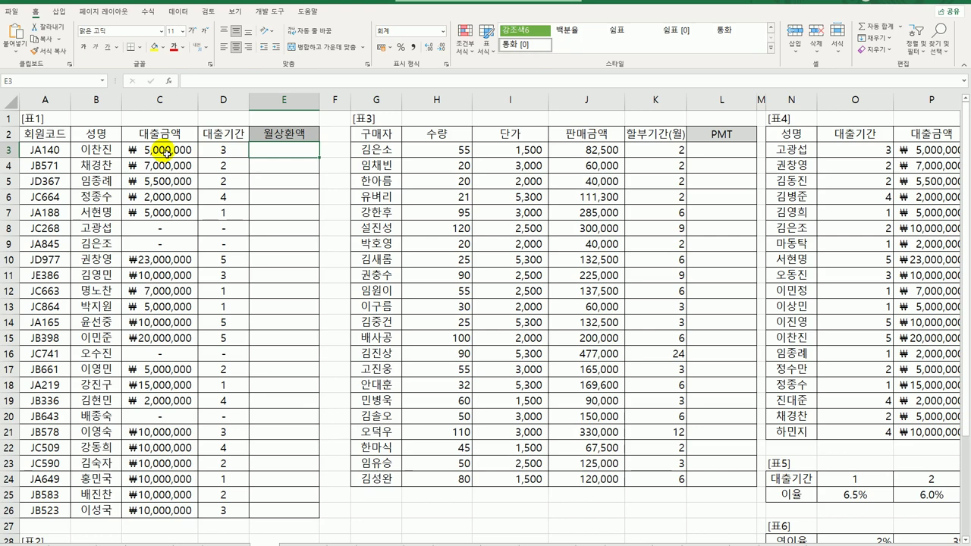
Examine the member codes and loan periods in [표1] against the codes and interest rates in [표2]
left_click(46, 150)
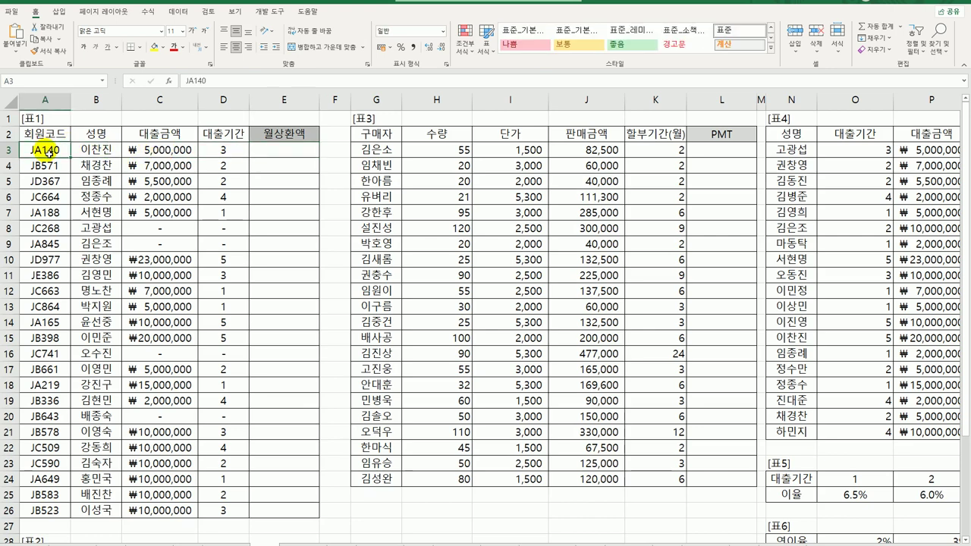
left_click(227, 152)
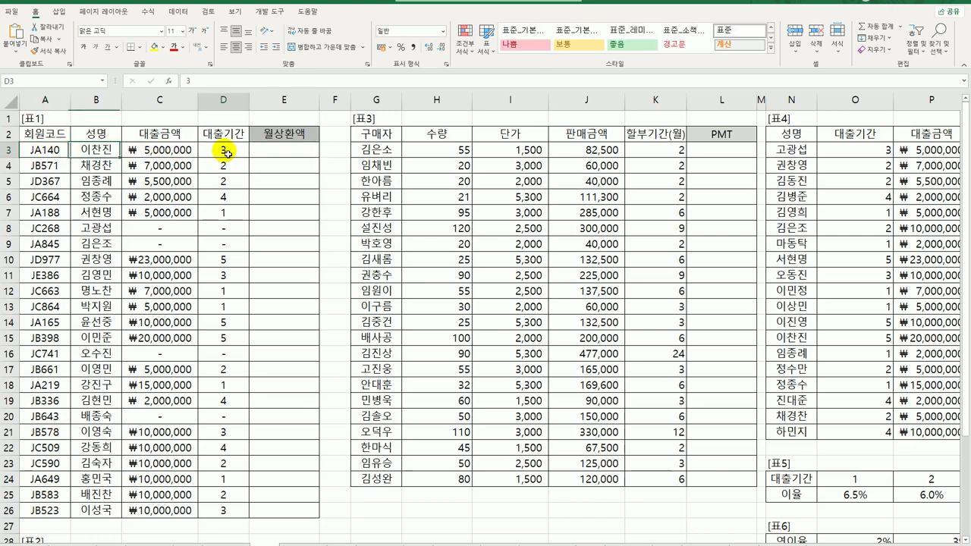
scroll(199, 326, "down", 3)
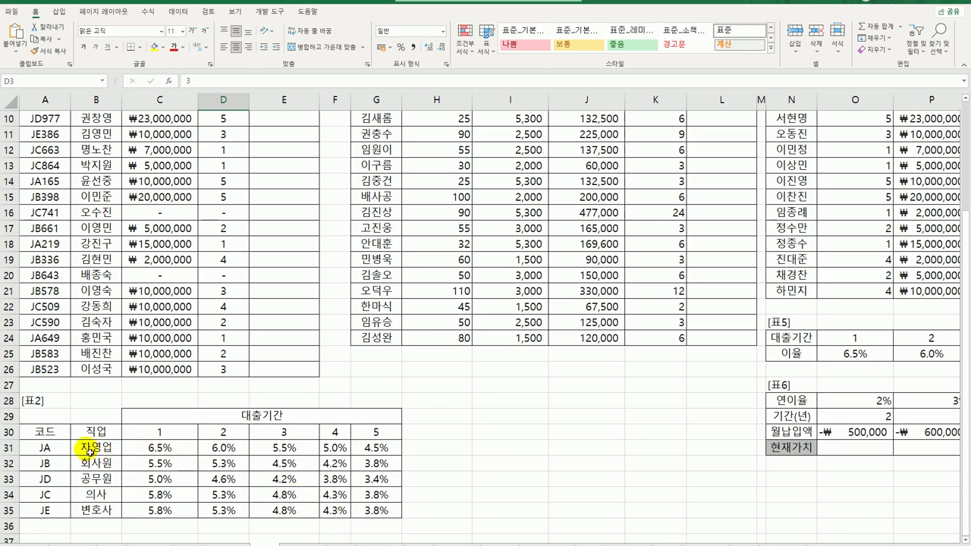
left_click_drag(50, 447, 55, 512)
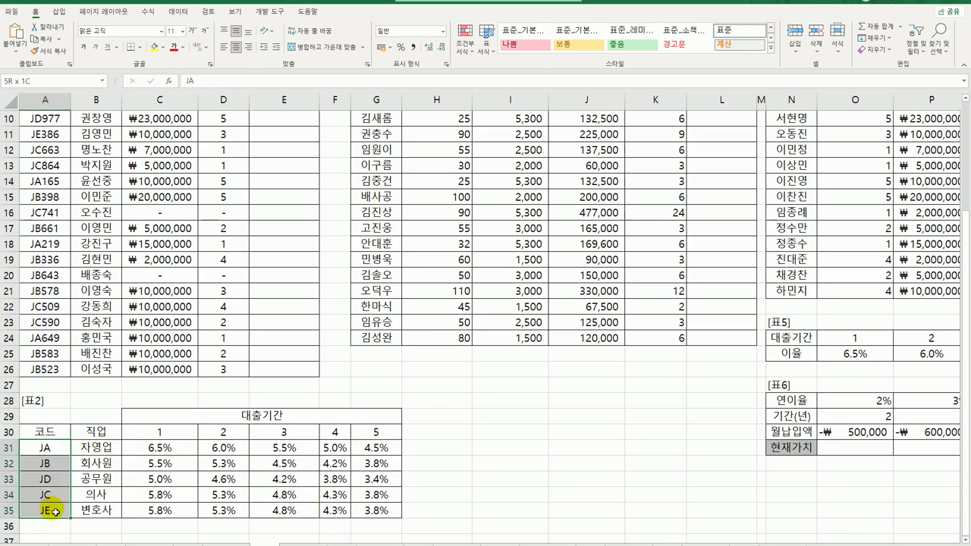
scroll(11, 347, "up", 3)
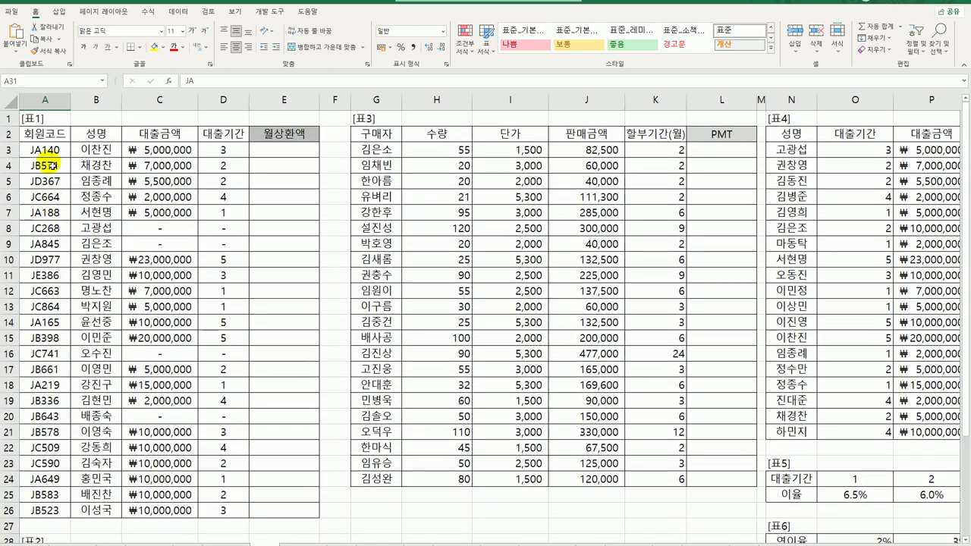
left_click_drag(43, 149, 59, 501)
scroll(68, 478, "down", 3)
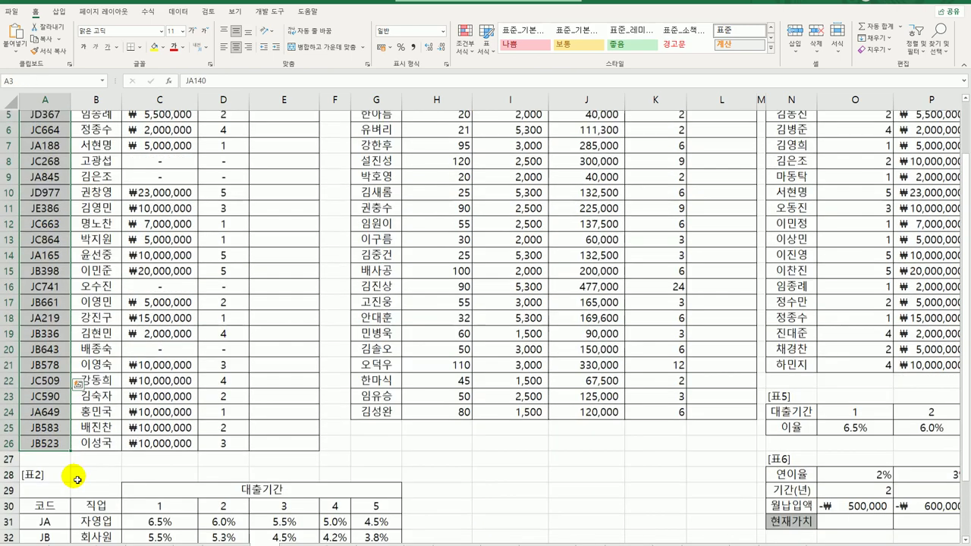
left_click(46, 450)
left_click_drag(46, 449, 45, 517)
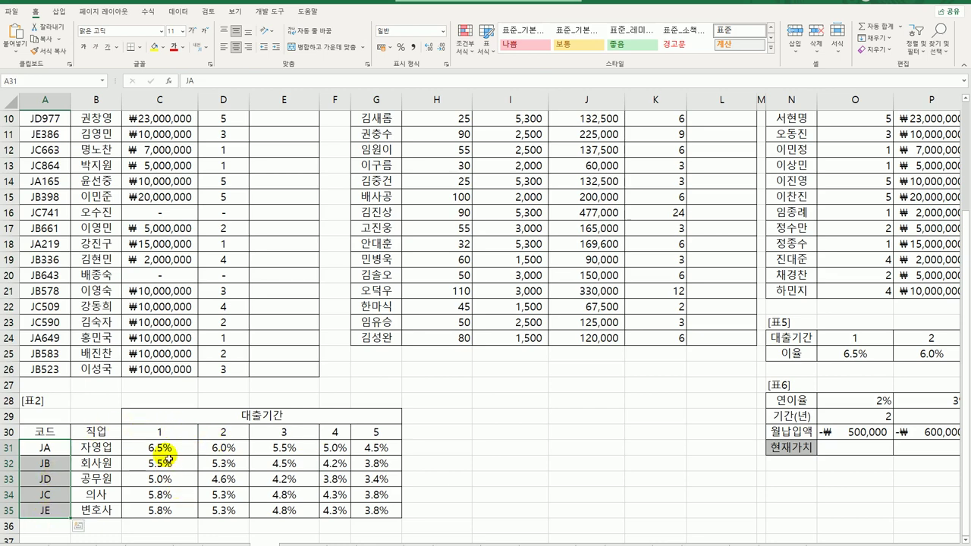
left_click_drag(160, 447, 377, 519)
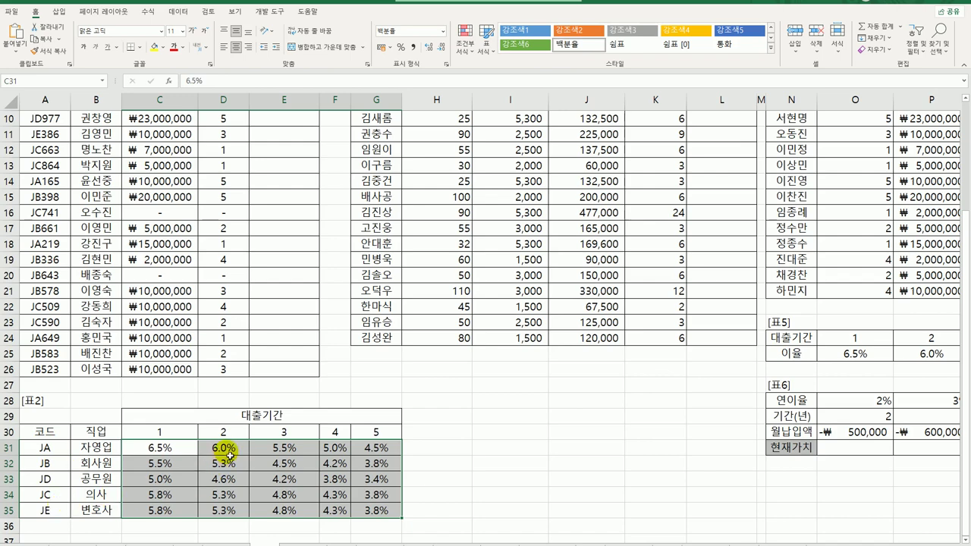
Enter =LEFT(A3,2) in the first 월상환액 cell, E3, and fill it down through E26
scroll(226, 451, "up", 3)
left_click(284, 151)
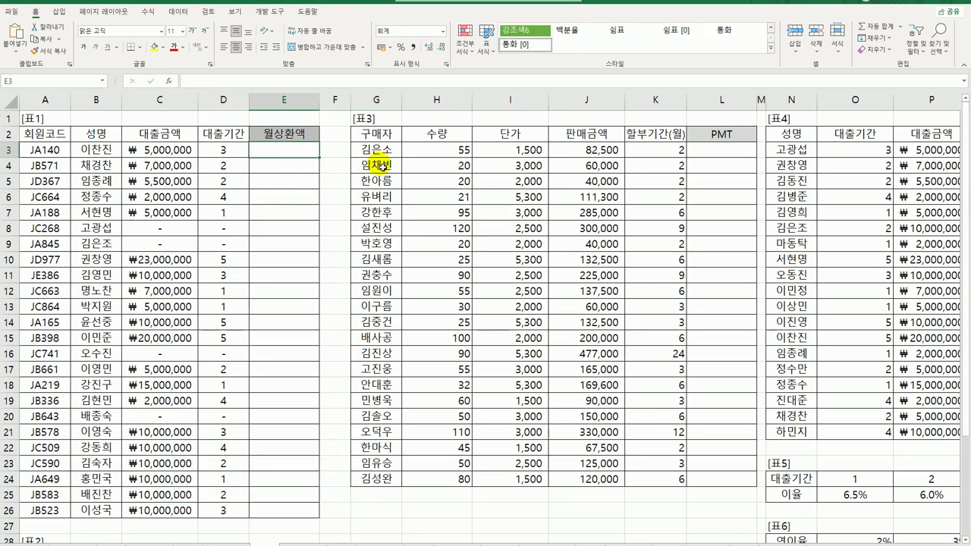
type("=")
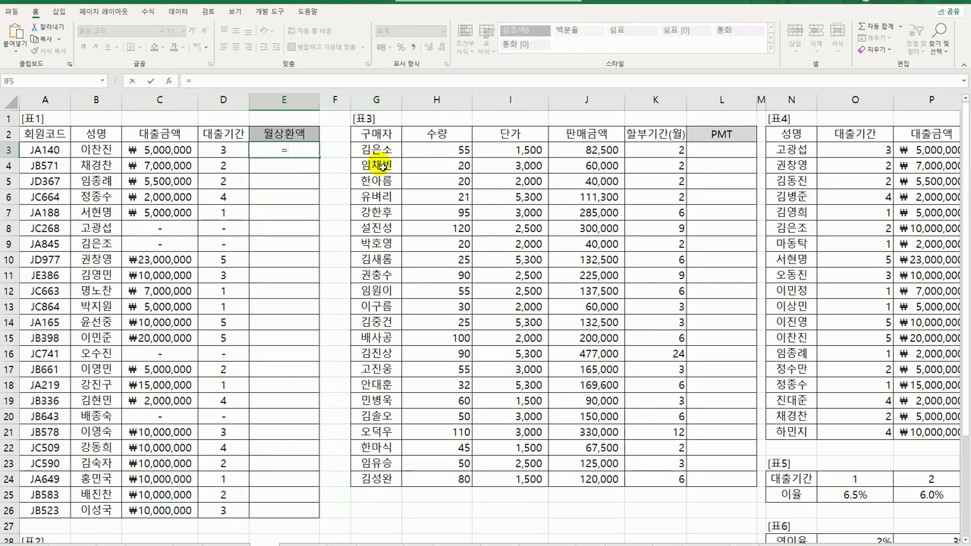
type("lef")
key("Tab")
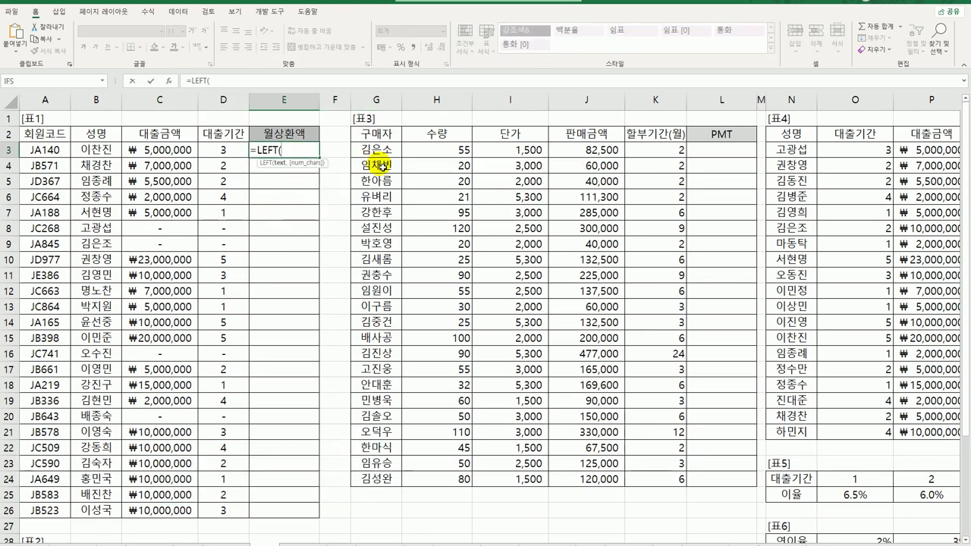
left_click(66, 150)
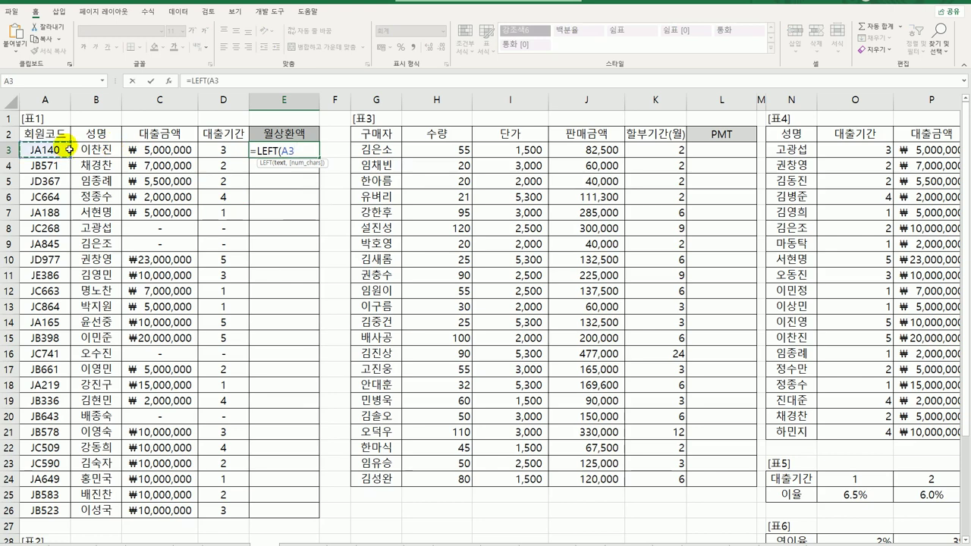
type(",2)")
key("Return")
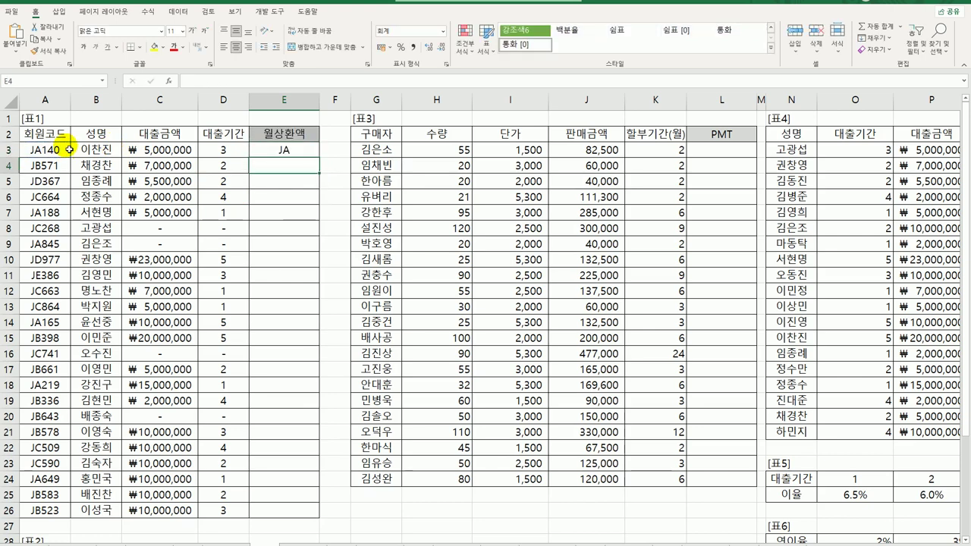
left_click(283, 151)
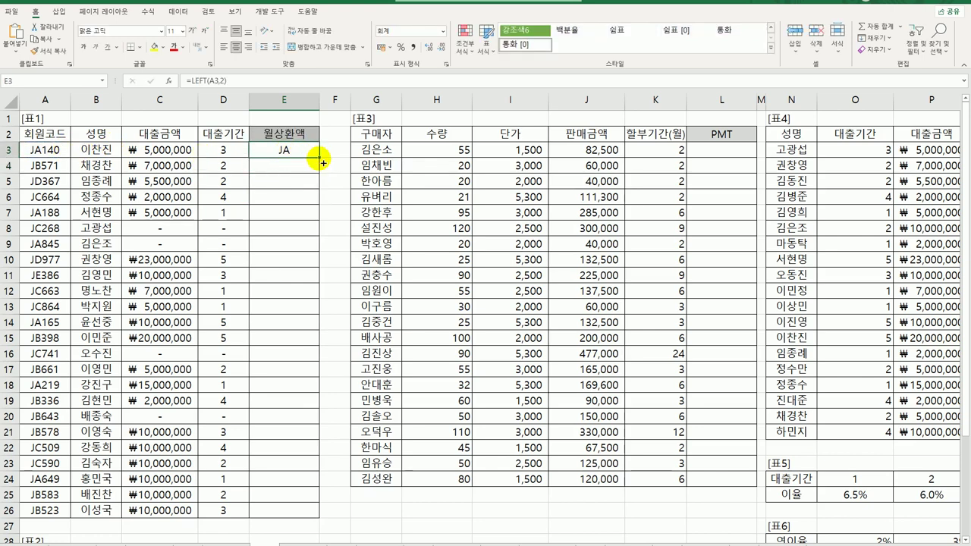
double_click(321, 158)
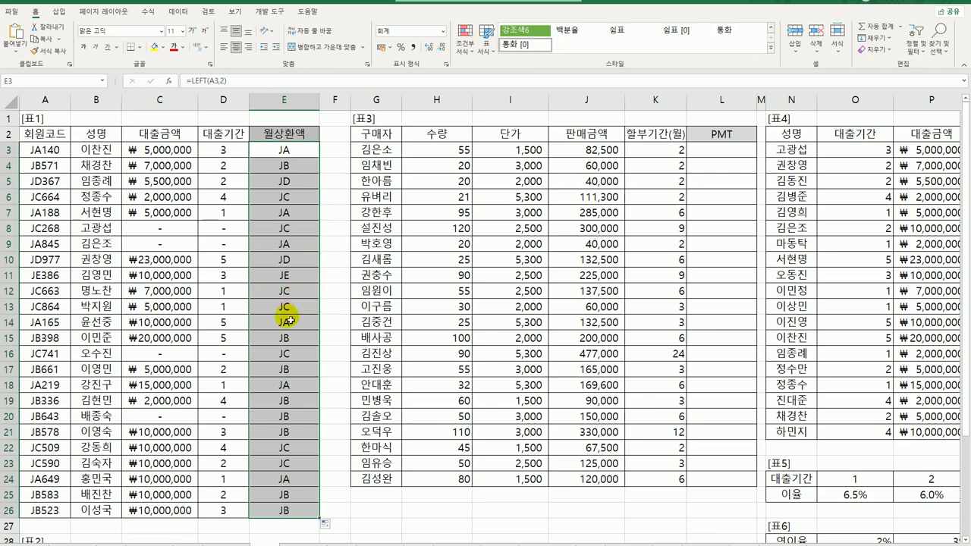
Review the 대출기간 headings and the code list in [표2] alongside the extracted codes in column E
scroll(292, 304, "down", 3)
left_click_drag(176, 439, 368, 440)
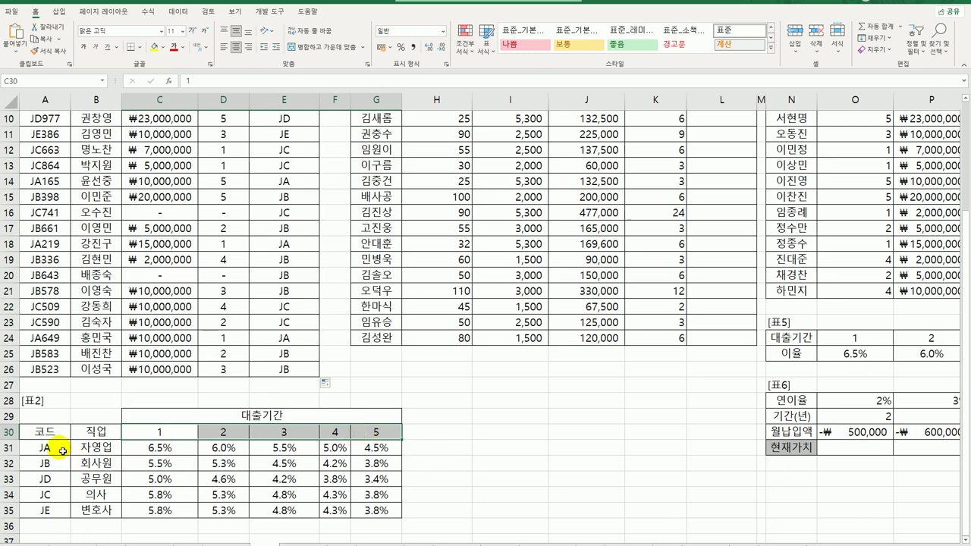
left_click_drag(62, 451, 58, 521)
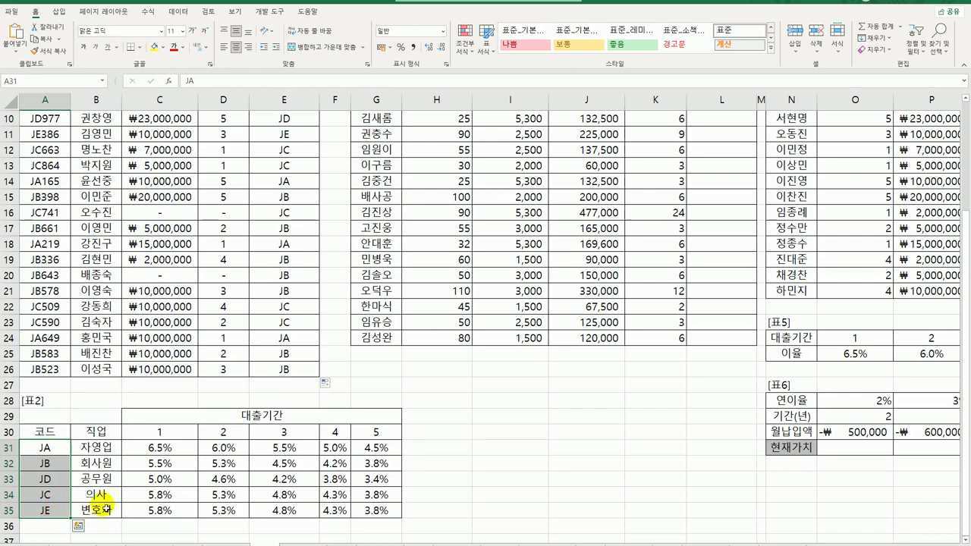
scroll(280, 441, "up", 3)
left_click(286, 148)
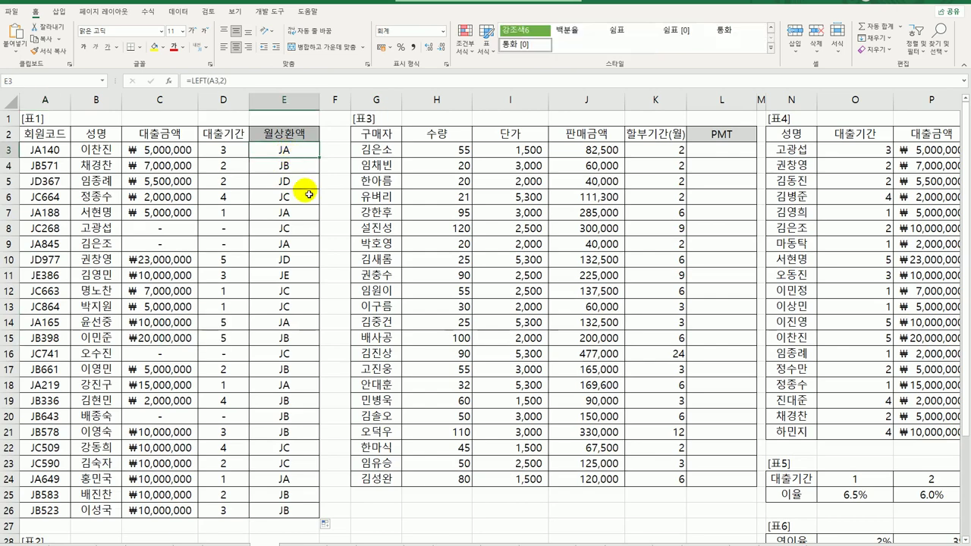
scroll(276, 257, "down", 6)
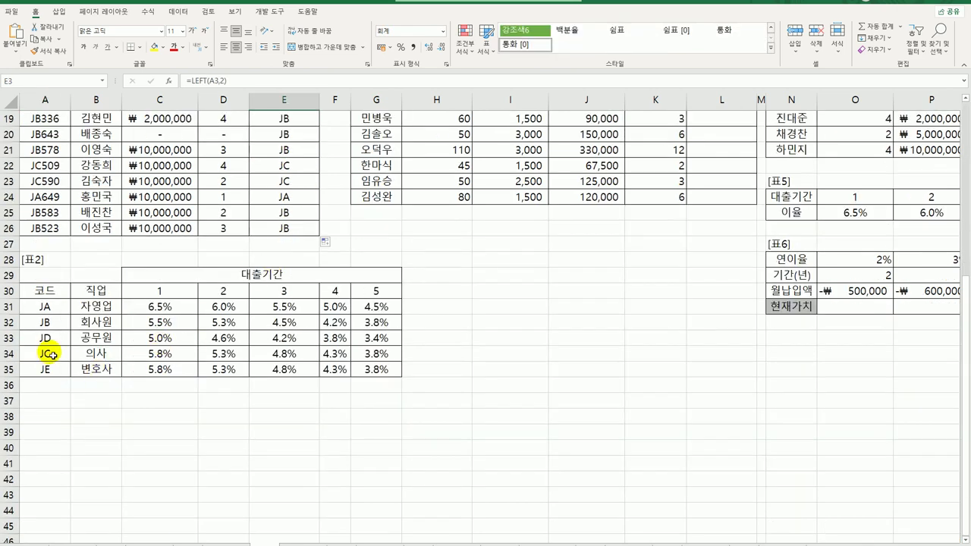
left_click_drag(50, 308, 55, 371)
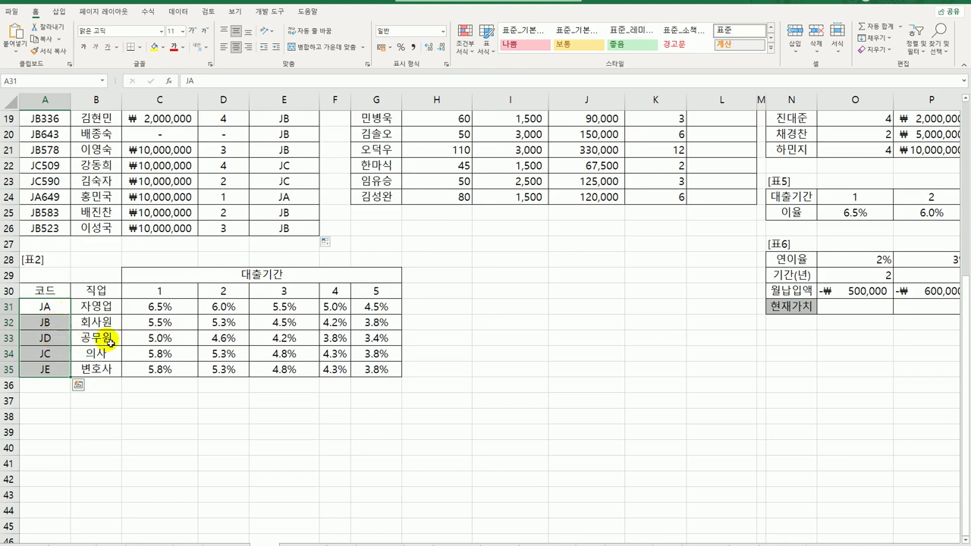
Edit the formula in E3 so that LEFT(A3,2) becomes the lookup value of a MATCH function
scroll(181, 338, "up", 6)
left_click(285, 149)
type("=LEFT(A3,2)")
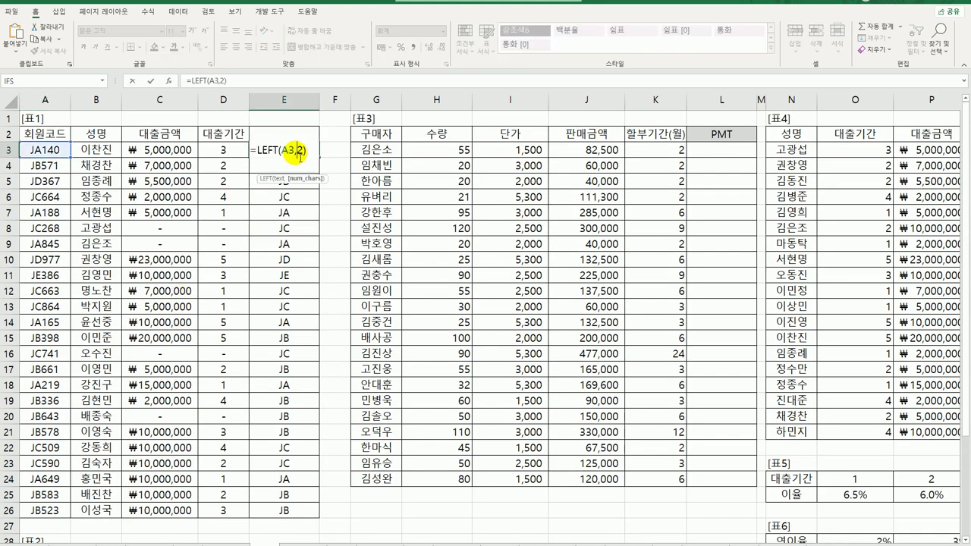
left_click(258, 150)
type("mat")
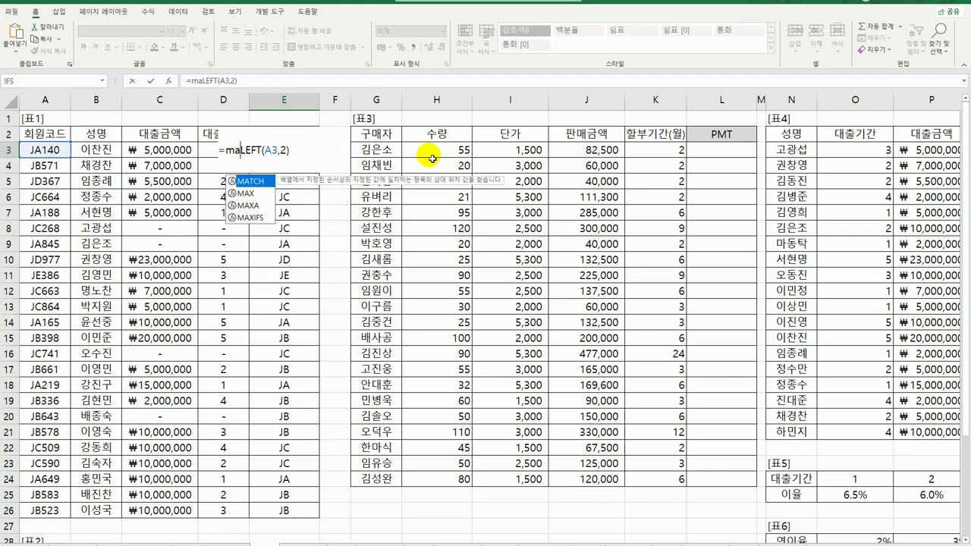
key("Tab")
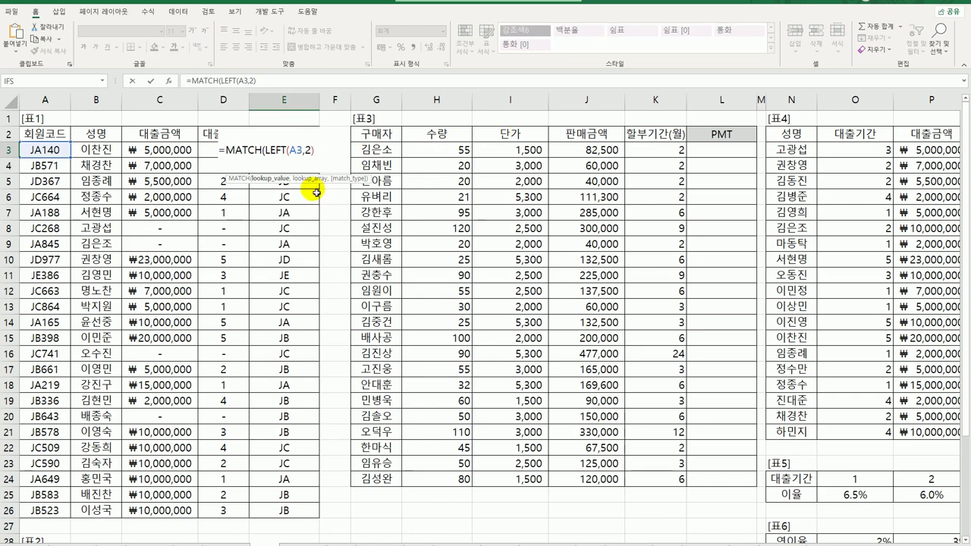
type(",")
Complete the MATCH in E3 with the absolute code range $A$31:$A$35 and match type 0
scroll(226, 304, "down", 6)
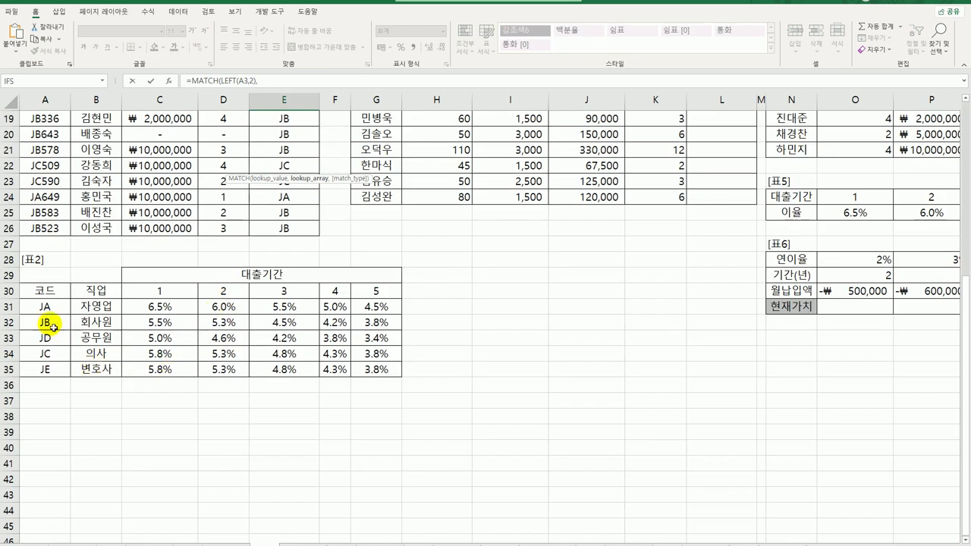
left_click_drag(46, 307, 47, 368)
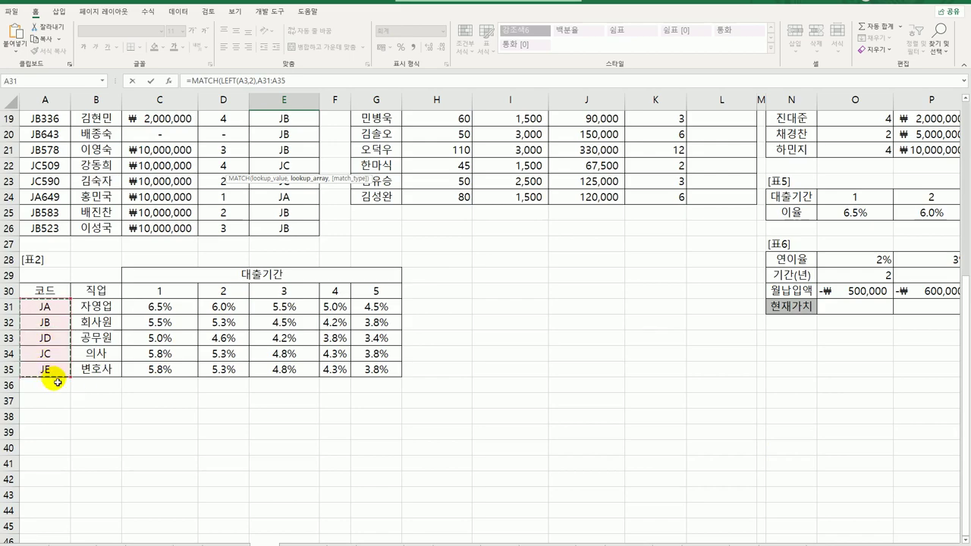
key("F4")
scroll(57, 382, "up", 3)
scroll(57, 382, "up", 3)
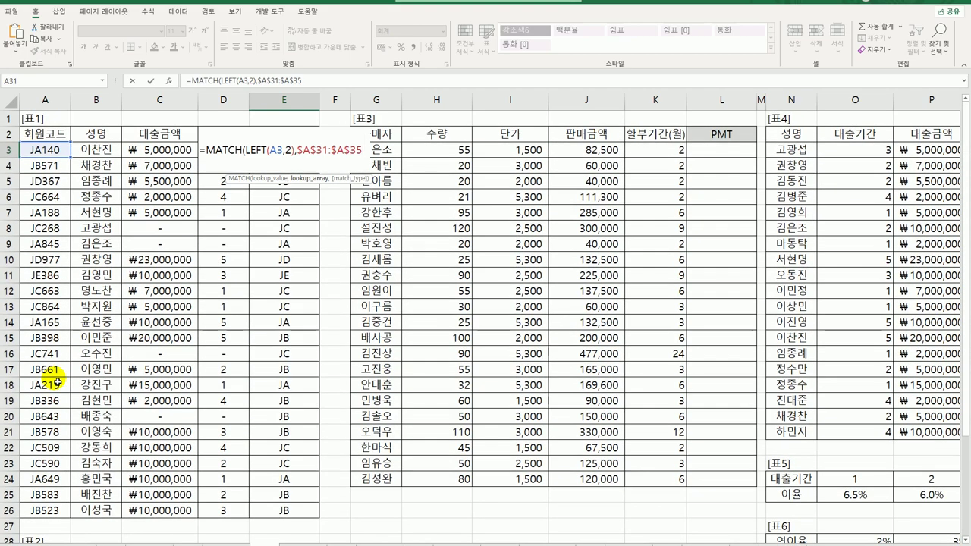
type(",")
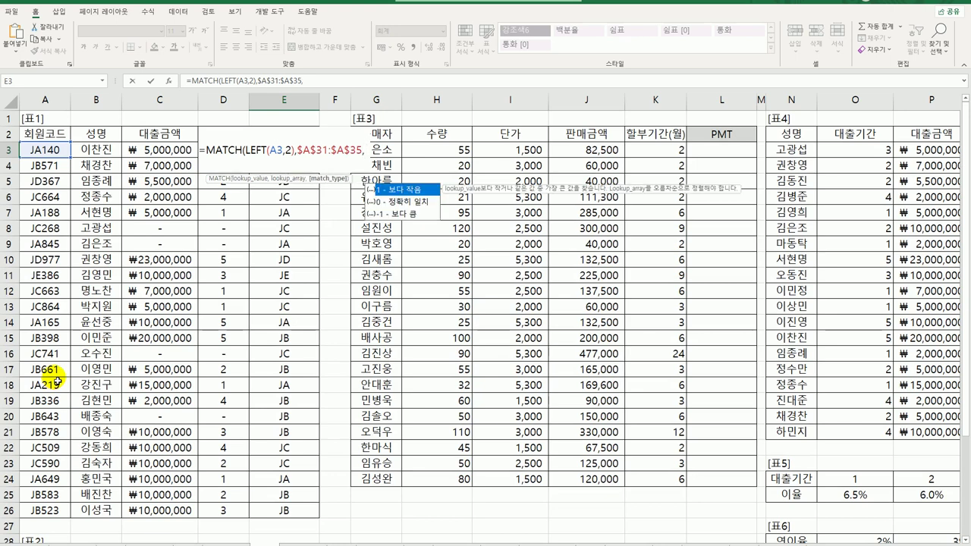
type("0")
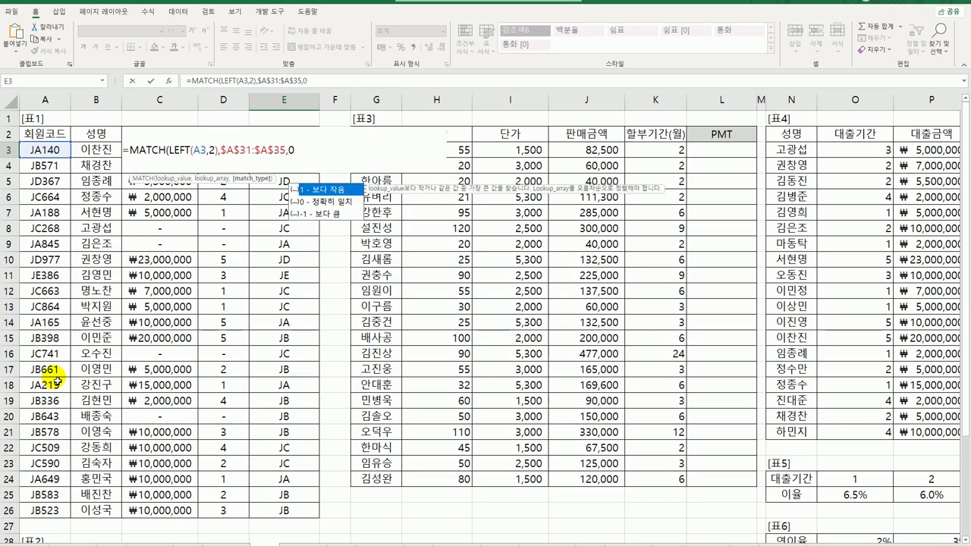
type(")")
key("Return")
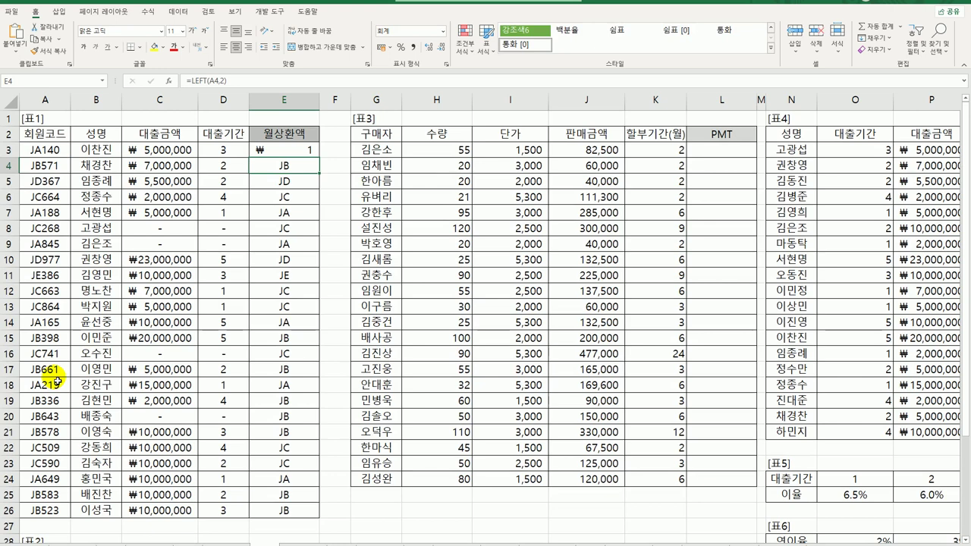
Fill the MATCH formula from E3 down through E26 and check the copies in E4 and E5
left_click(309, 154)
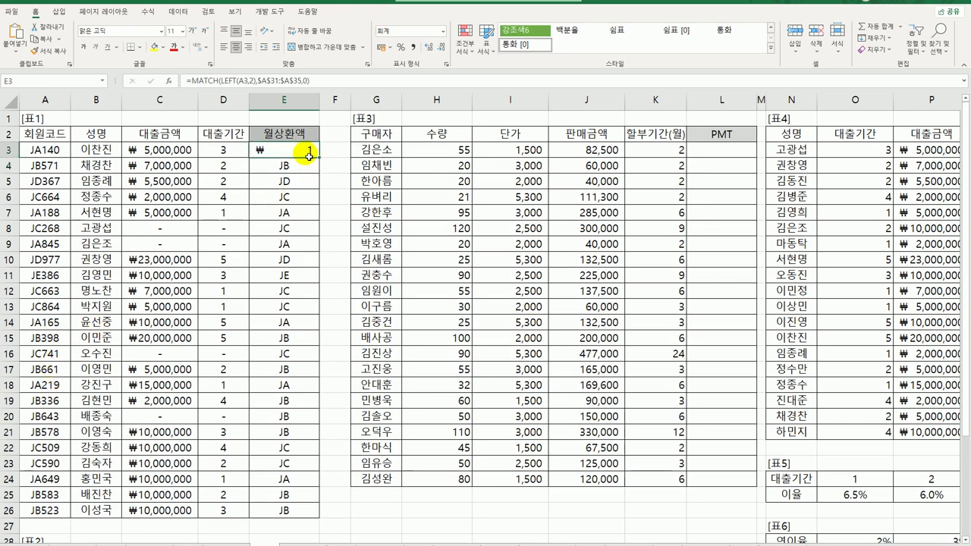
double_click(322, 160)
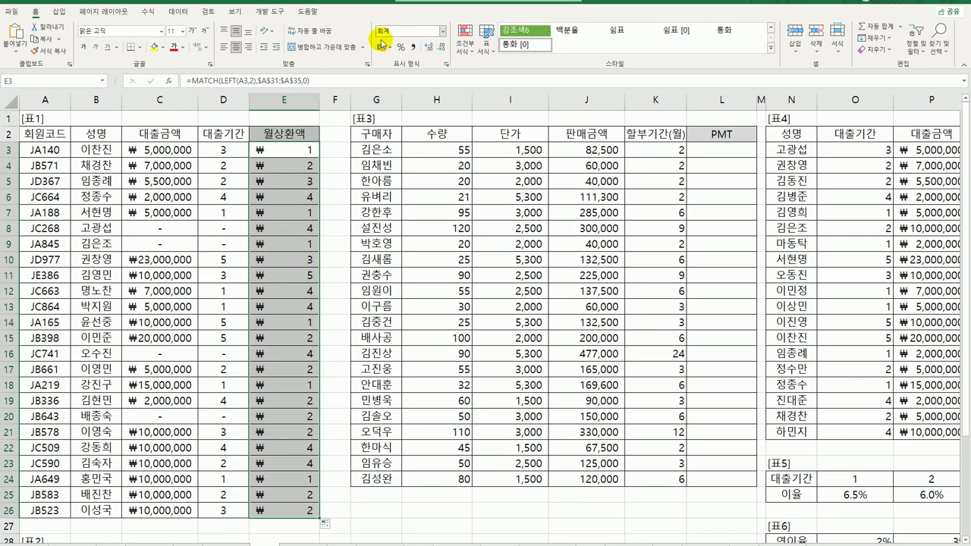
left_click(311, 164)
left_click(311, 188)
Examine the code list A31:A35 and the adjacent 직업 column in [표2]
scroll(265, 289, "down", 3)
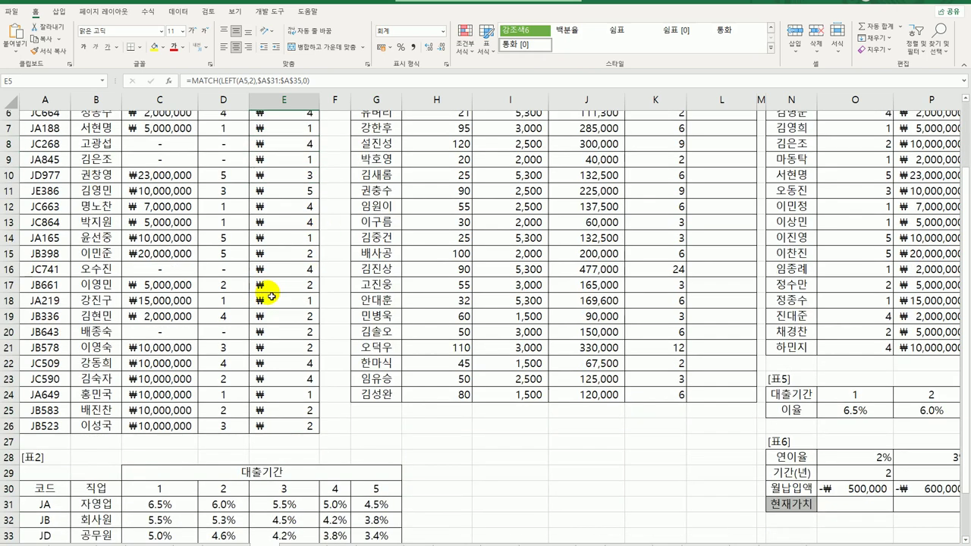
left_click(47, 449)
left_click_drag(47, 449, 45, 510)
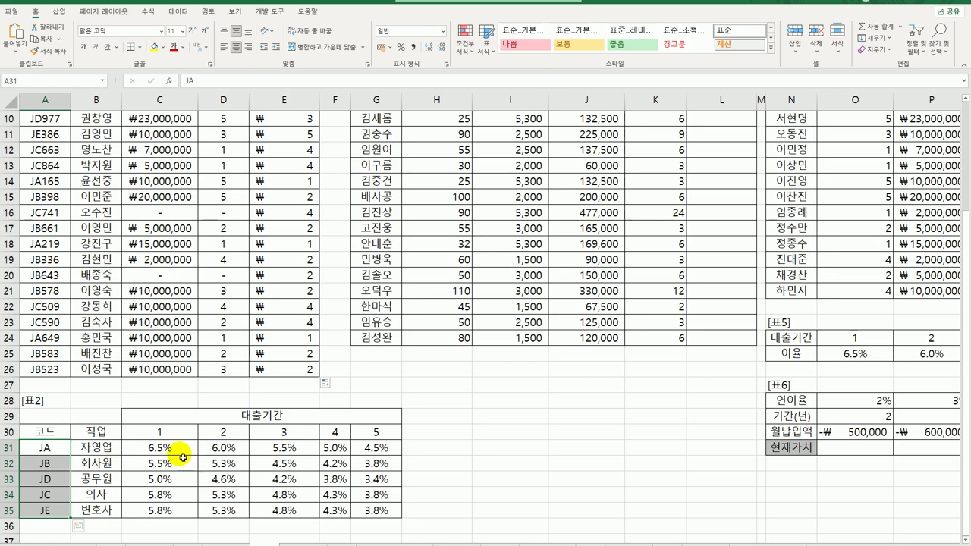
left_click(96, 450)
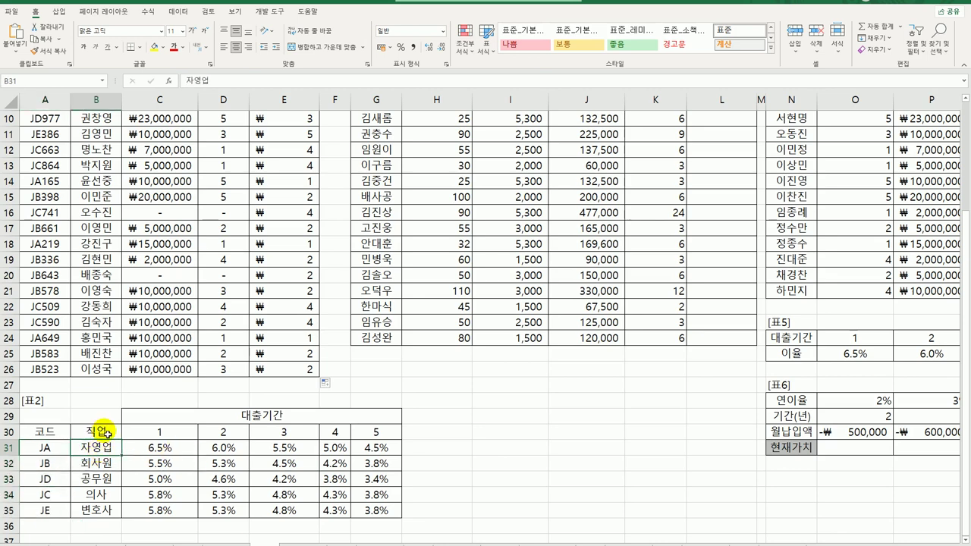
left_click(100, 431)
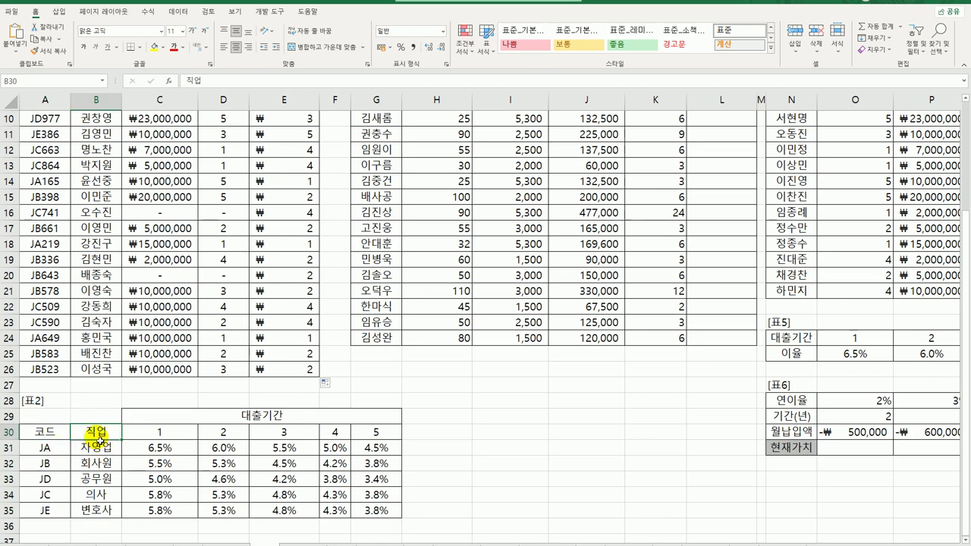
Compare the MATCH results in E3 and E4 with the row positions below B30 (직업) in [표2]
left_click(90, 447)
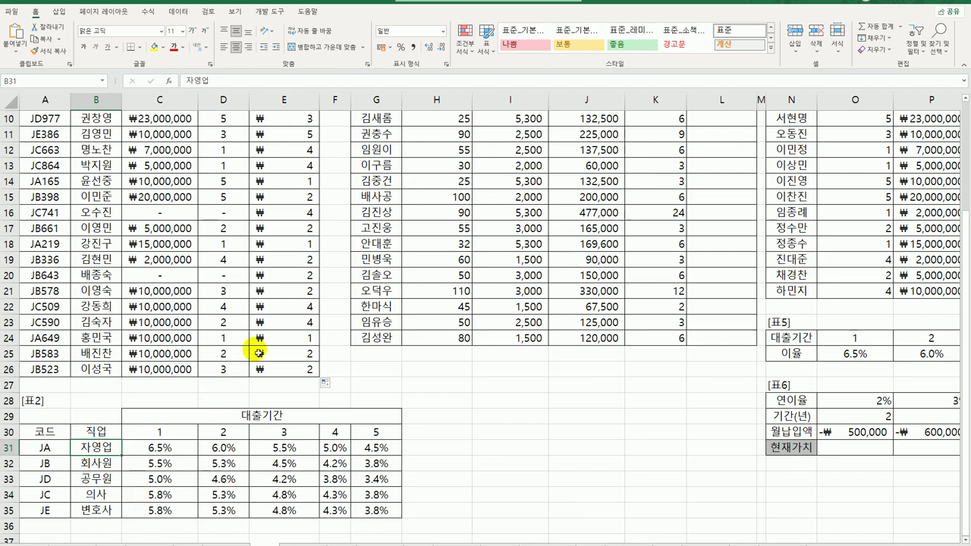
scroll(258, 349, "up", 3)
left_click(302, 150)
scroll(159, 372, "down", 6)
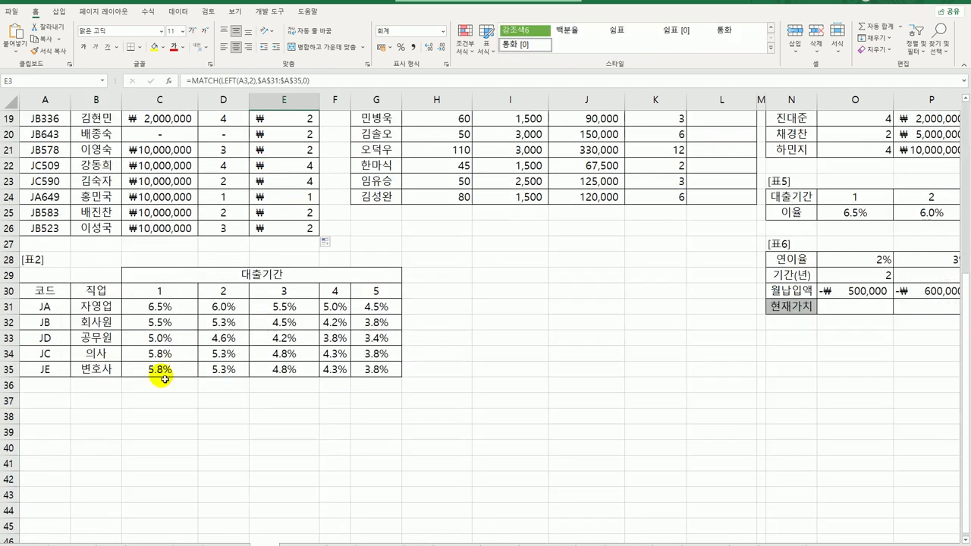
left_click(106, 307)
scroll(124, 372, "up", 1)
scroll(122, 371, "up", 5)
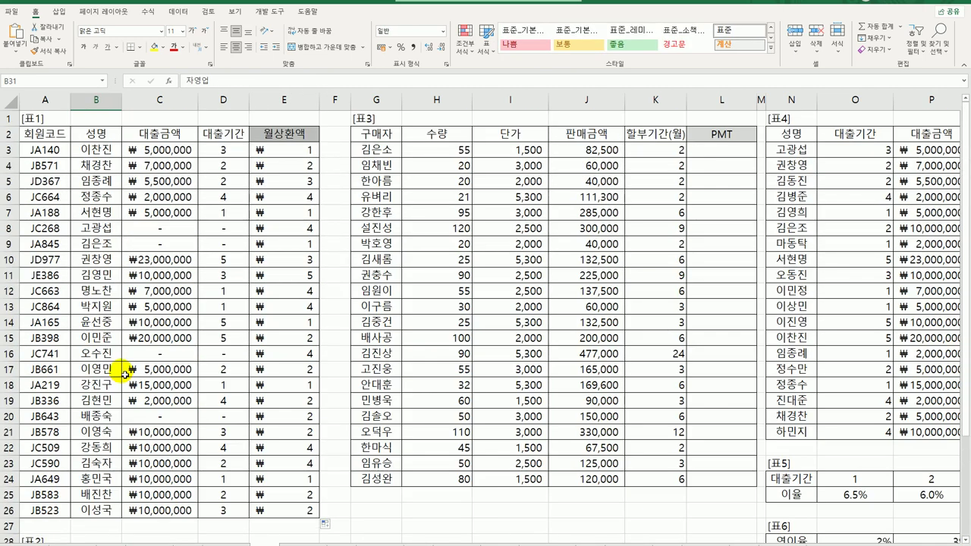
left_click(279, 167)
scroll(271, 241, "down", 3)
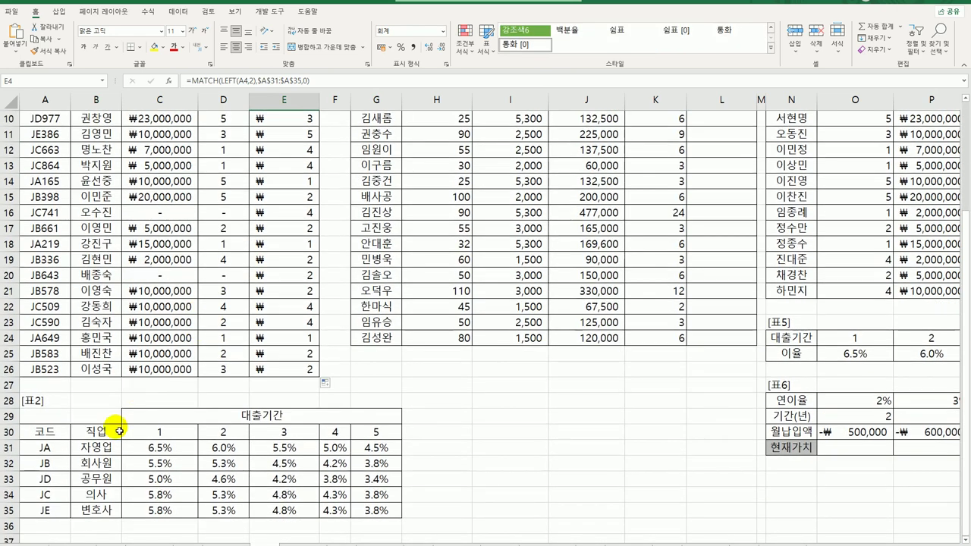
left_click(102, 432)
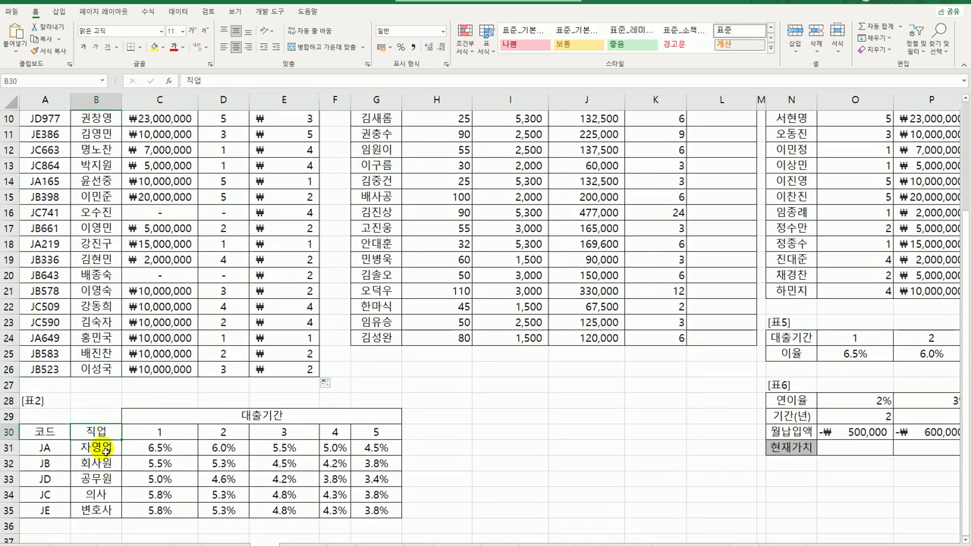
left_click(107, 448)
left_click(102, 465)
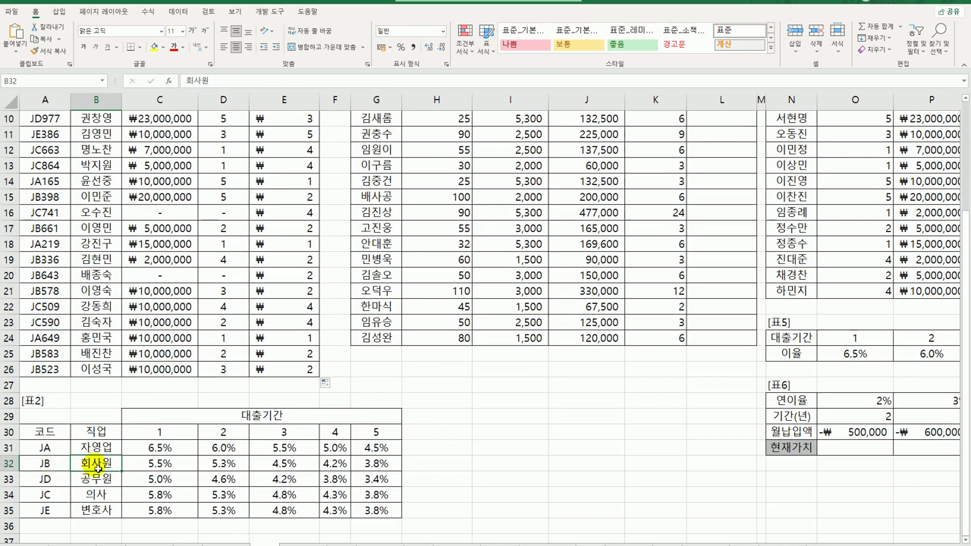
left_click(114, 433)
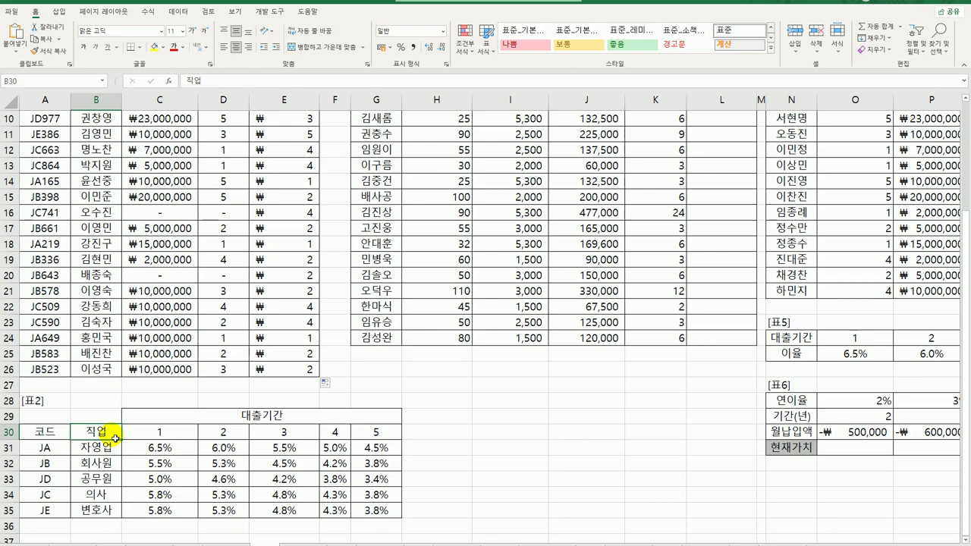
Compare the 대출기간 values in [표1] with the loan period headings C30:E30 in [표2]
scroll(202, 412, "up", 3)
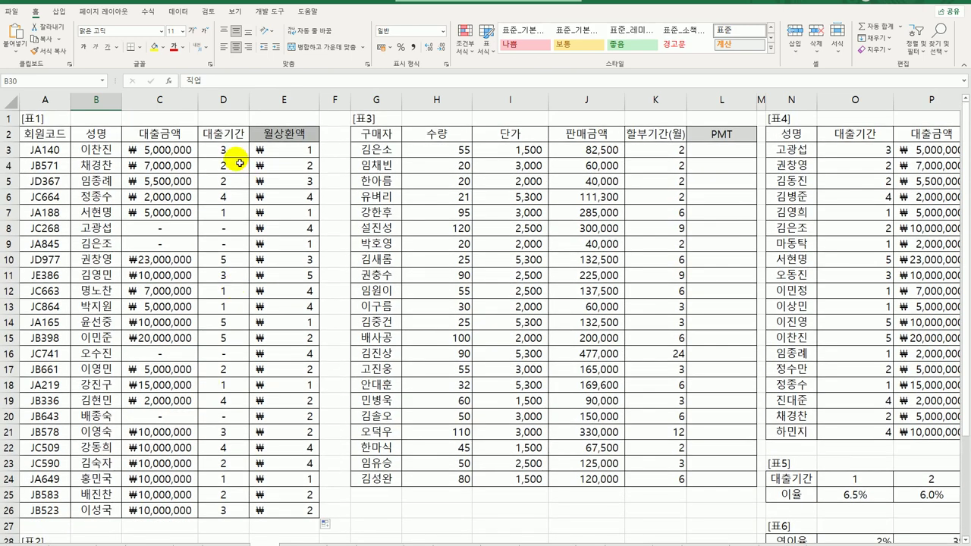
scroll(216, 220, "down", 6)
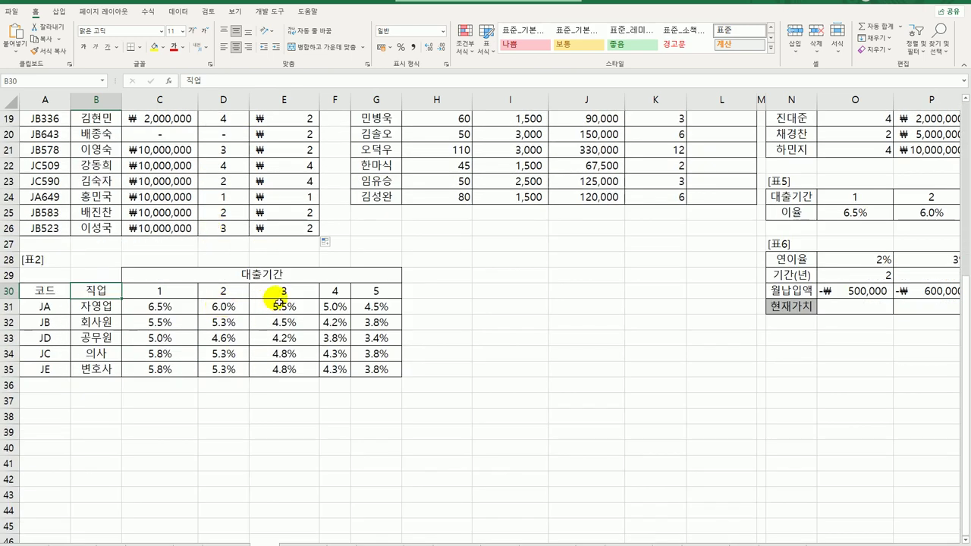
scroll(281, 303, "up", 6)
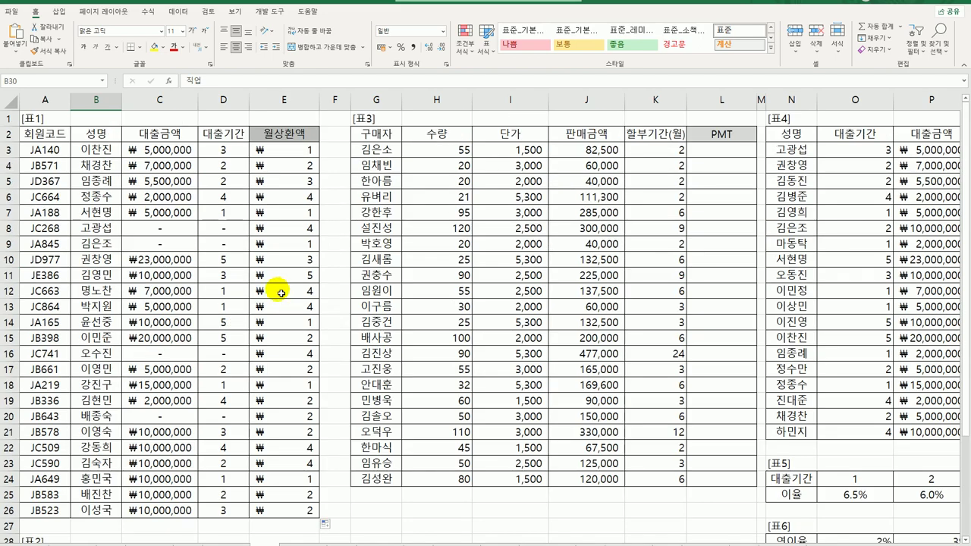
scroll(281, 293, "down", 6)
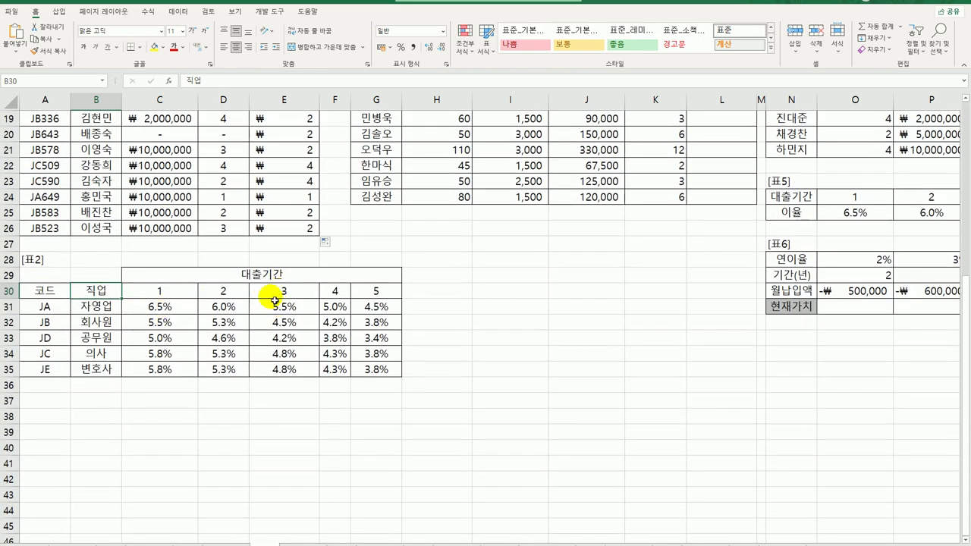
left_click(159, 295)
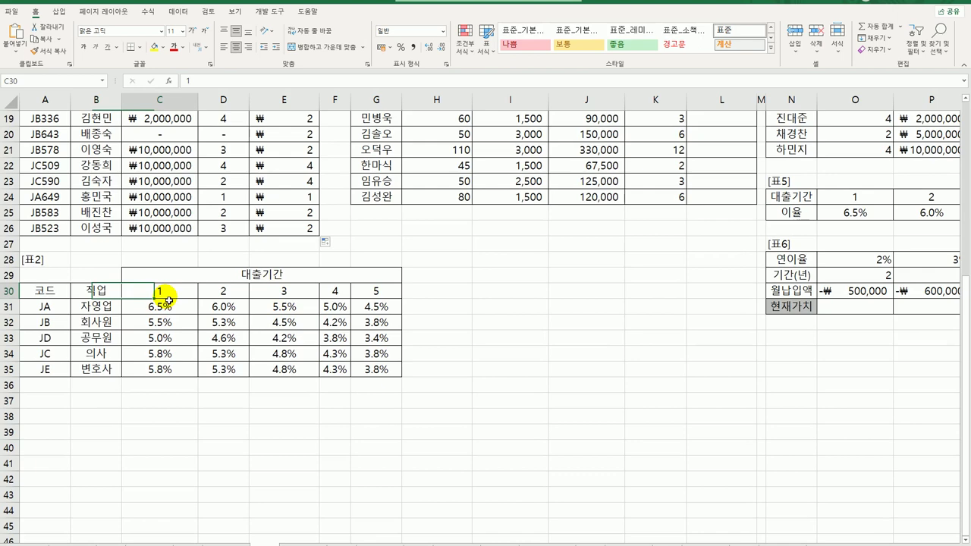
left_click(224, 297)
left_click(290, 299)
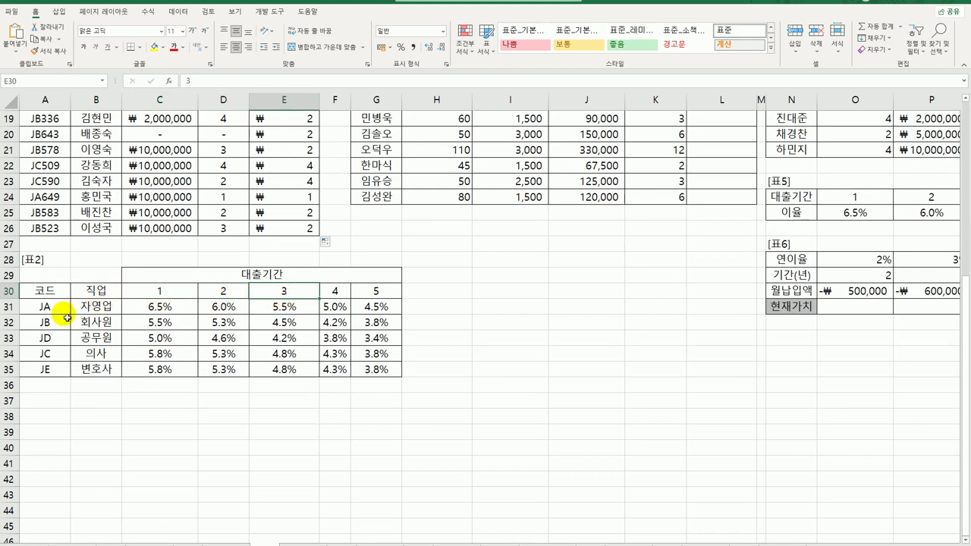
Trace the row 3 member's rate in [표2] from B30, using the code for rows and the loan period for columns
scroll(78, 316, "up", 6)
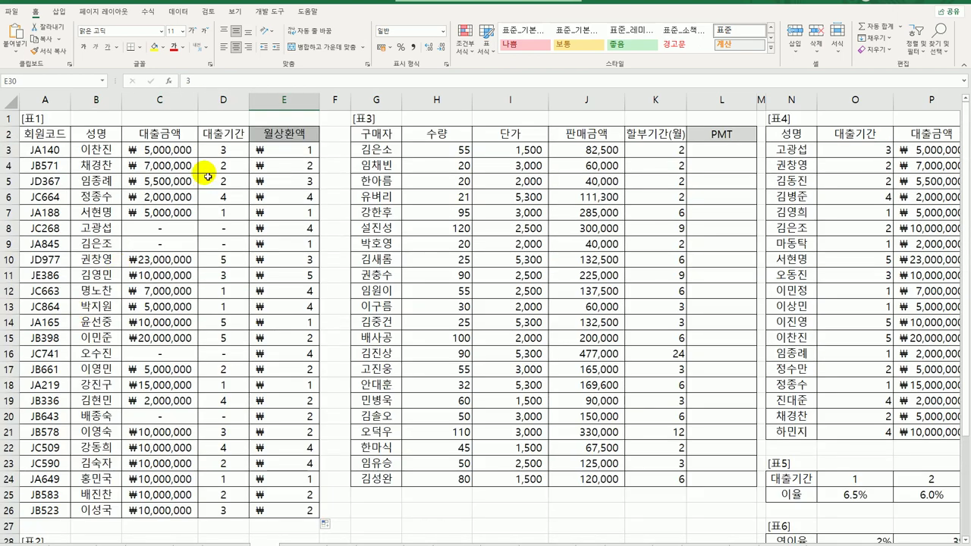
left_click(51, 151)
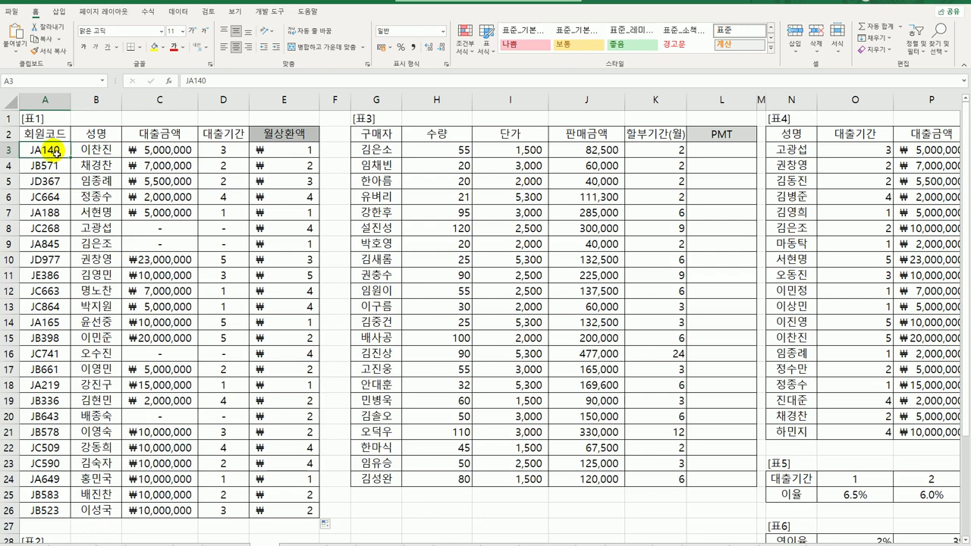
left_click(223, 154)
scroll(205, 261, "down", 6)
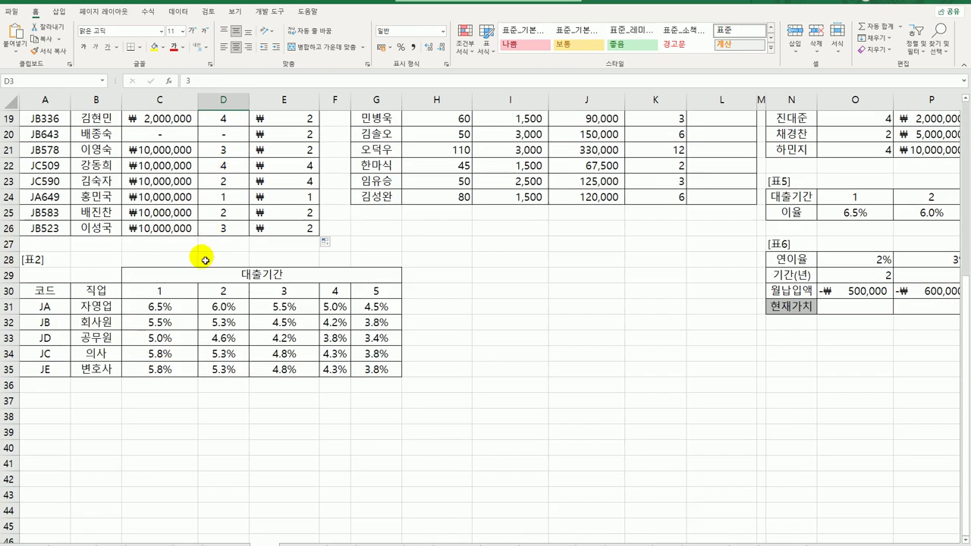
left_click(97, 295)
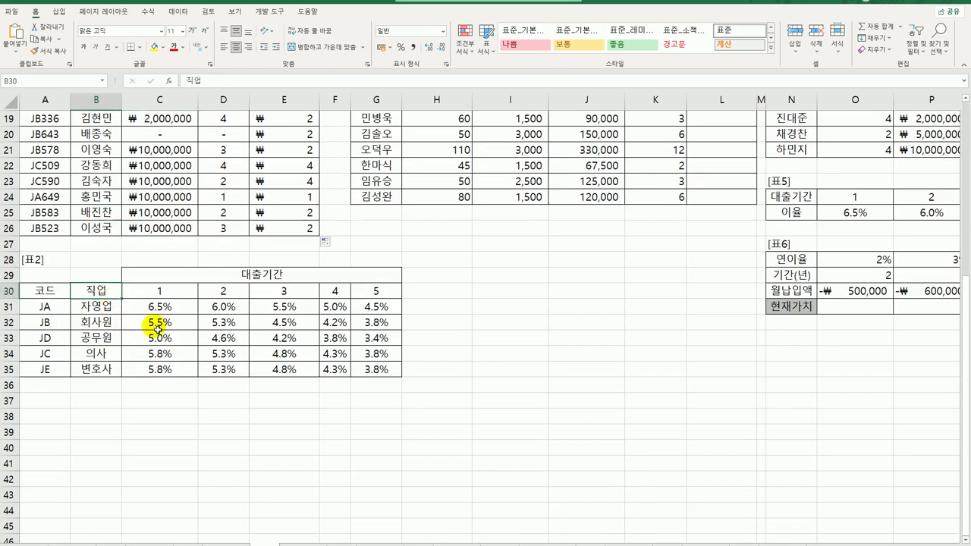
left_click(97, 307)
left_click(157, 306)
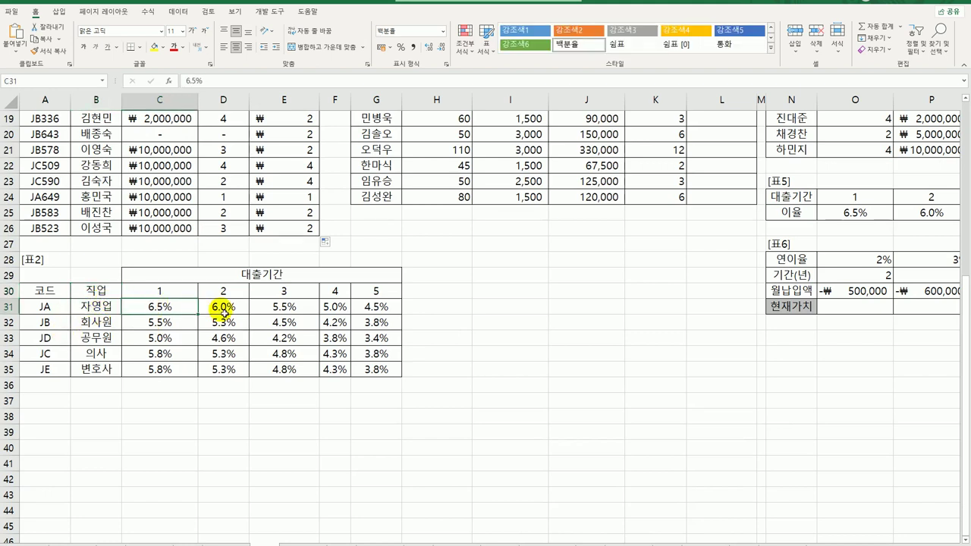
left_click(222, 309)
left_click(259, 311)
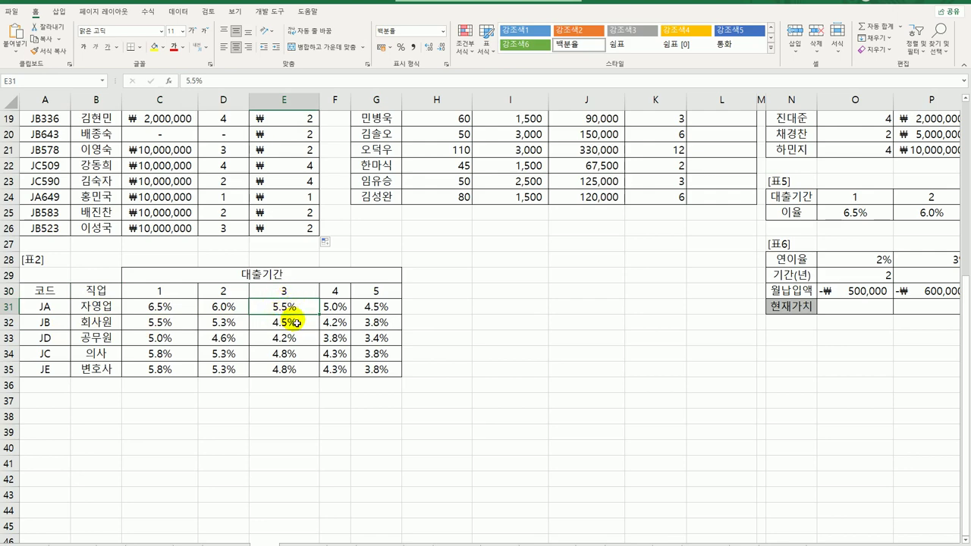
Trace the row 4 member's rate in [표2] from B30 to D32 by code and loan period
scroll(294, 322, "up", 6)
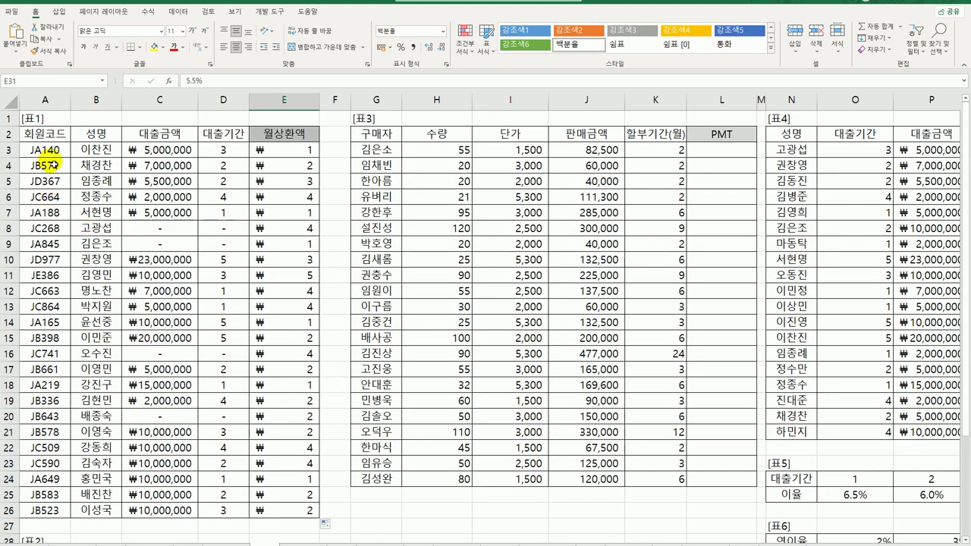
left_click_drag(42, 164, 218, 174)
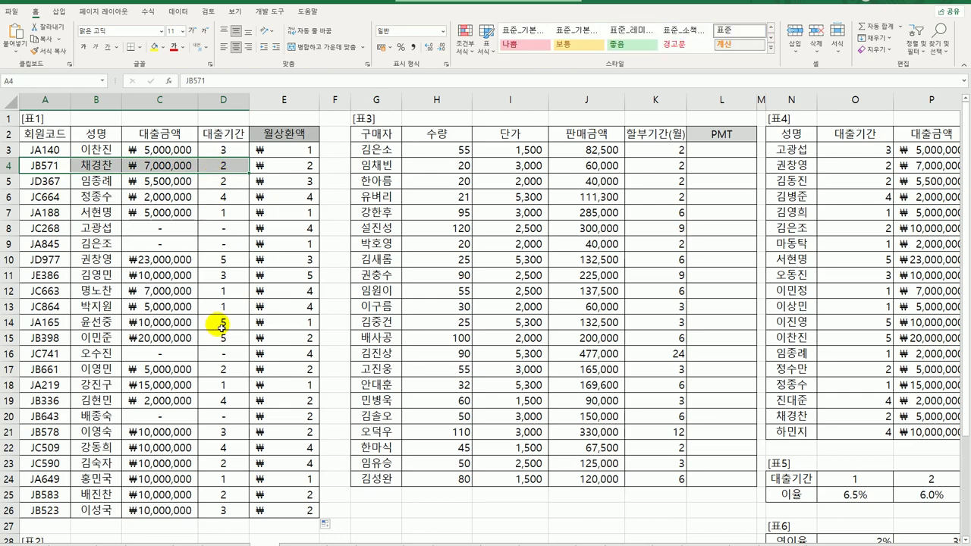
scroll(222, 324, "down", 6)
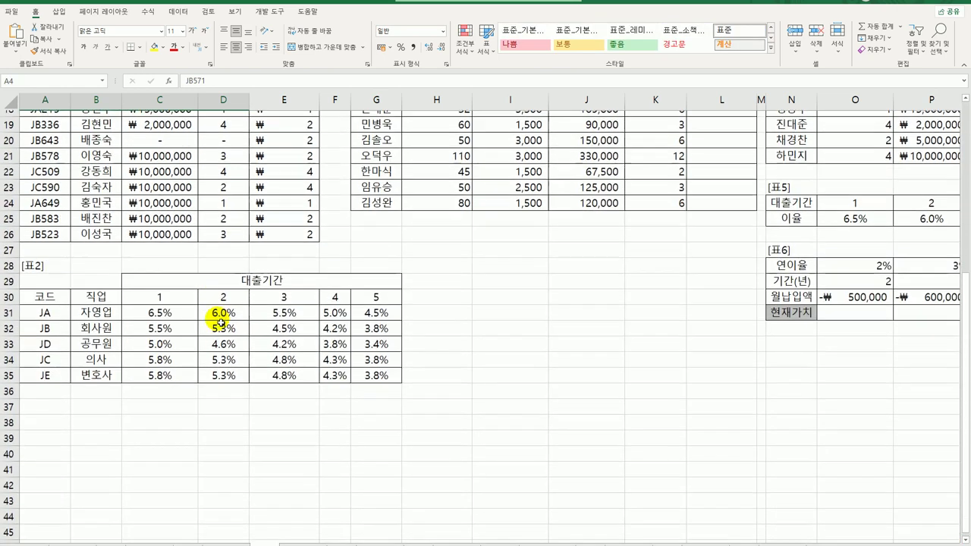
left_click(97, 292)
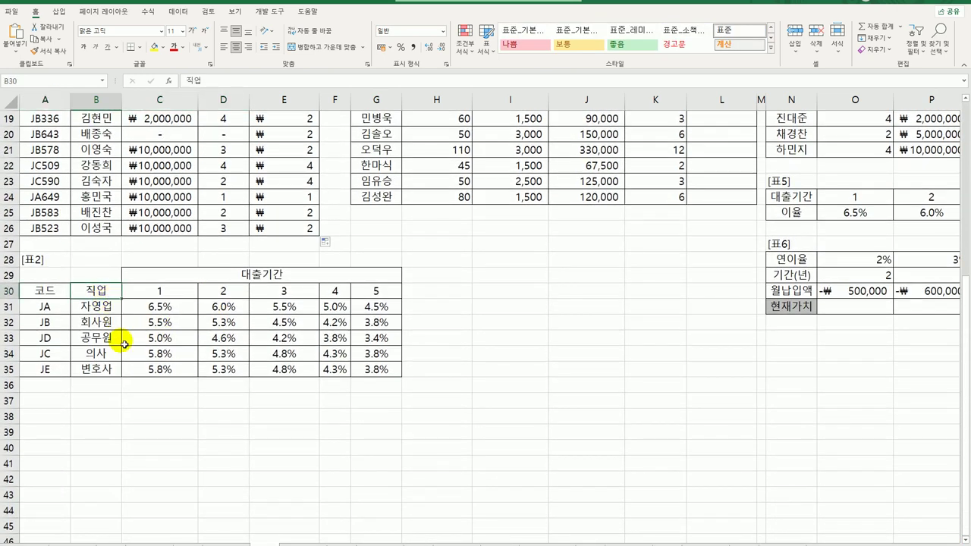
left_click(100, 305)
left_click(101, 322)
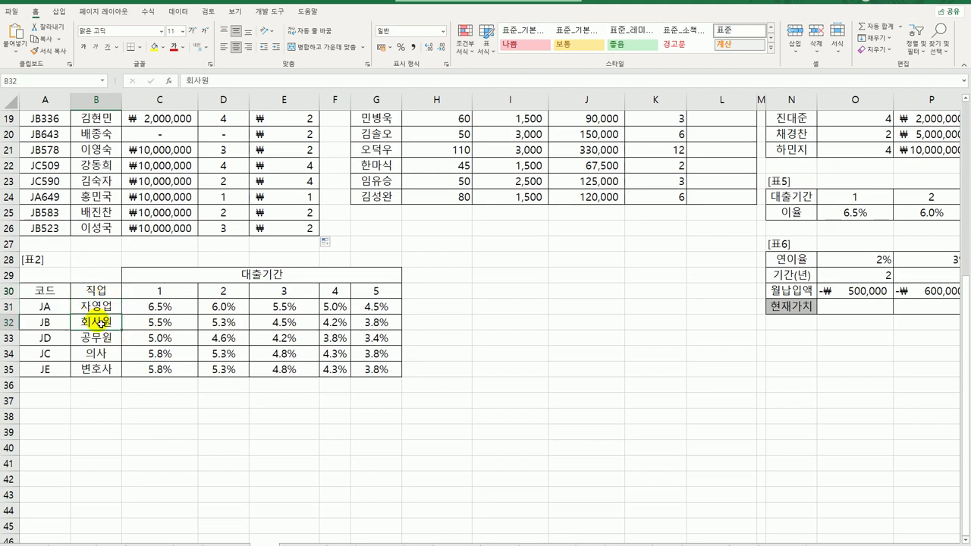
left_click(141, 323)
left_click(219, 326)
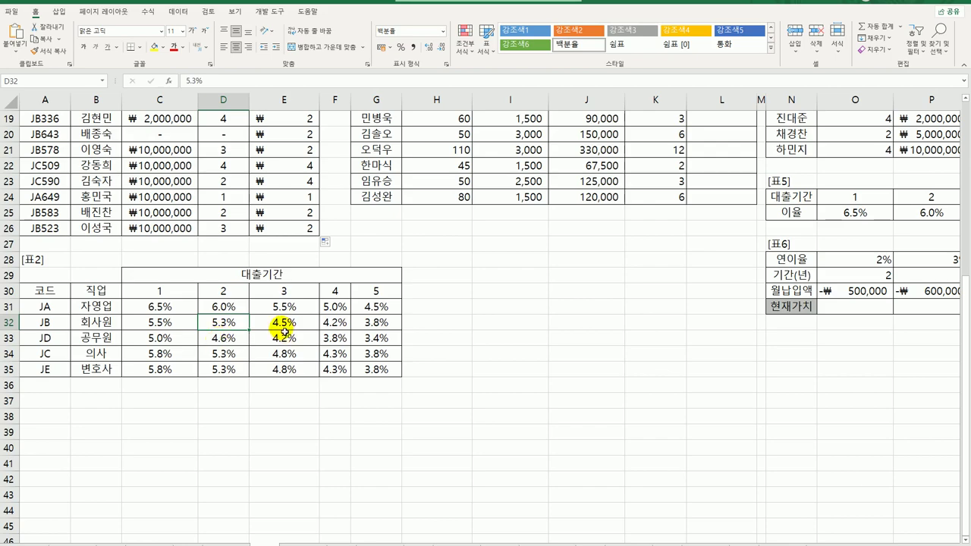
Wrap the MATCH in E3 in an OFFSET function with $B$30 as the reference and the MATCH as the rows argument
scroll(357, 289, "up", 6)
left_click(295, 150)
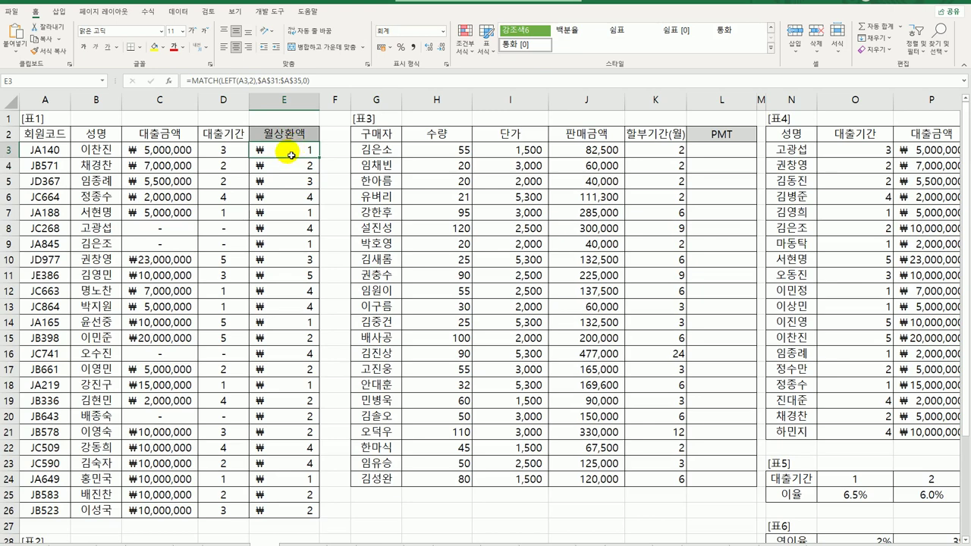
double_click(291, 155)
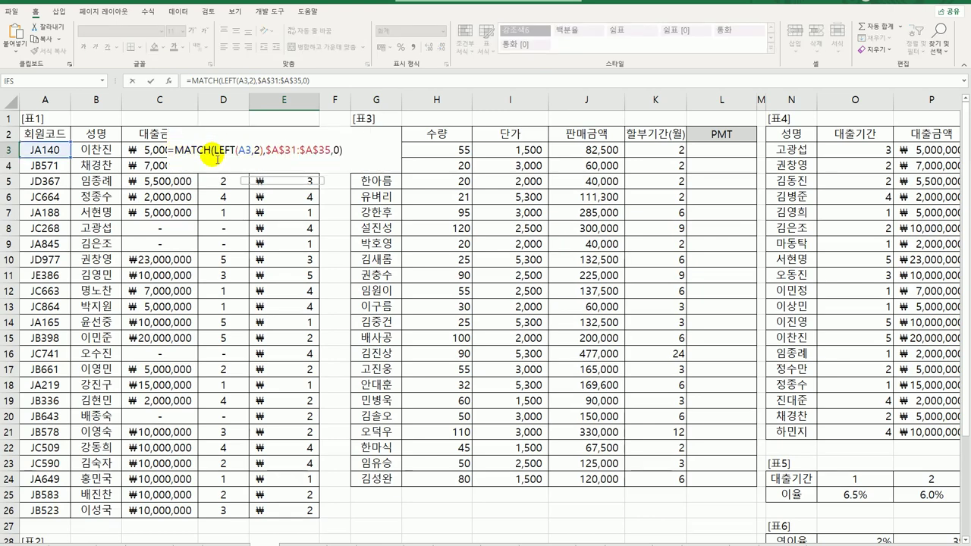
type("OFFSET(")
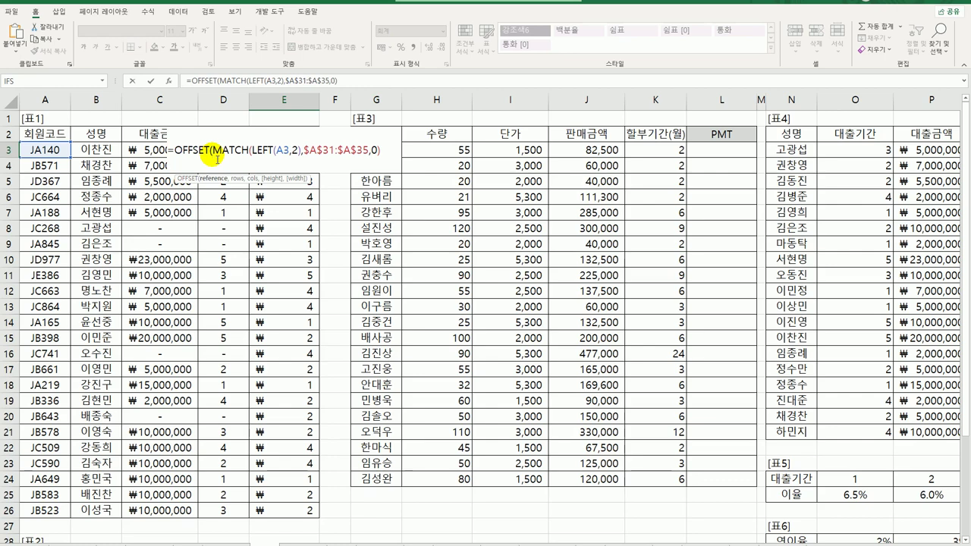
scroll(187, 312, "down", 6)
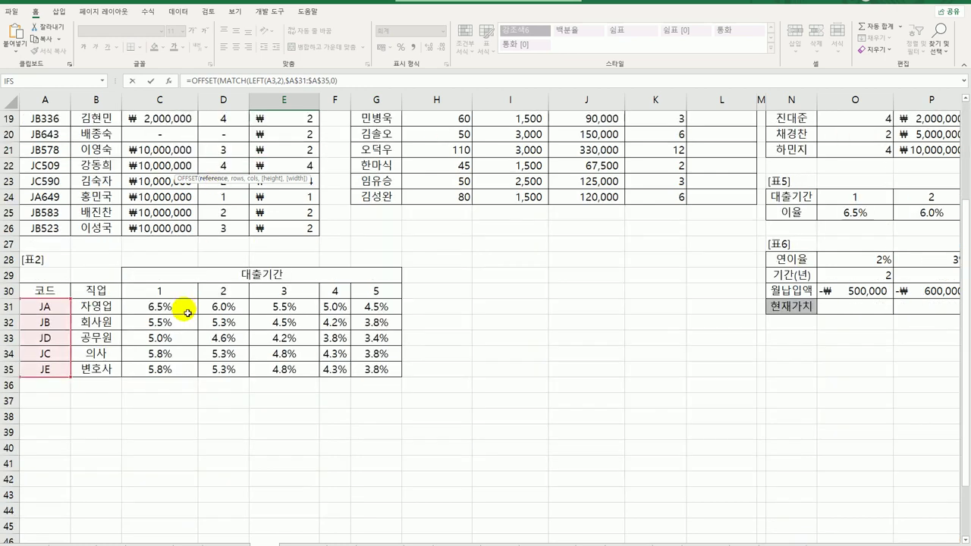
left_click(101, 293)
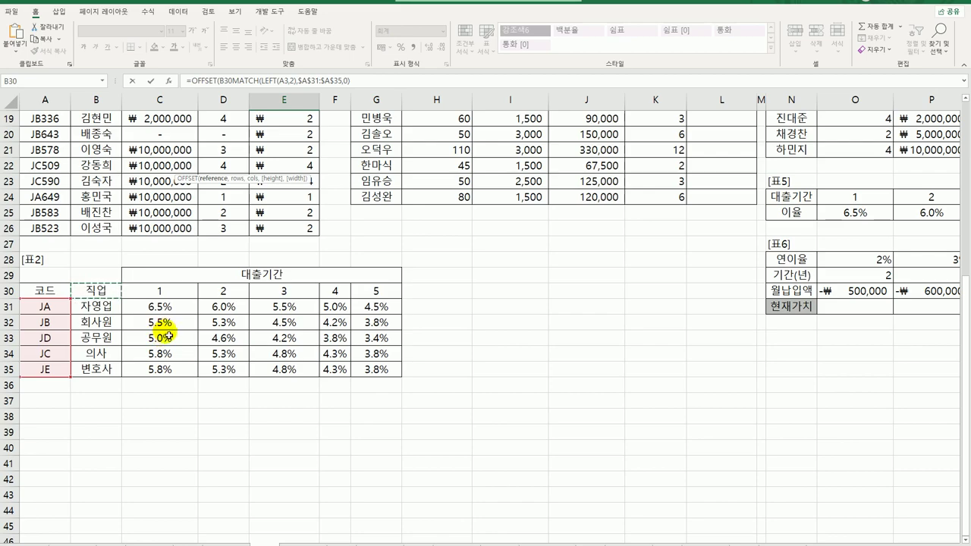
key("F4")
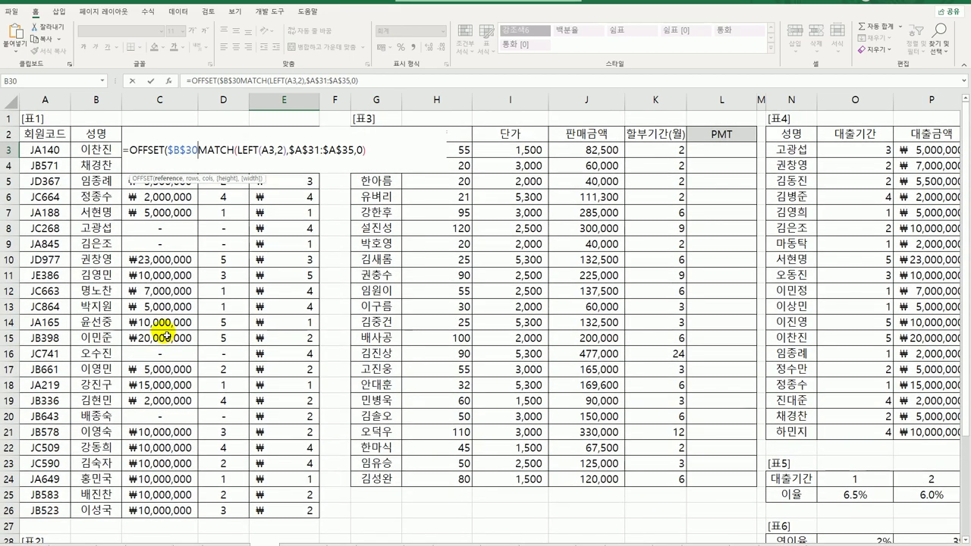
type(",")
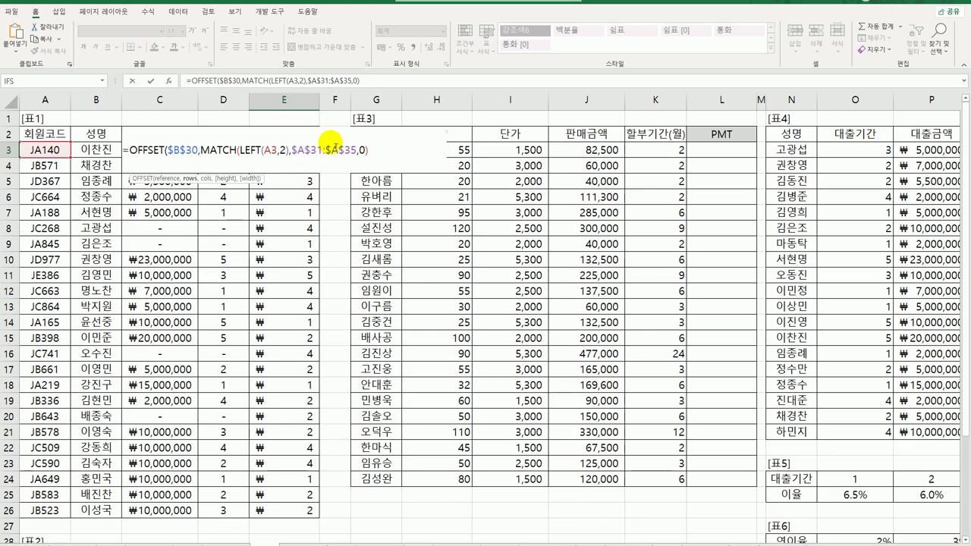
Add the loan period cell D3 as the cols argument of the OFFSET in E3
type(",")
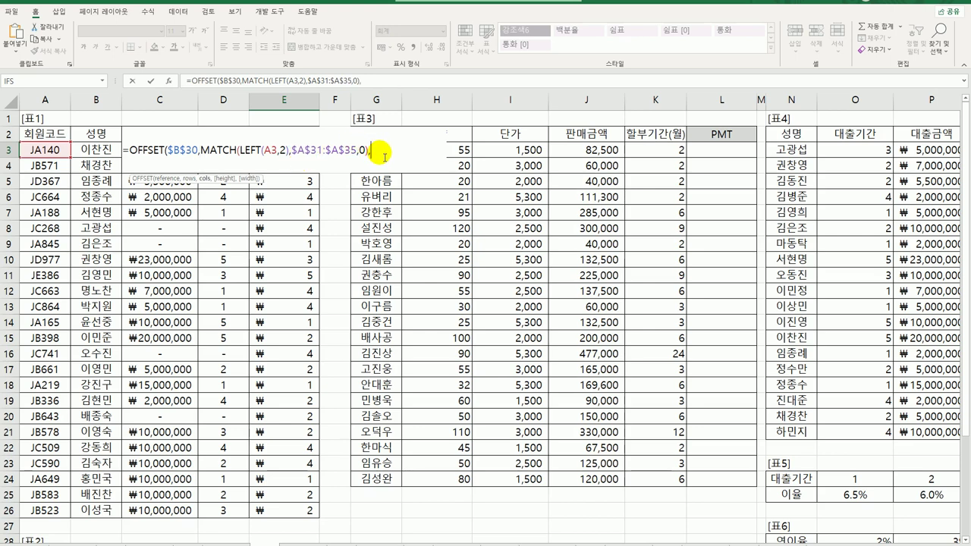
left_click(232, 119)
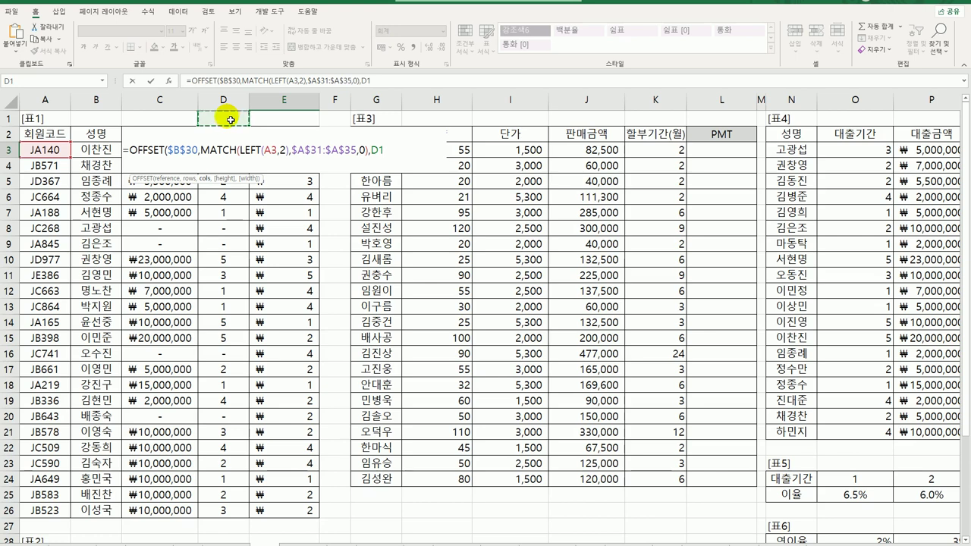
key("Down")
key("Down")
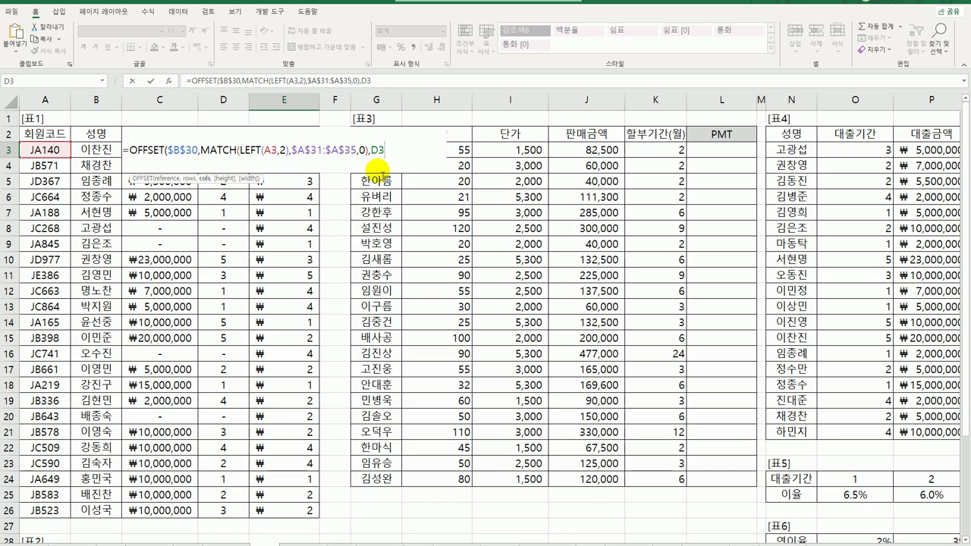
Complete the OFFSET formula in E3 and copy it down the 월상환액 column through E26
key("Return")
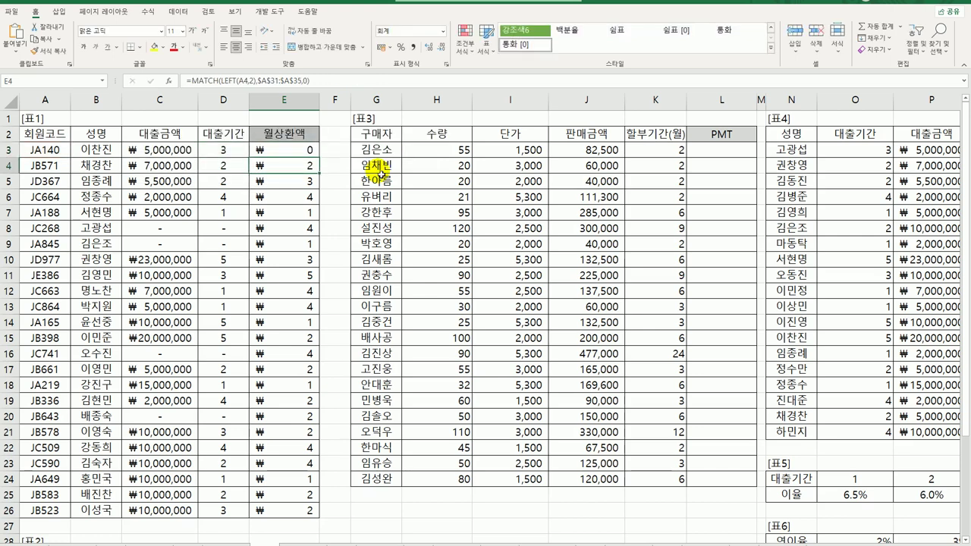
left_click(310, 151)
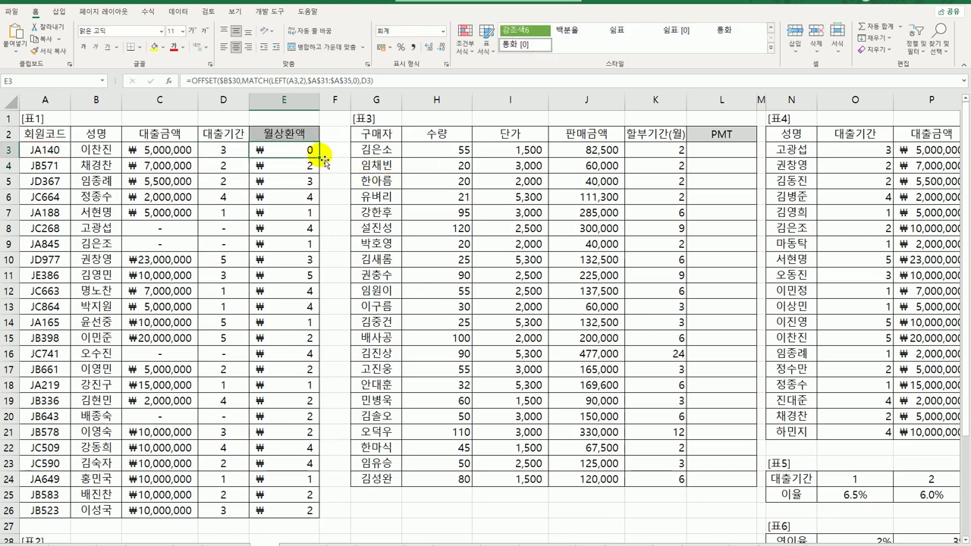
double_click(320, 158)
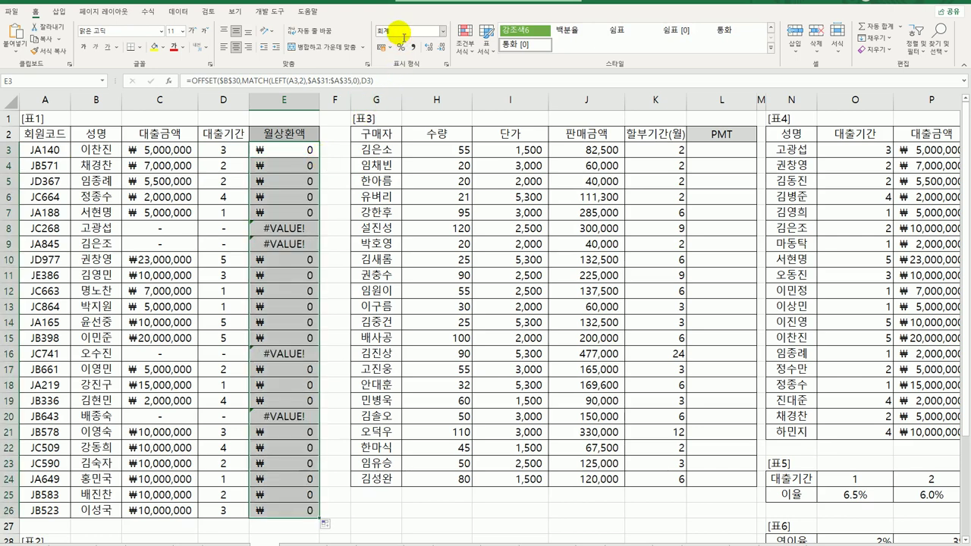
Format the 월상환액 cells E3:E26 as percentages with one decimal place
left_click(443, 32)
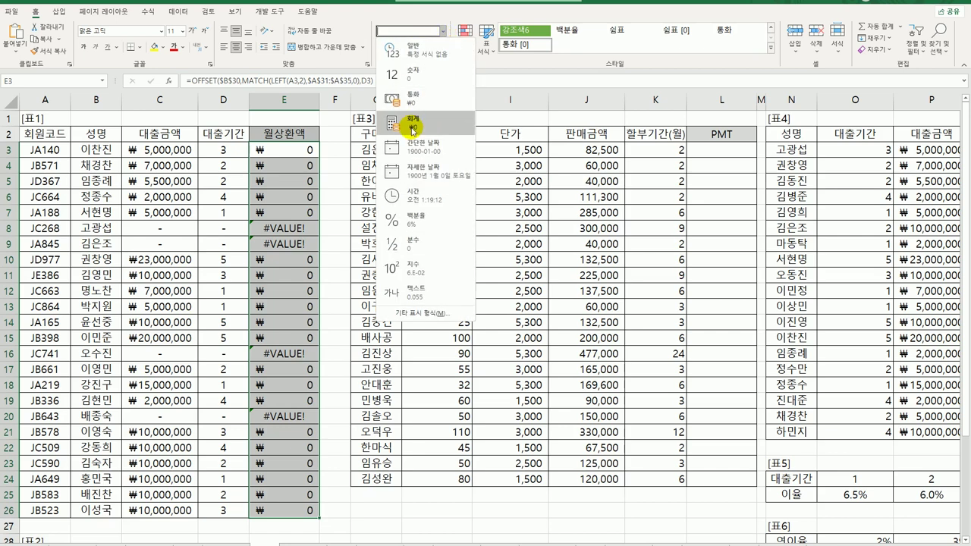
left_click(419, 225)
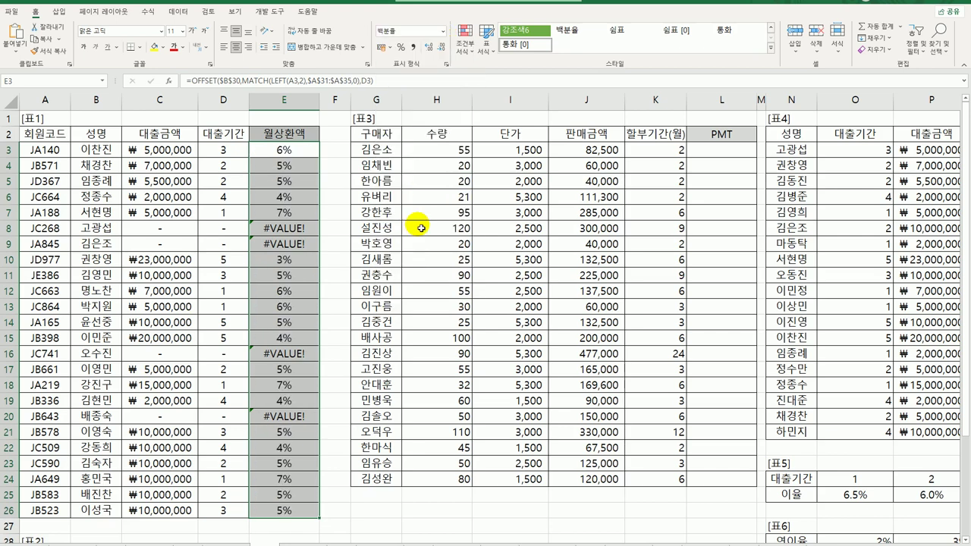
left_click(429, 49)
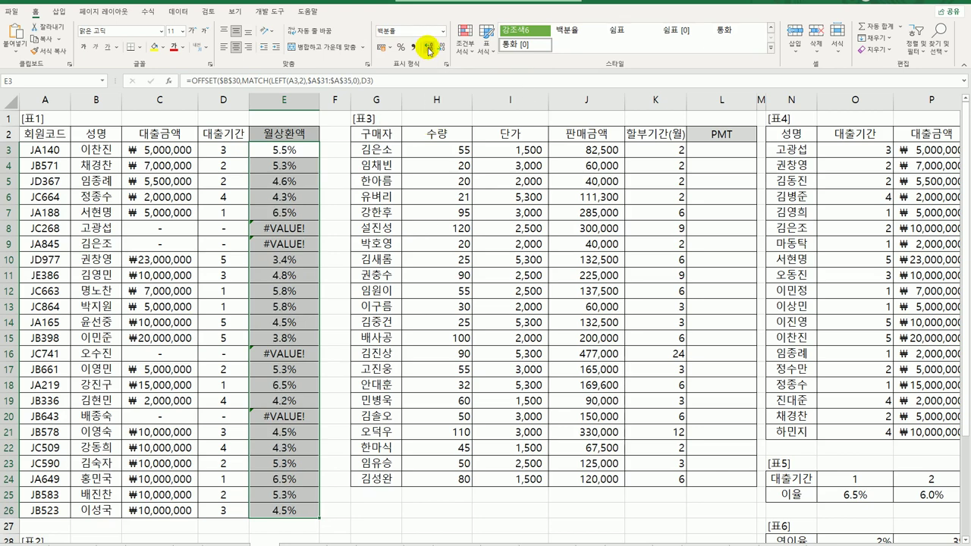
Check the rate in E3 by tracing from B30 in [표2] to E31 using code JA and loan period 3
left_click(42, 152)
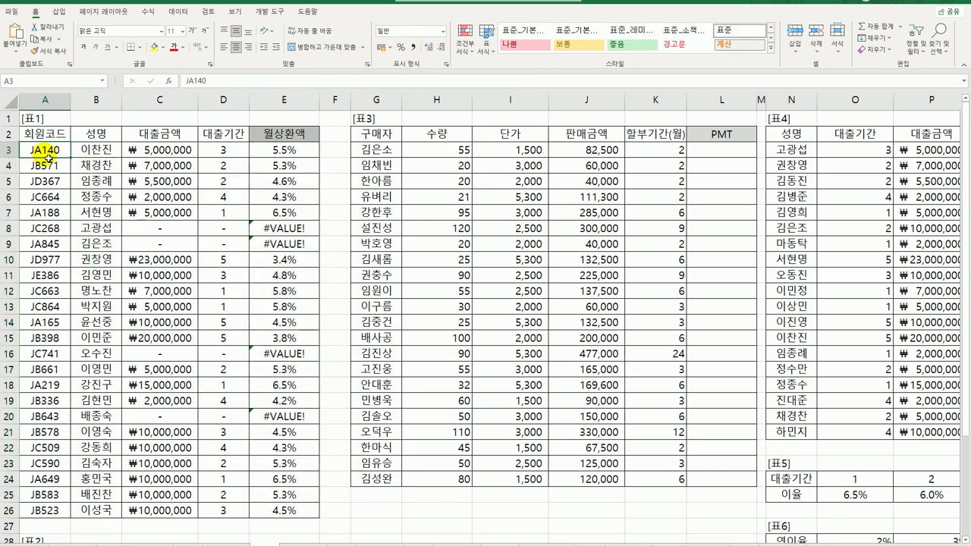
left_click(221, 154)
scroll(307, 255, "down", 6)
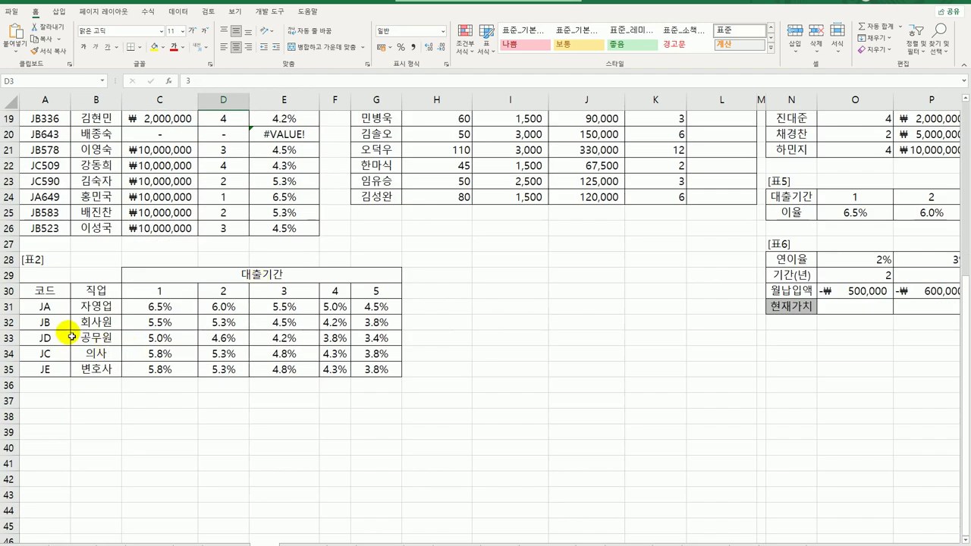
left_click(116, 292)
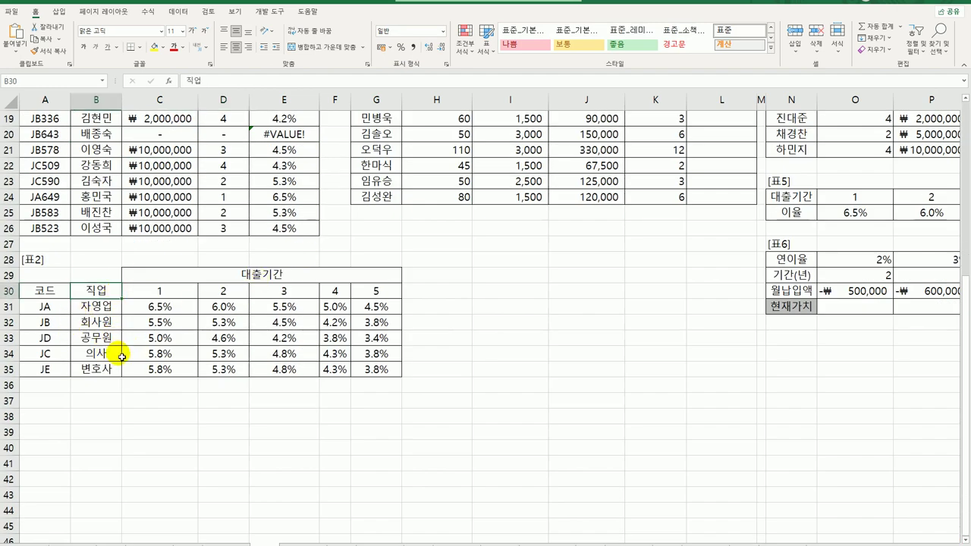
left_click(97, 307)
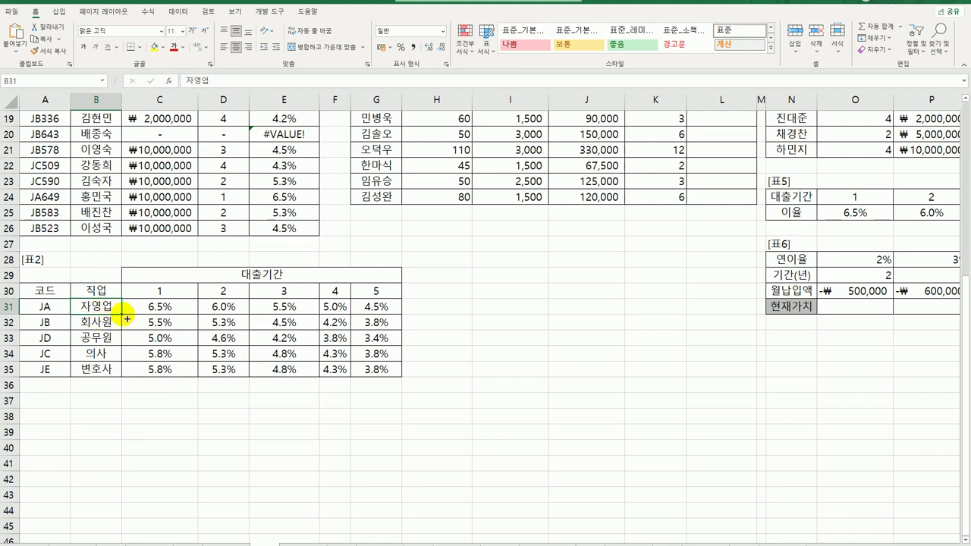
key("Right")
key("Right")
key("Right")
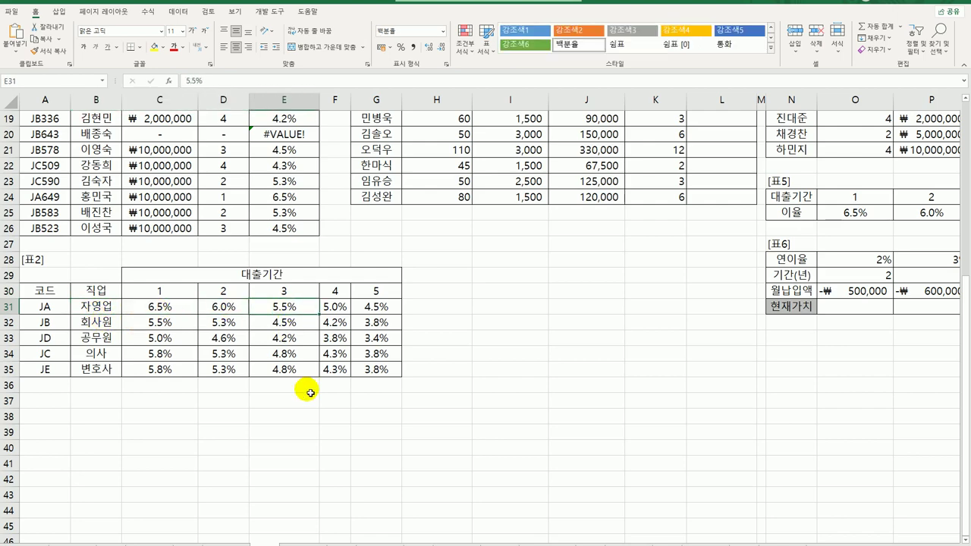
scroll(311, 392, "up", 6)
left_click(308, 150)
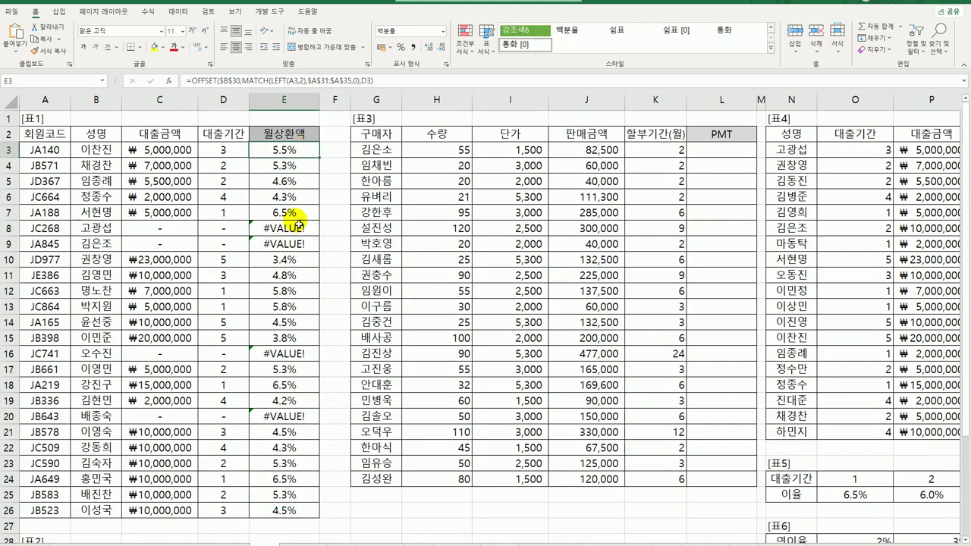
Check the rate in E4 by tracing from B30 in [표2] to D32 using code JB and loan period 2
left_click(223, 169)
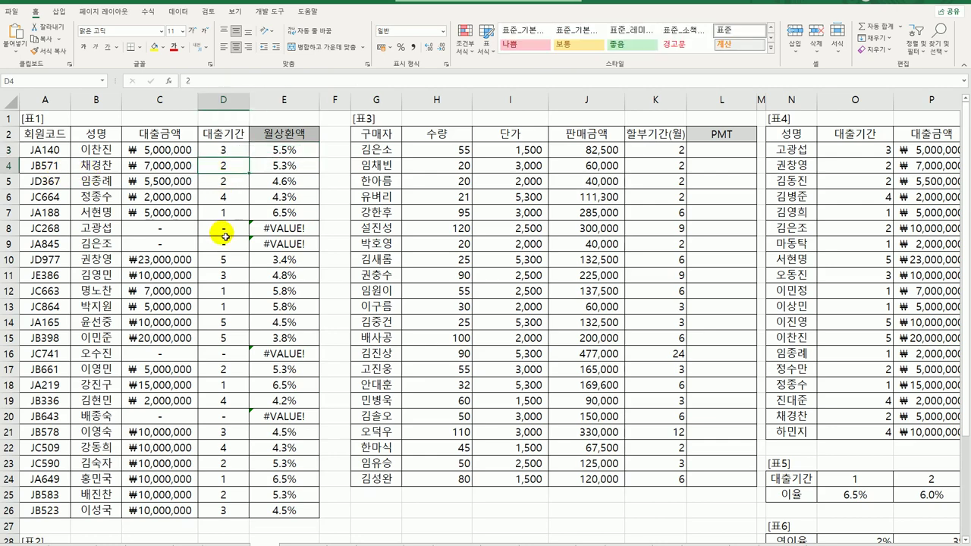
scroll(225, 236, "down", 6)
left_click(97, 292)
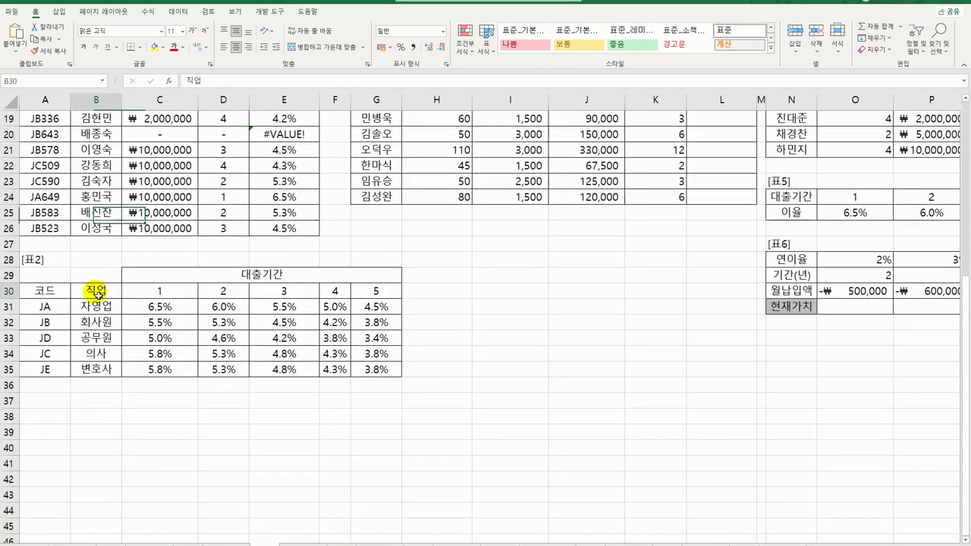
left_click(96, 309)
left_click(98, 323)
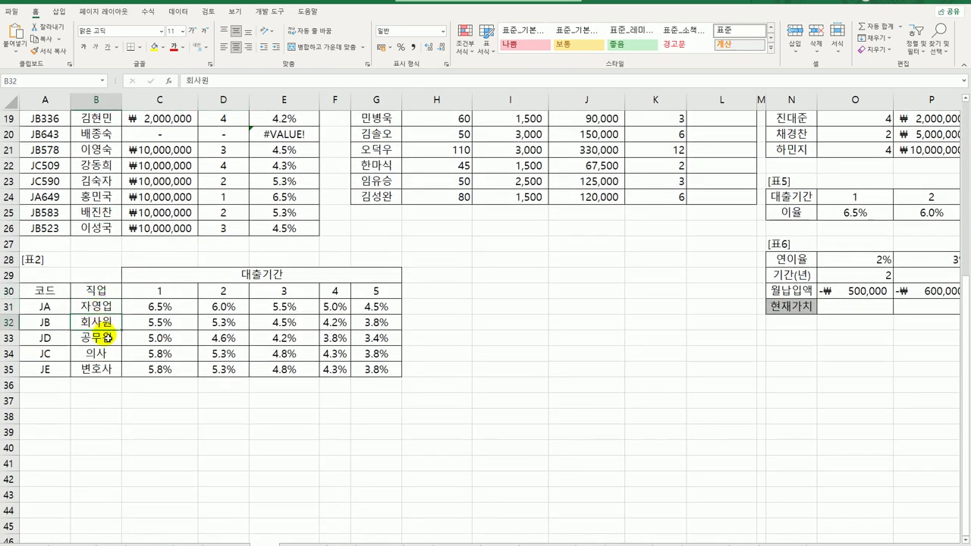
left_click(136, 320)
left_click(226, 322)
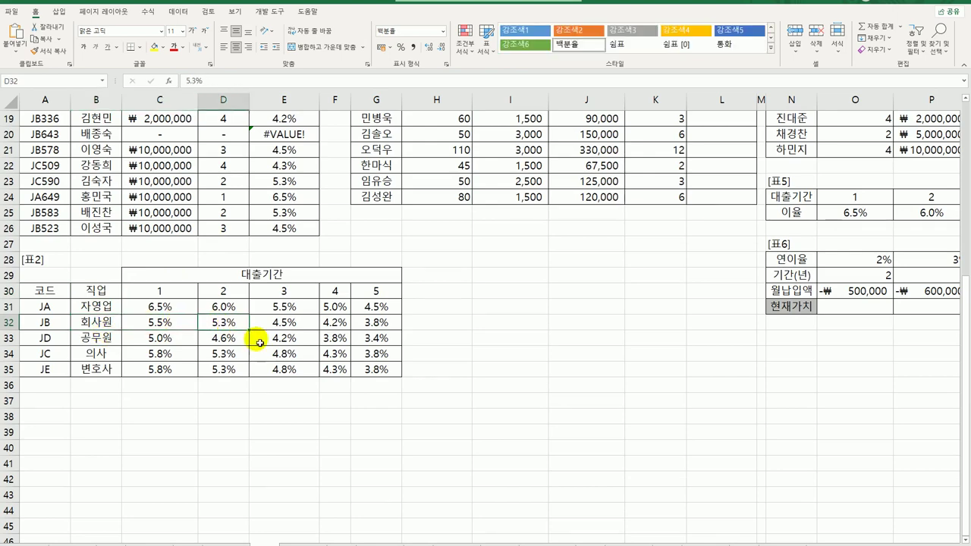
scroll(258, 339, "up", 6)
left_click(311, 167)
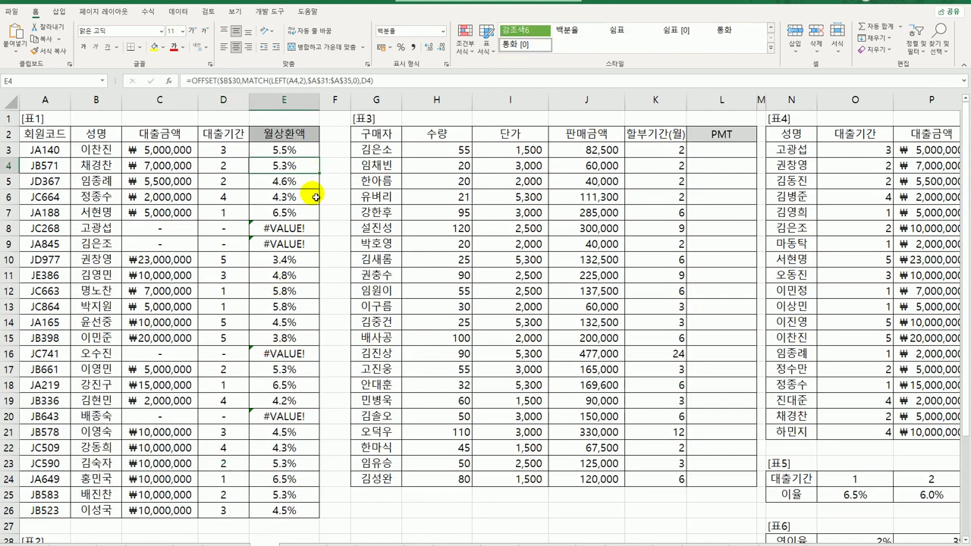
Return the 월상환액 cells E3:E26 to the 회계 number format
left_click(305, 151)
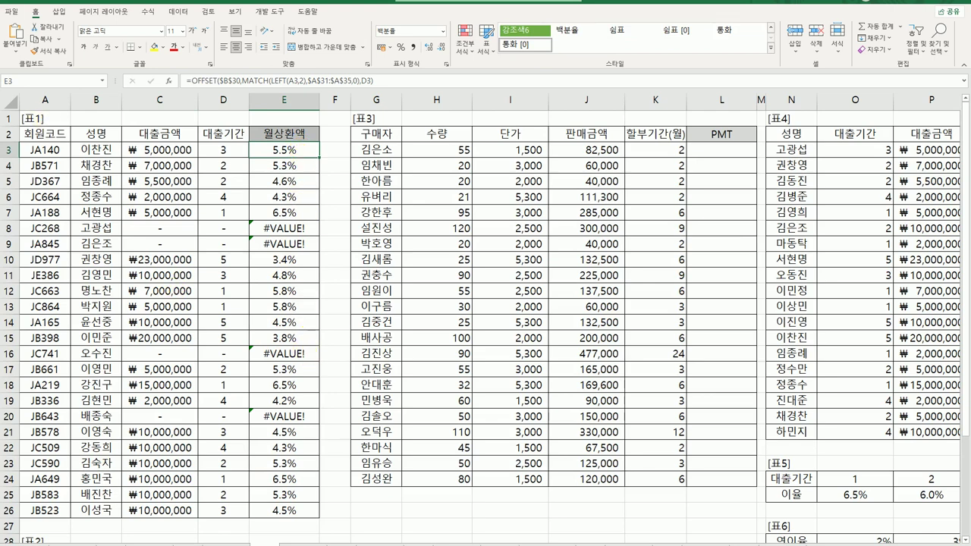
double_click(319, 157)
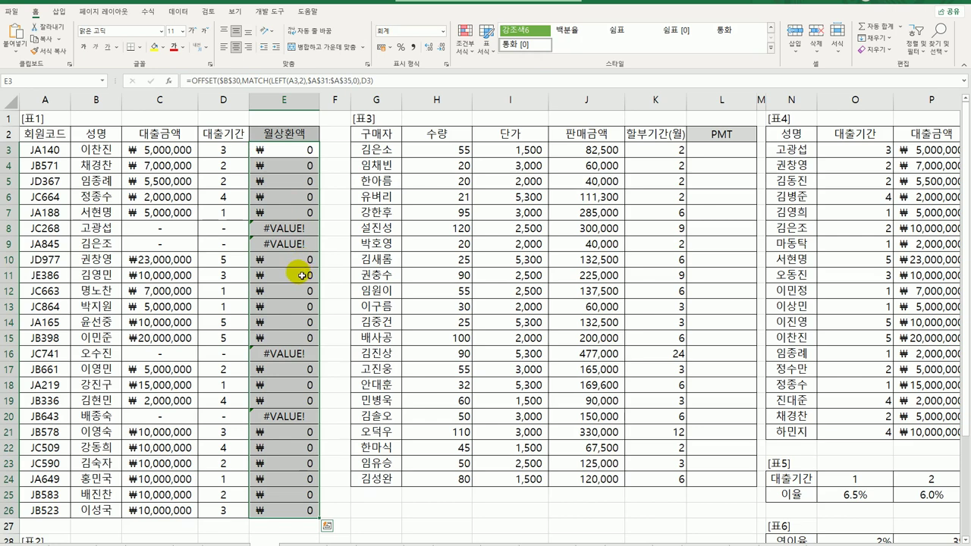
Wrap the OFFSET formula in E3 in a PMT function and open its function arguments
left_click(300, 152)
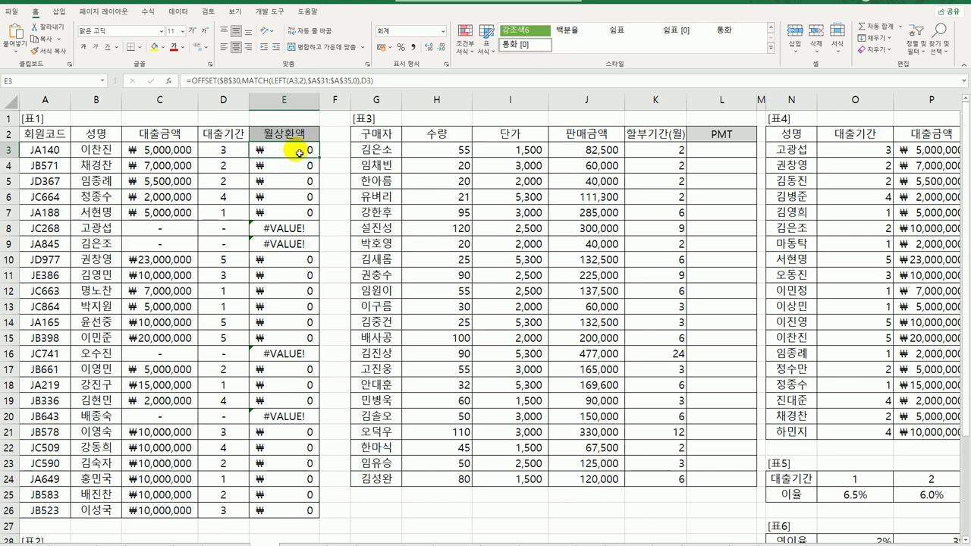
double_click(299, 154)
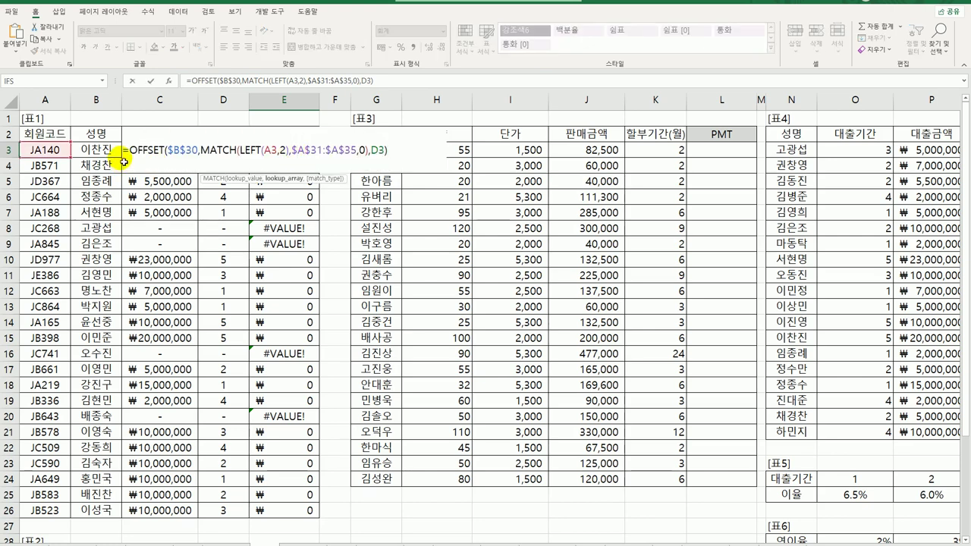
type("PMT(")
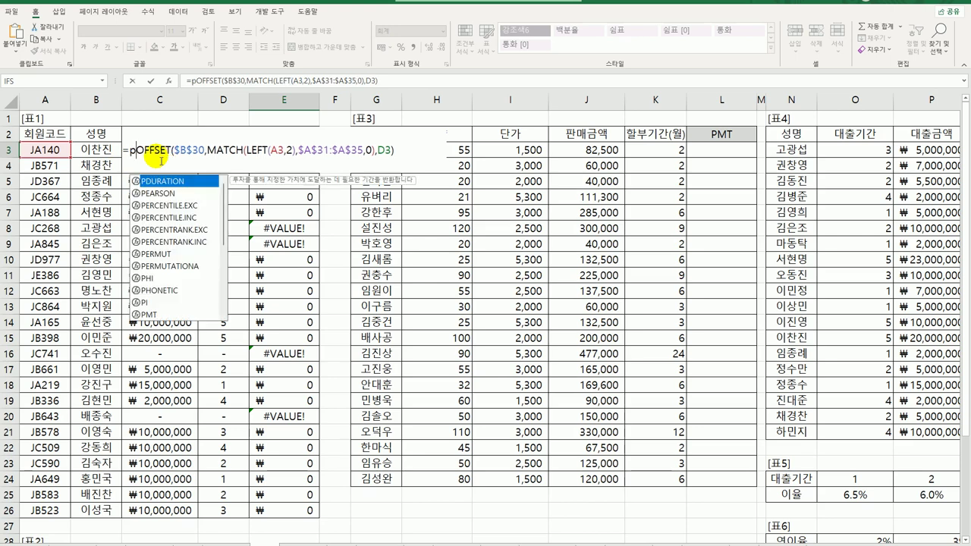
left_click(141, 155)
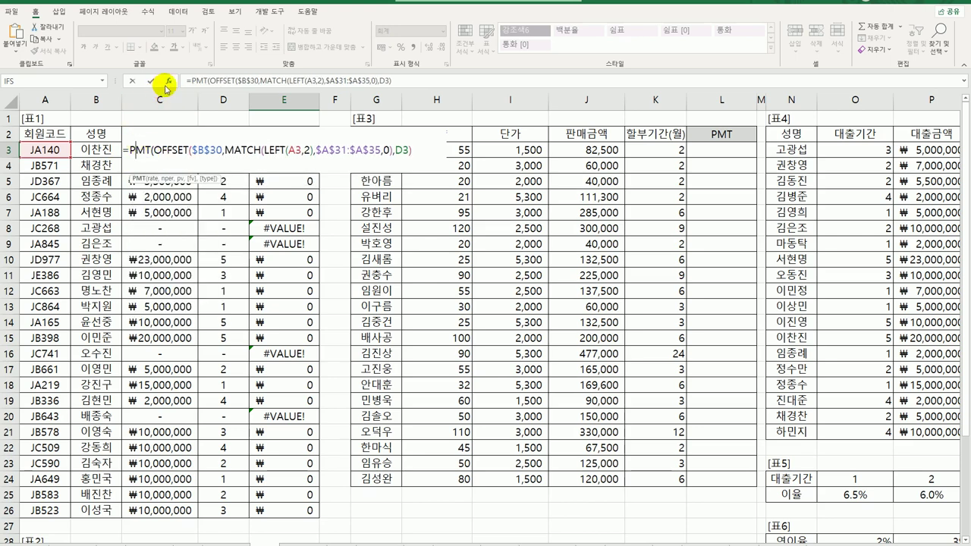
left_click(169, 80)
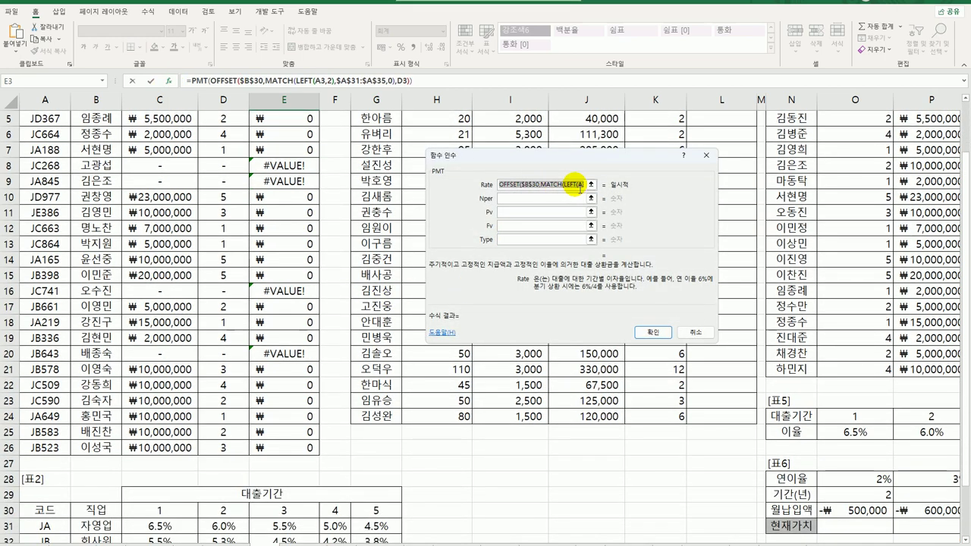
Divide the OFFSET expression in PMT's Rate argument by 12
left_click(569, 187)
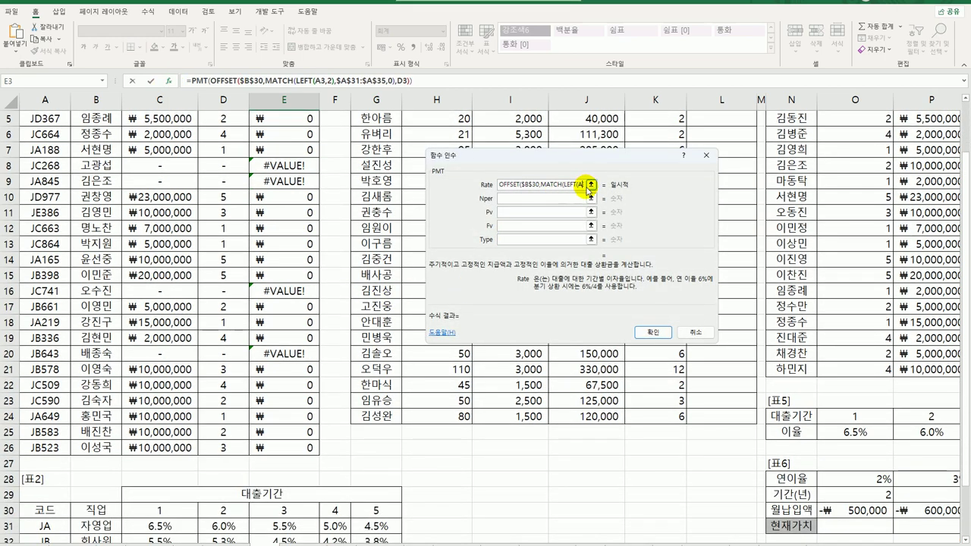
key("Right")
key("Right")
key("Right")
key("Right")
key("Right")
key("Right")
key("Right")
key("Right")
key("Right")
key("Right")
key("Right")
key("Right")
key("Right")
key("Right")
key("Right")
key("Right")
key("Right")
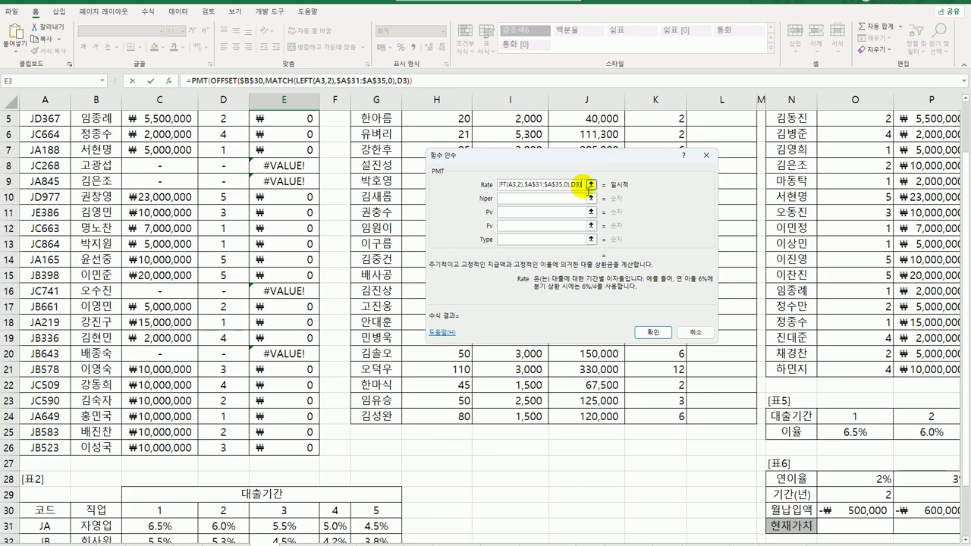
type("/")
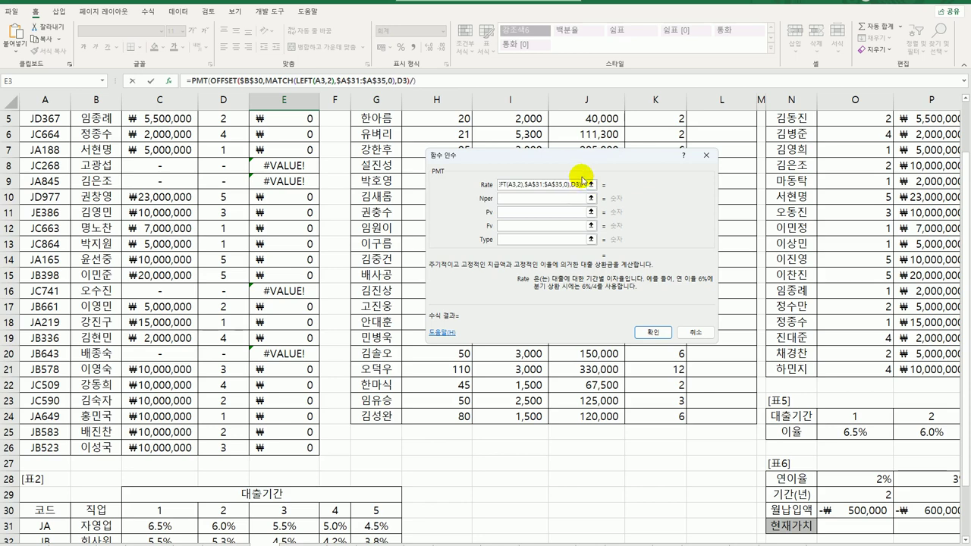
type("12")
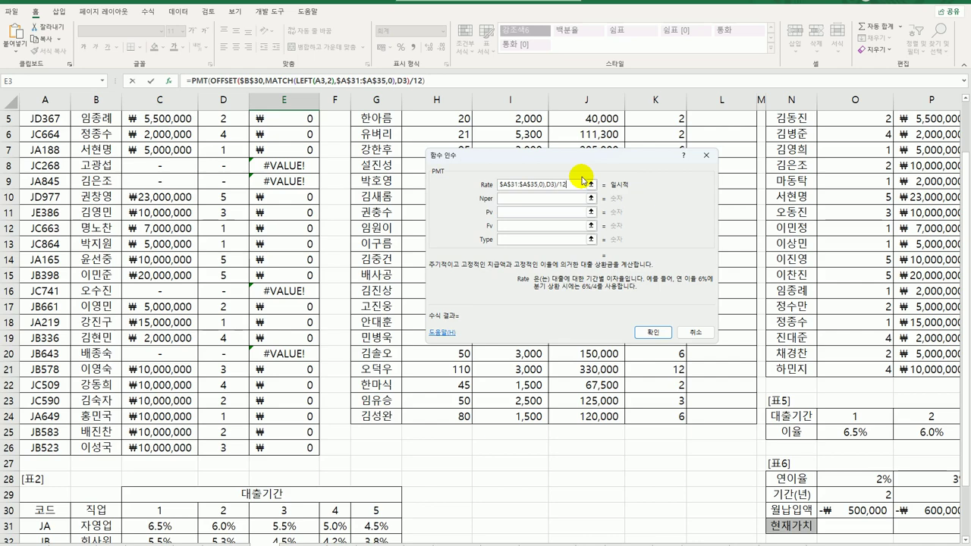
Set PMT's Nper argument to the loan period in months, D3*12
left_click(543, 198)
scroll(258, 262, "up", 2)
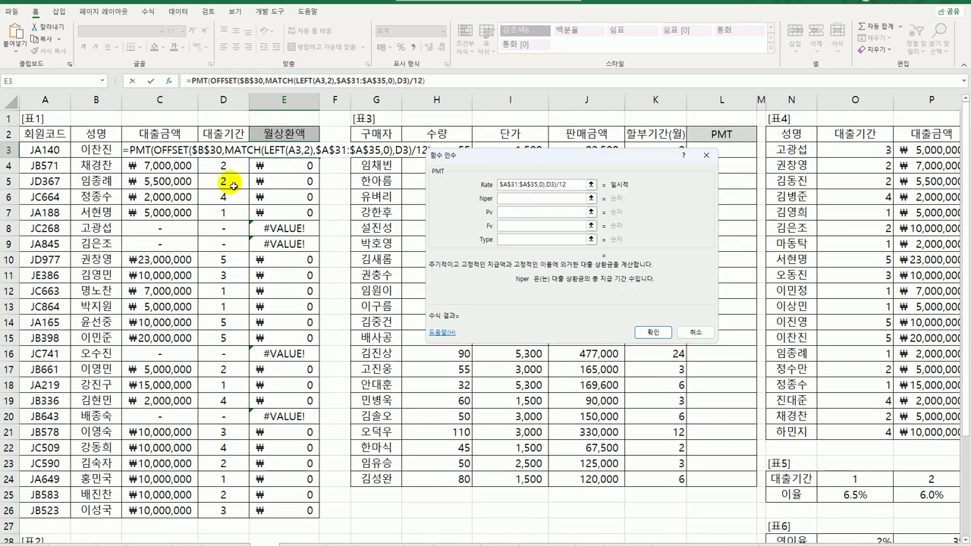
left_click(219, 148)
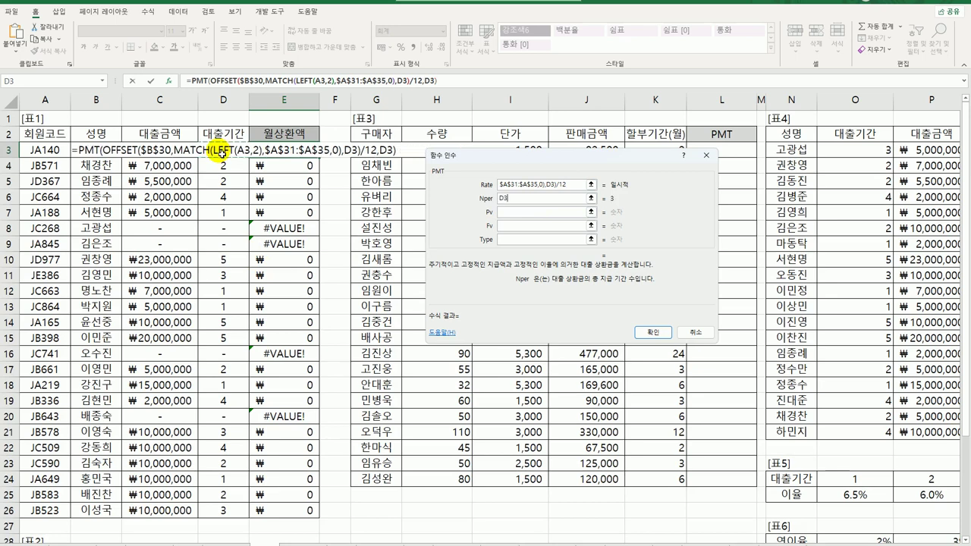
type("*")
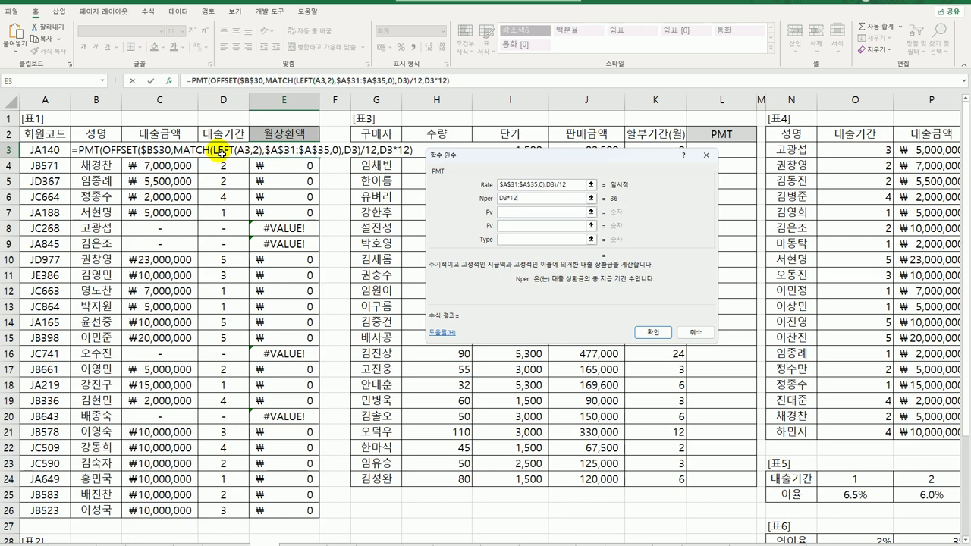
Set PMT's Pv argument to -C3 and copy the finished formula down the 월상환액 column through E26
key("Tab")
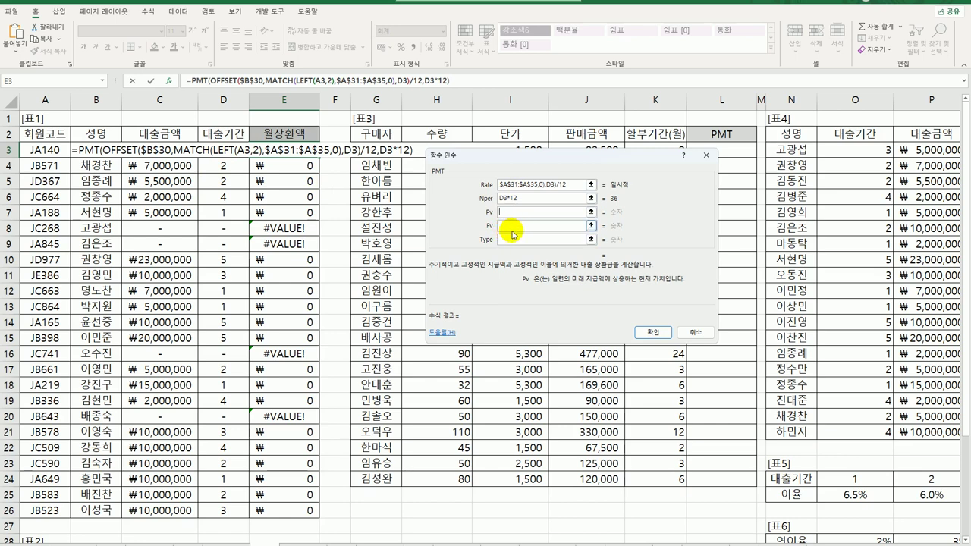
type("-")
left_click(173, 152)
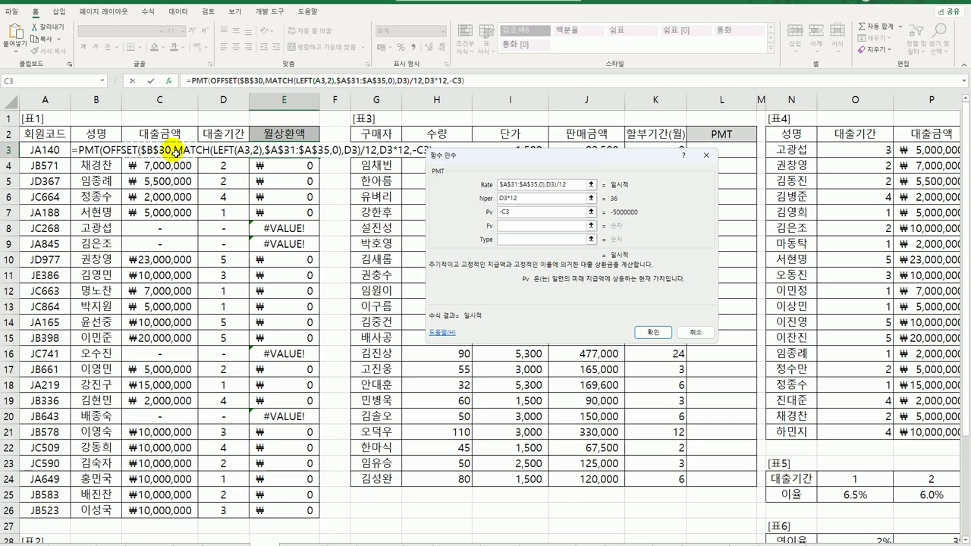
left_click(651, 333)
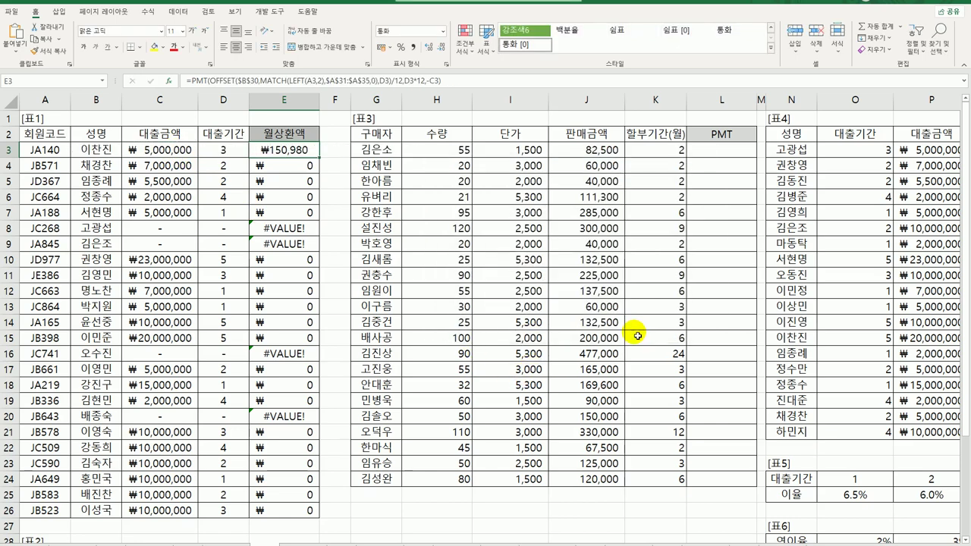
double_click(322, 161)
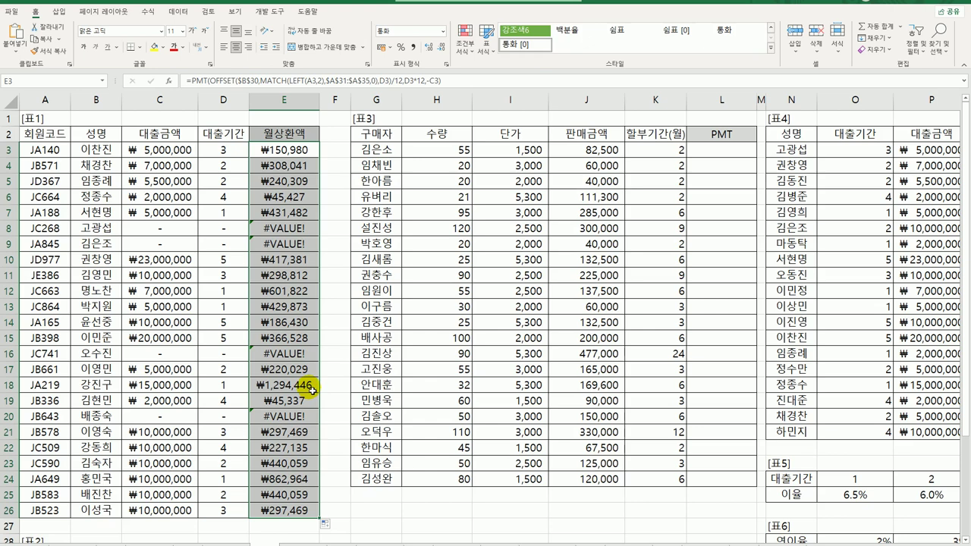
Wrap E3's PMT formula in IFERROR with "대출없음" as the error value and copy it down through E26
double_click(281, 150)
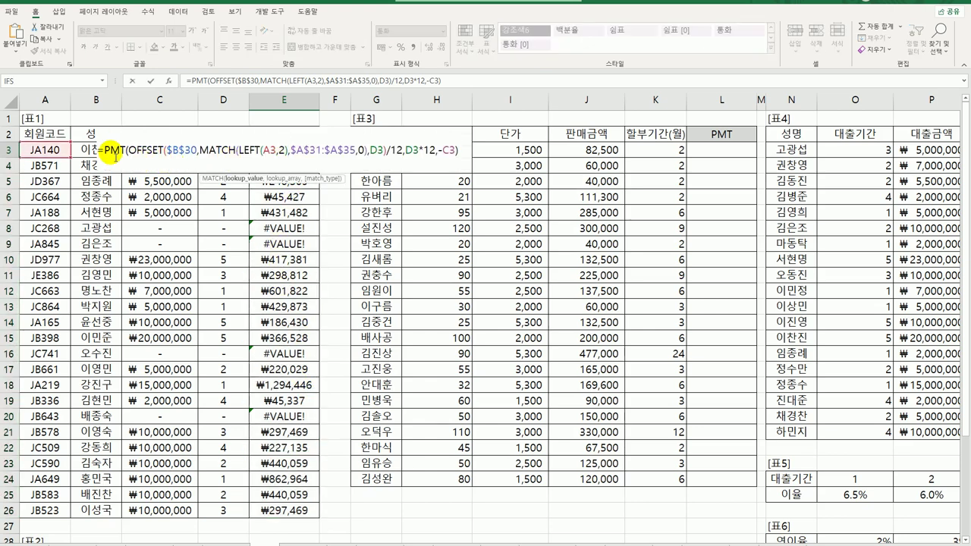
left_click(104, 150)
type("I")
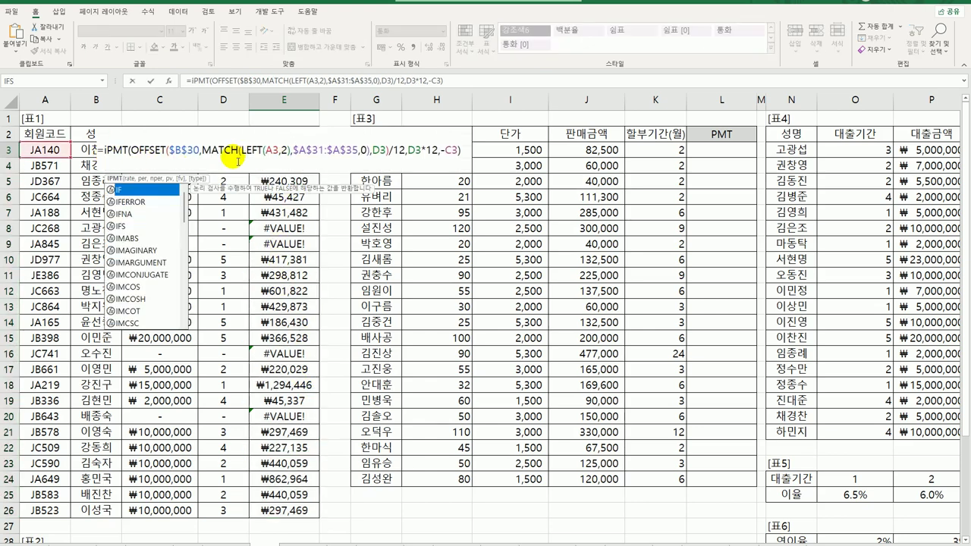
type("FERROR(")
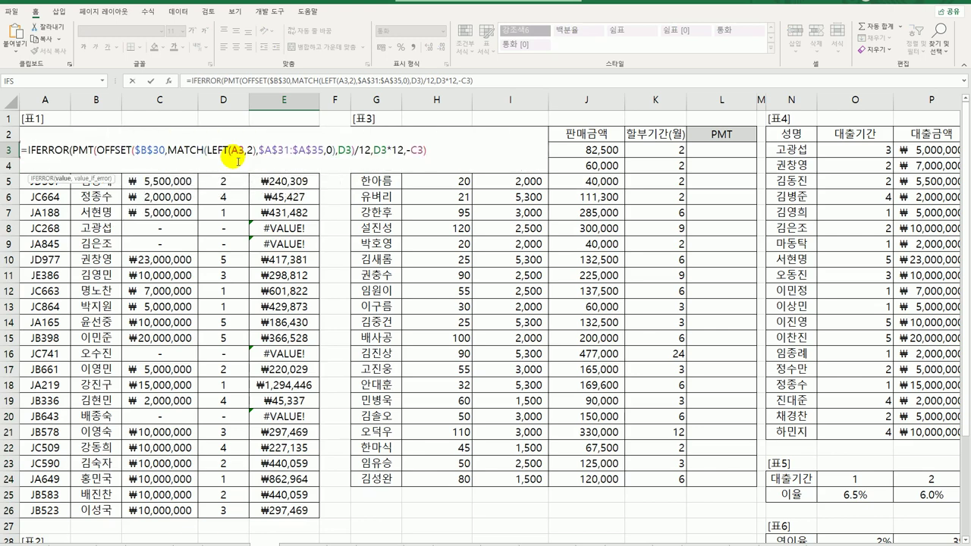
type(",\"대출없음")
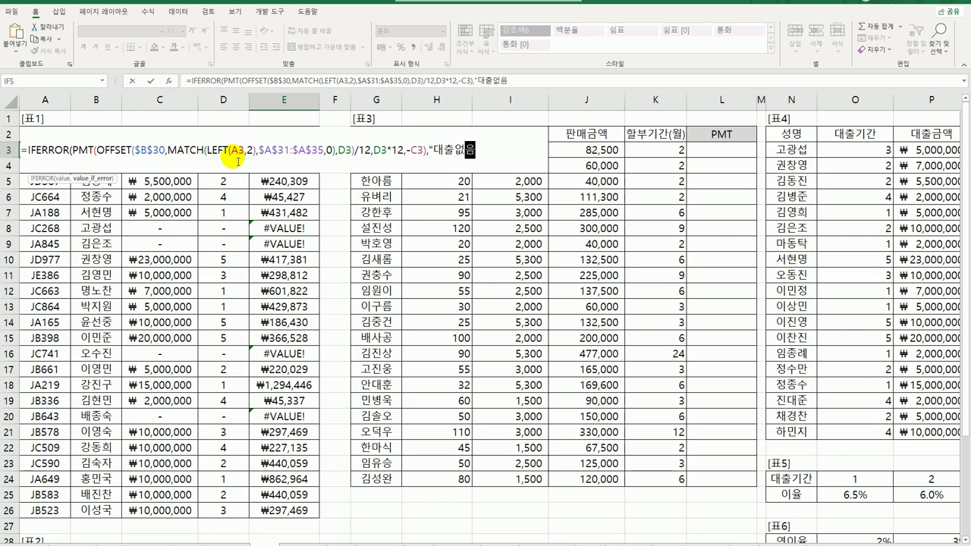
type("\")")
key("Return")
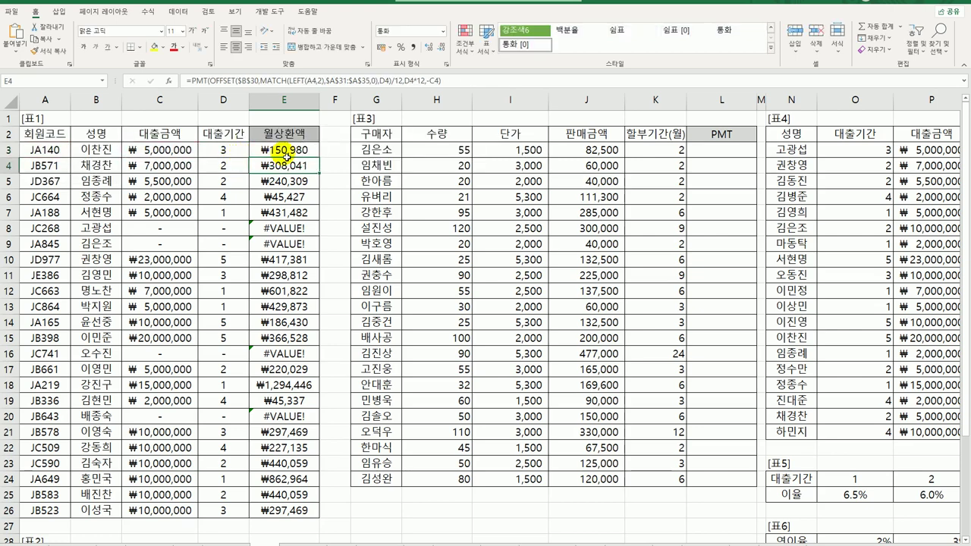
left_click(286, 152)
double_click(319, 157)
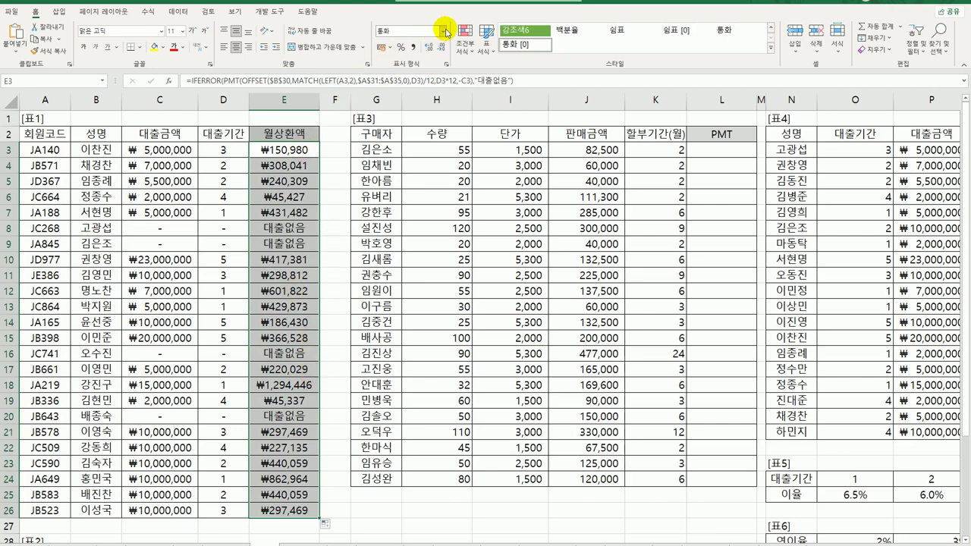
Apply the accounting (회계) number format to the 월상환액 values in E3:E26
left_click(443, 32)
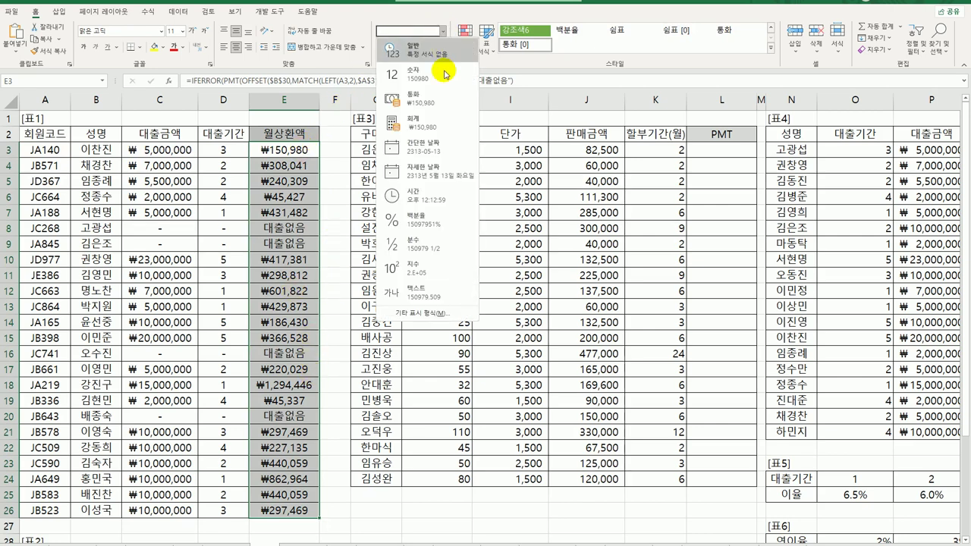
left_click(425, 121)
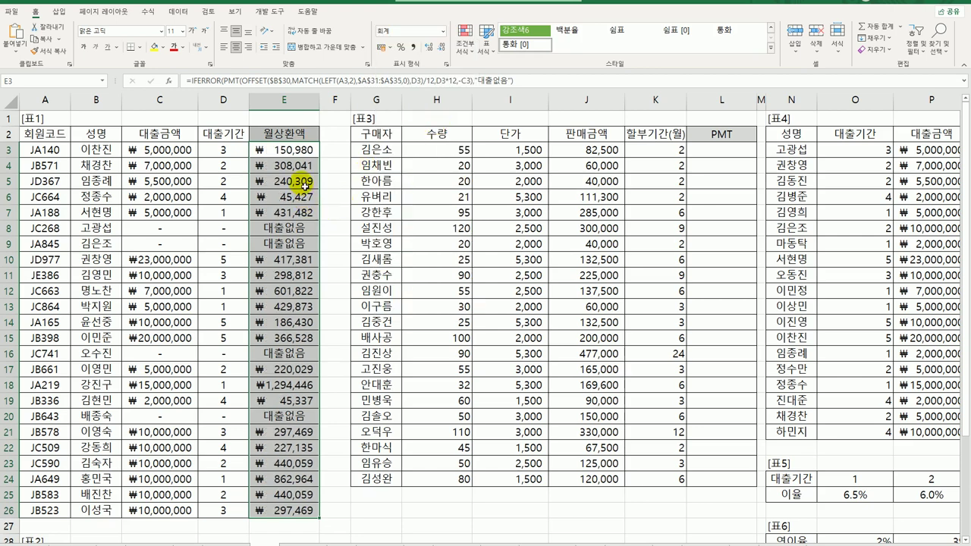
left_click(444, 35)
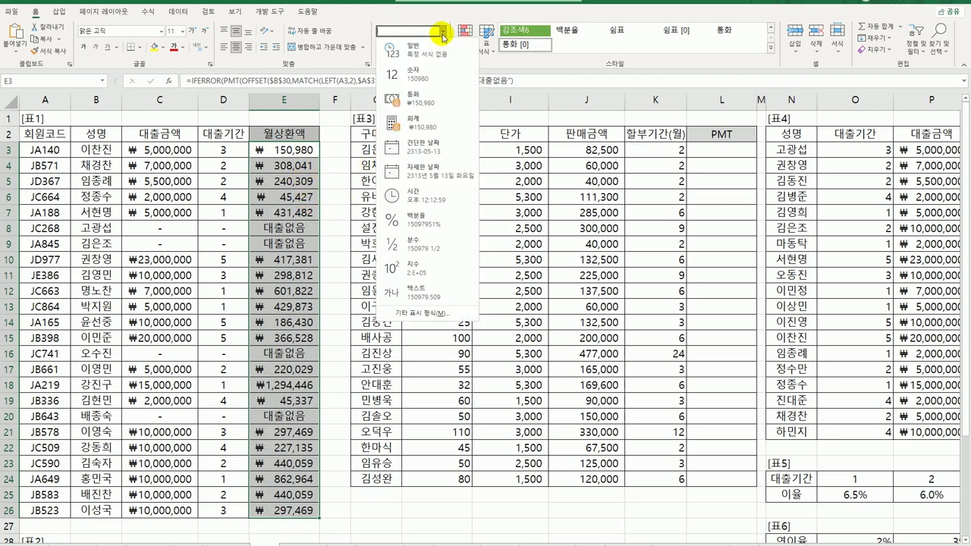
left_click(311, 142)
left_click(307, 148)
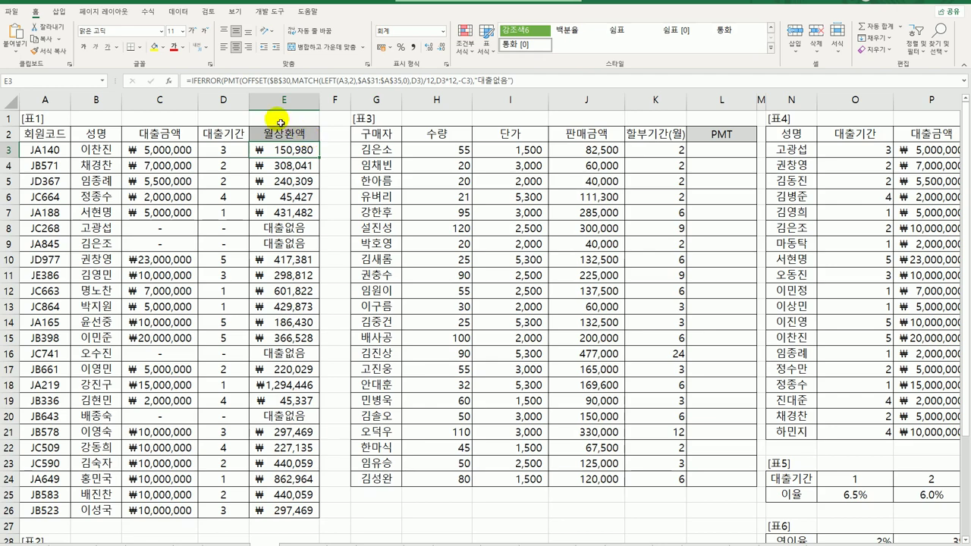
scroll(301, 153, "down", 6)
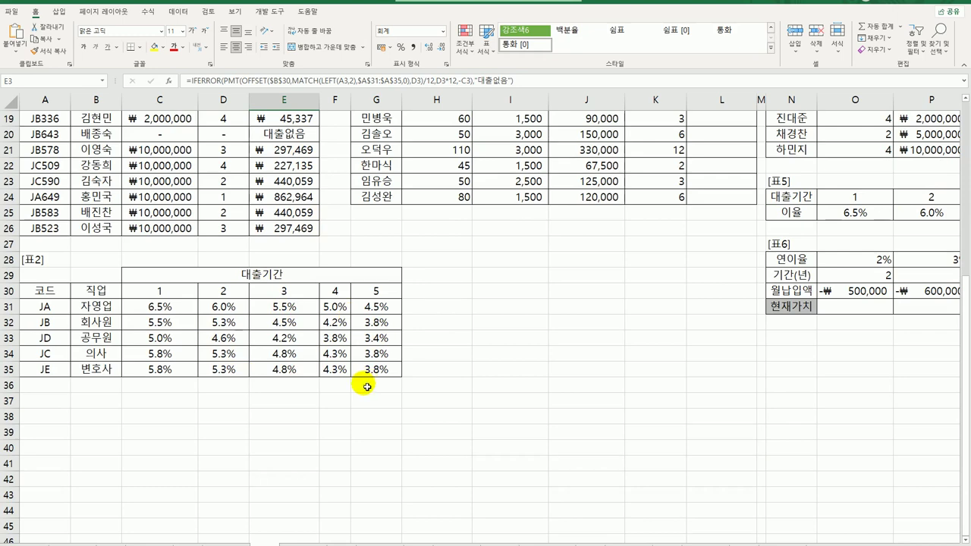
scroll(363, 386, "up", 6)
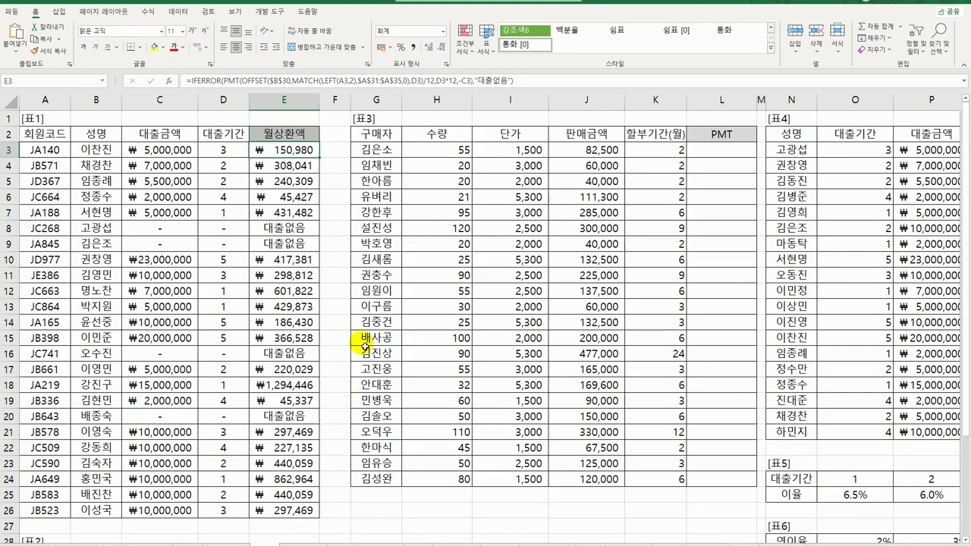
Start a PMT function in L3 of [표3], open its function arguments and set Rate to 3%/12
left_click(708, 154)
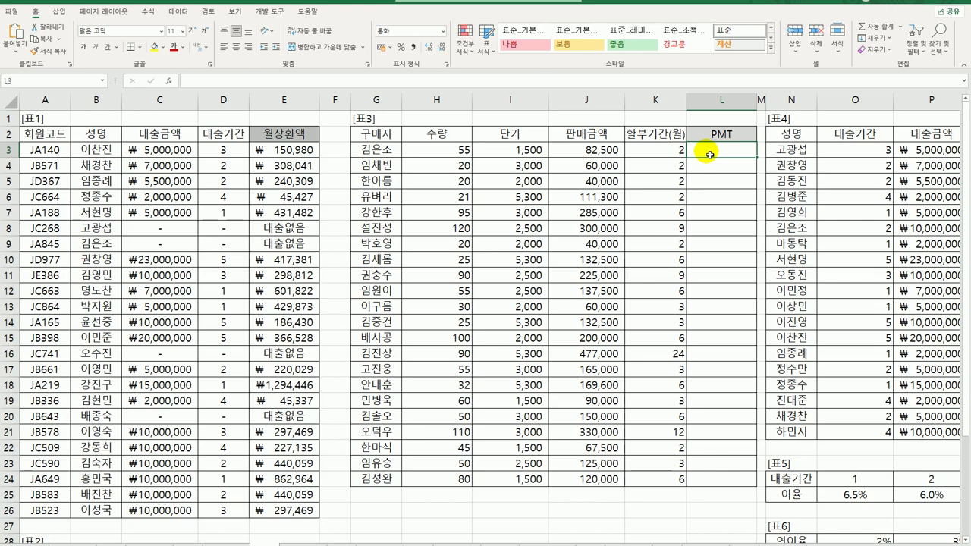
type("=")
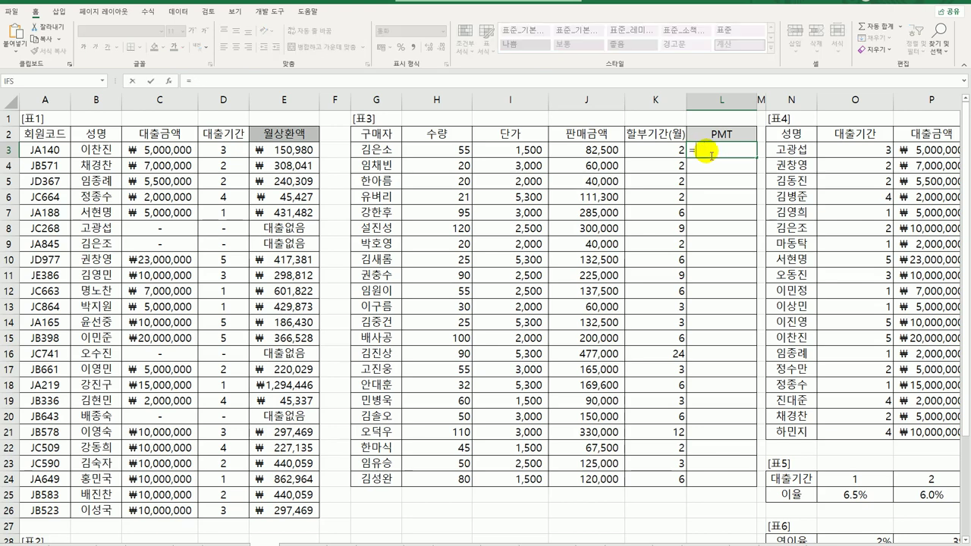
type("pmt")
key("Tab")
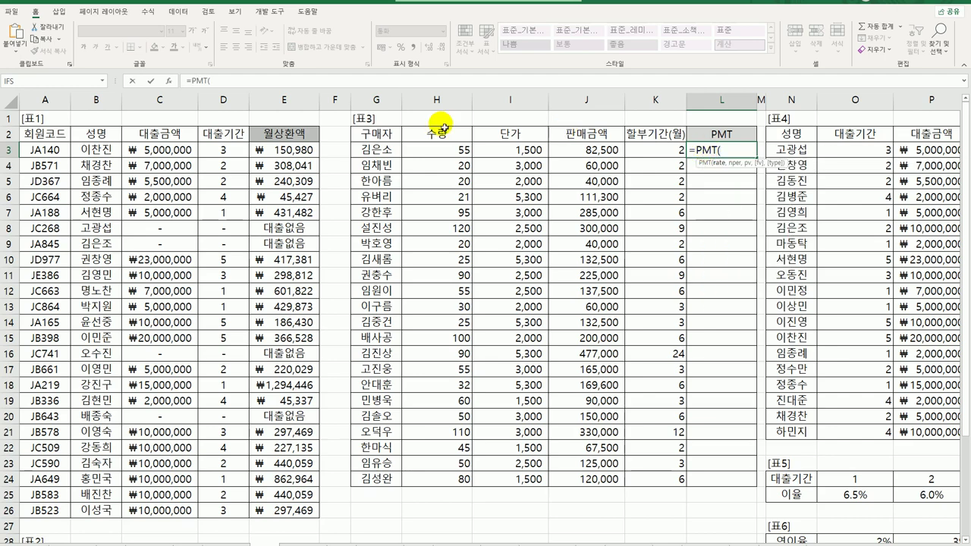
left_click(168, 80)
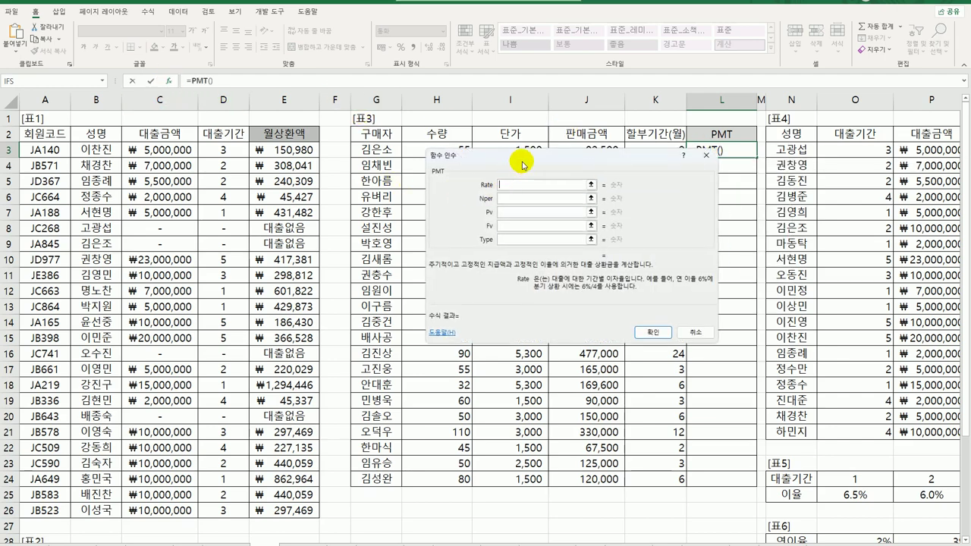
left_click_drag(525, 143, 588, 271)
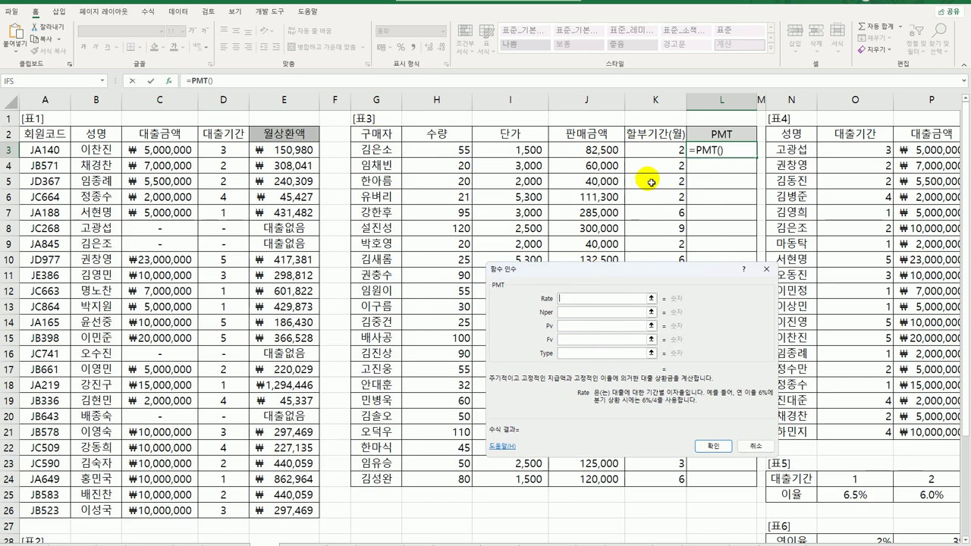
type("3")
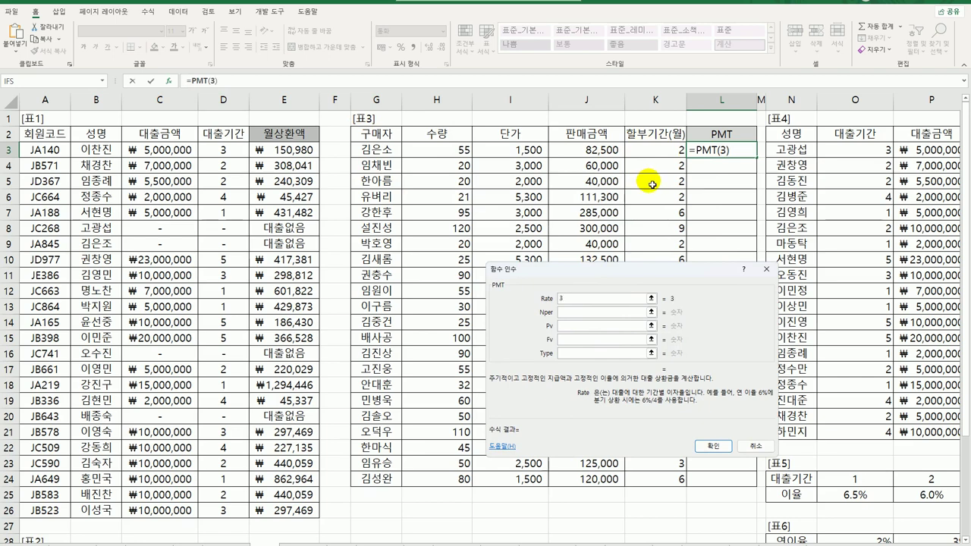
type("%/12")
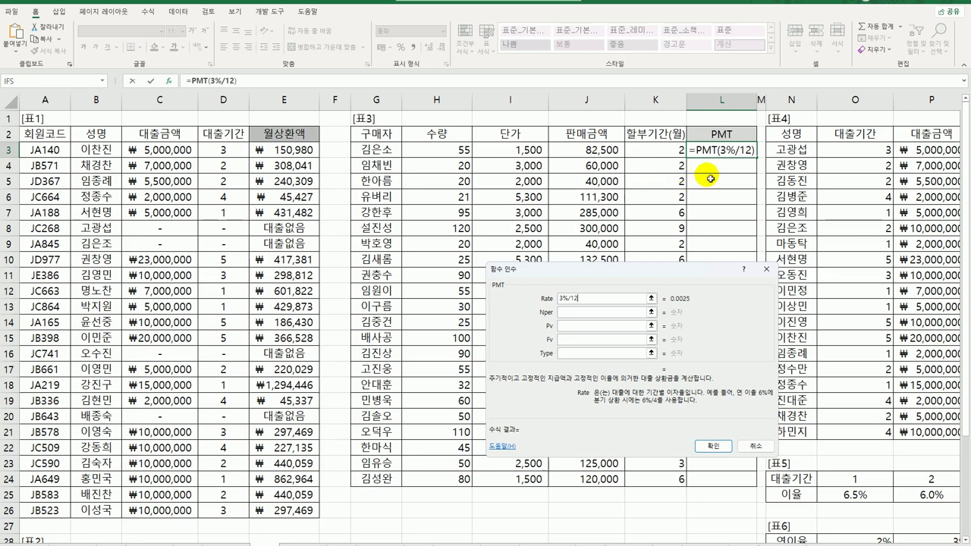
Set PMT's Nper to K3 and Pv to -J3, and copy the finished formula down the PMT column through L24
left_click(595, 317)
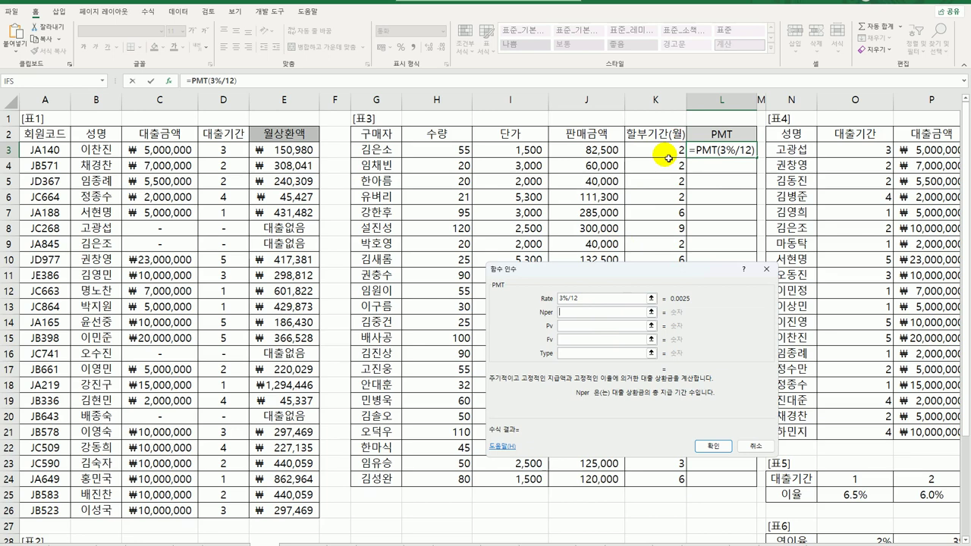
left_click(667, 157)
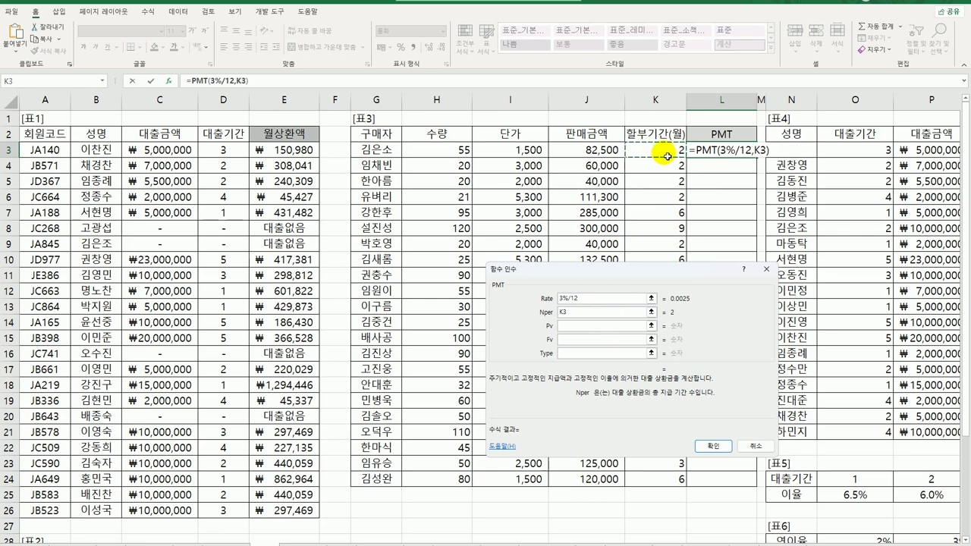
left_click(593, 333)
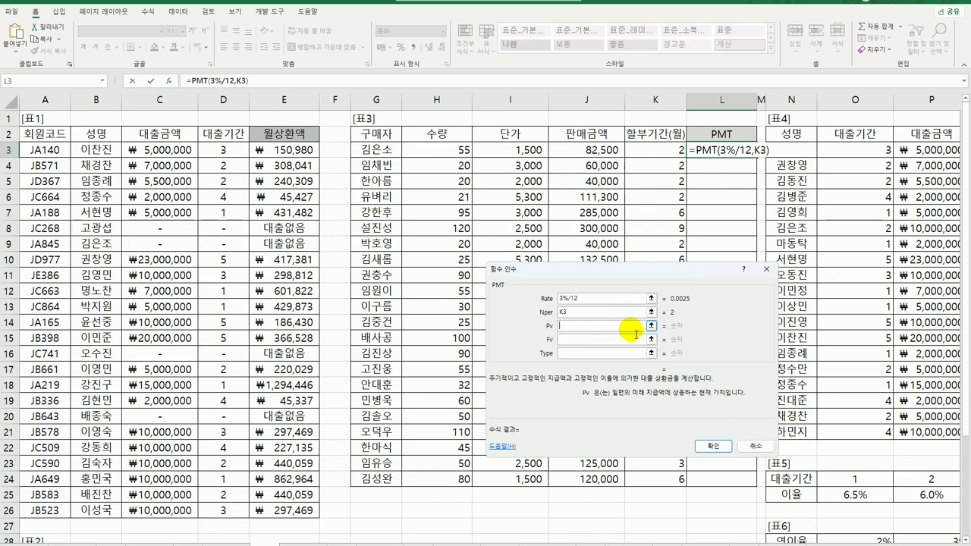
type("-")
left_click(592, 149)
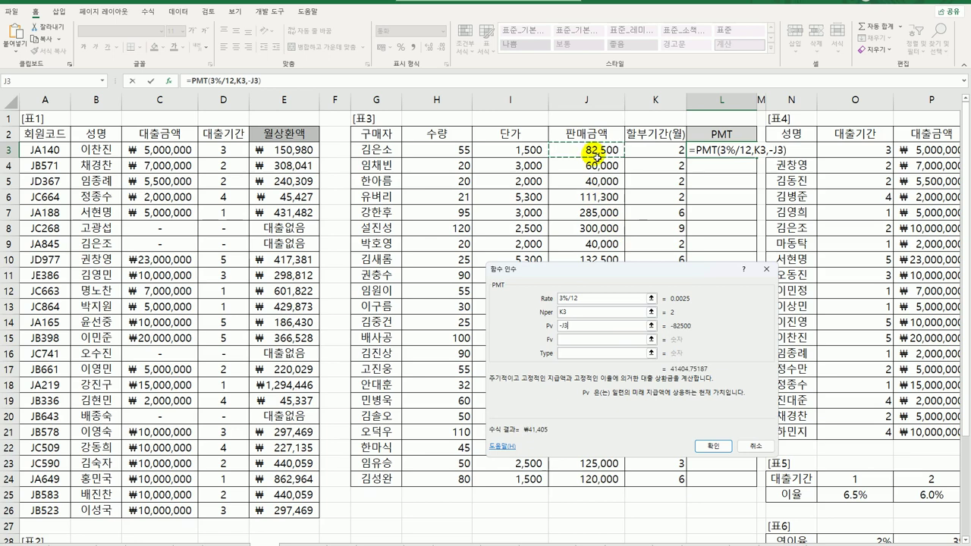
left_click(711, 445)
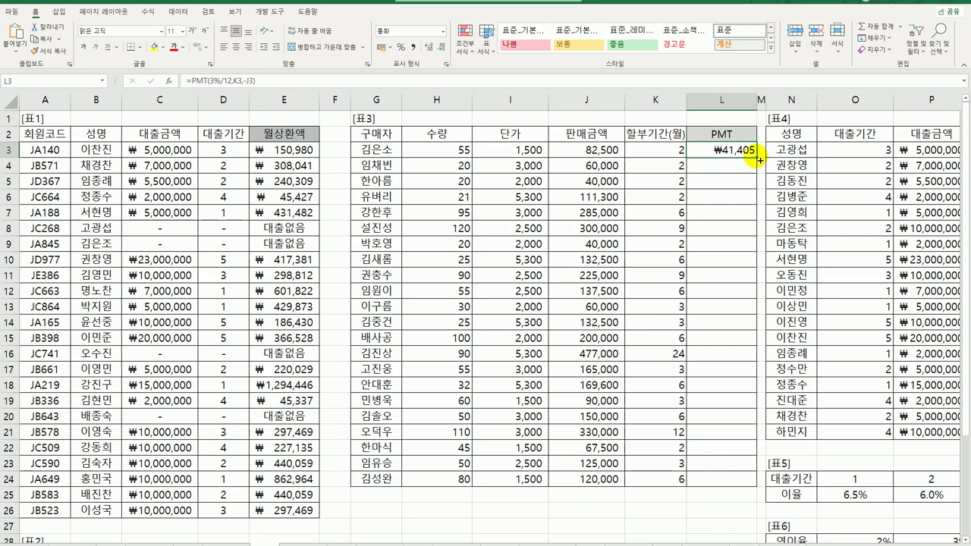
left_click_drag(760, 160, 754, 473)
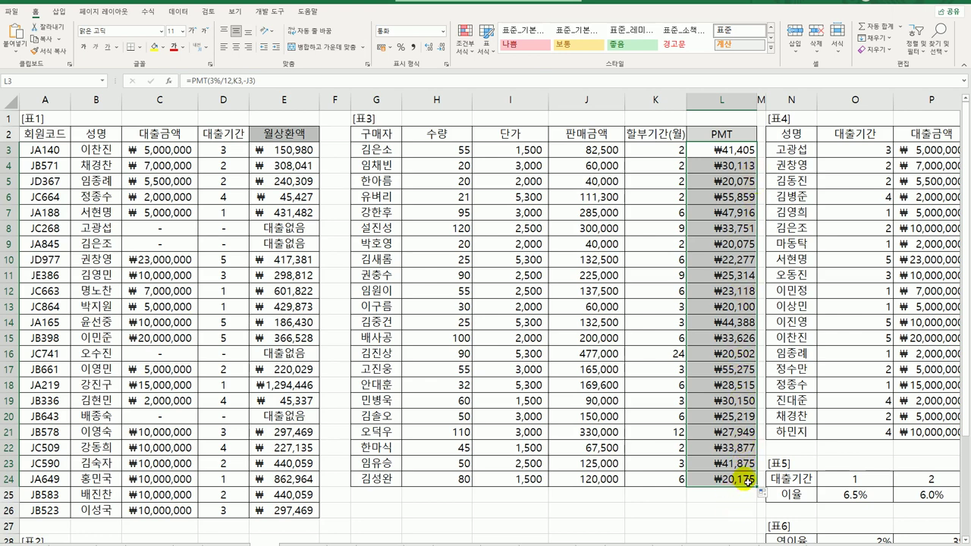
Wrap L3's PMT formula in ROUNDDOWN with -1 digits and copy it down through L24
key("shift+Up")
key("shift+Up")
key("shift+Up")
key("shift+Up")
key("shift+Up")
double_click(715, 154)
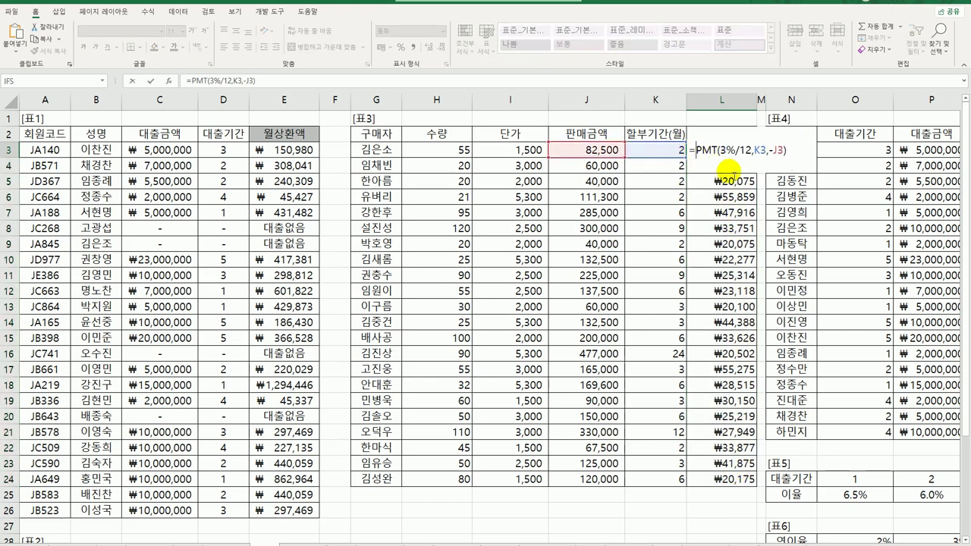
left_click(696, 149)
type("roundd")
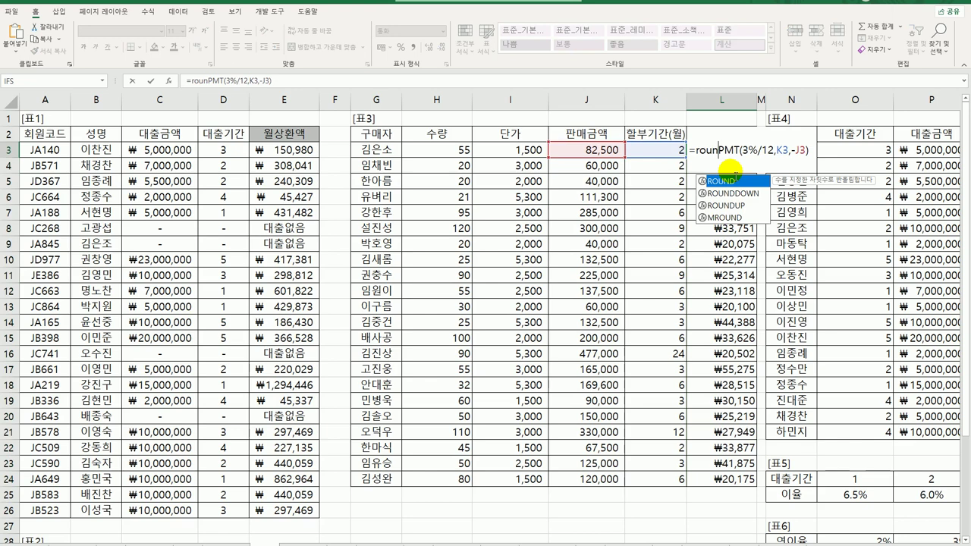
key("Tab")
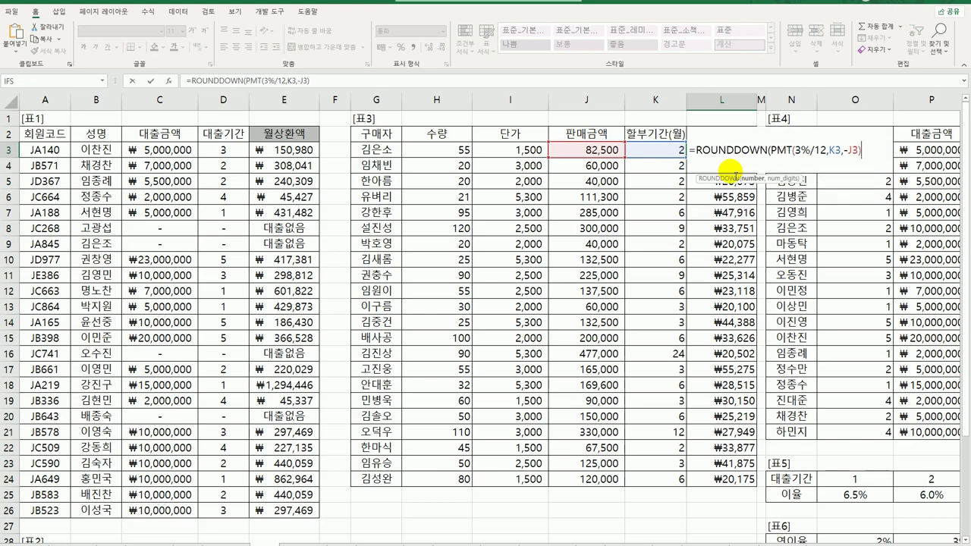
key("End")
type(",-1)")
key("Return")
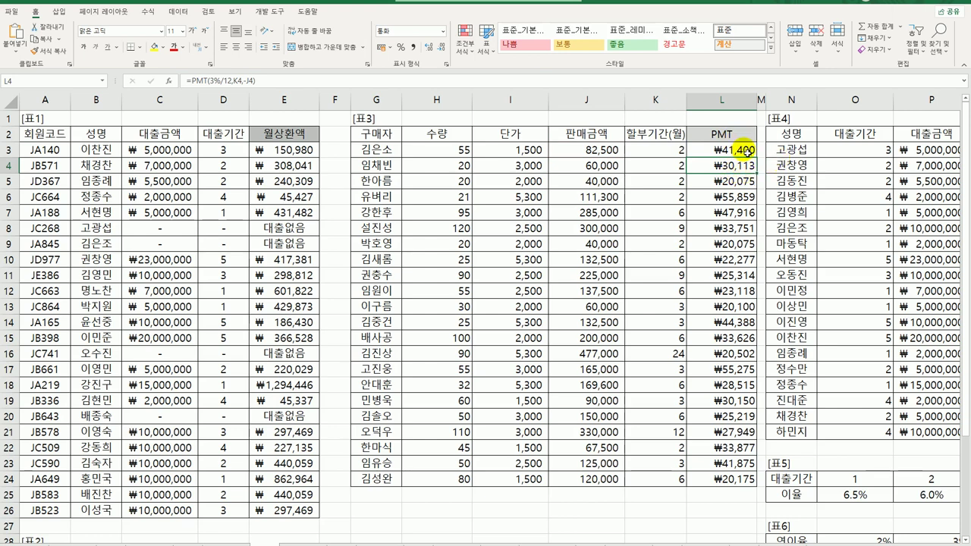
left_click(742, 149)
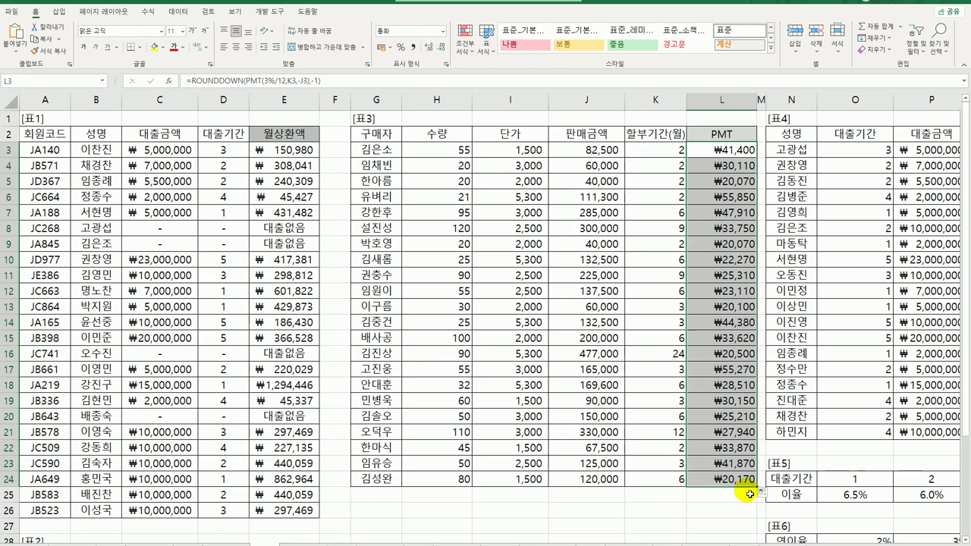
Examine the 대출금액 and 대출기간 inputs in row 3 of [표4] and the 이율 rates in [표5]
left_click(886, 540)
left_click_drag(887, 540, 905, 540)
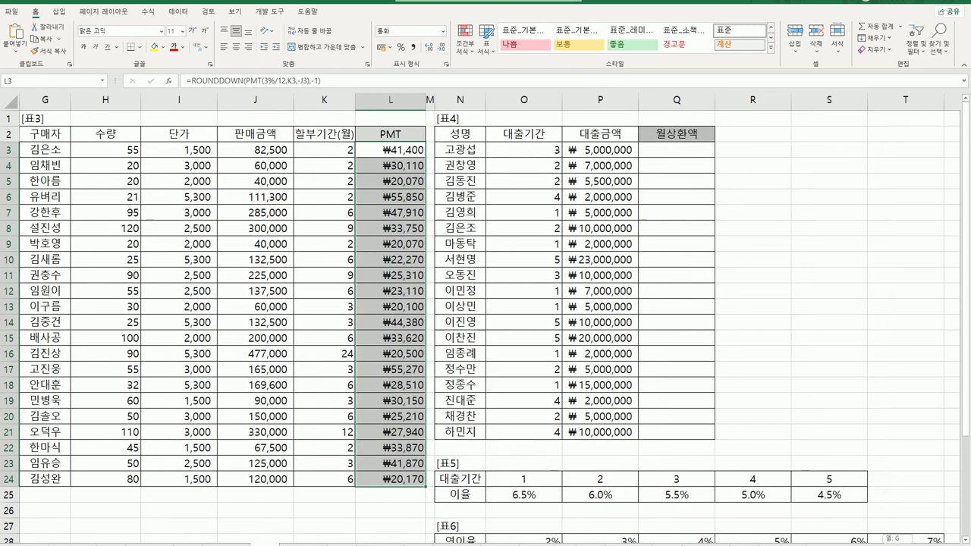
left_click(694, 158)
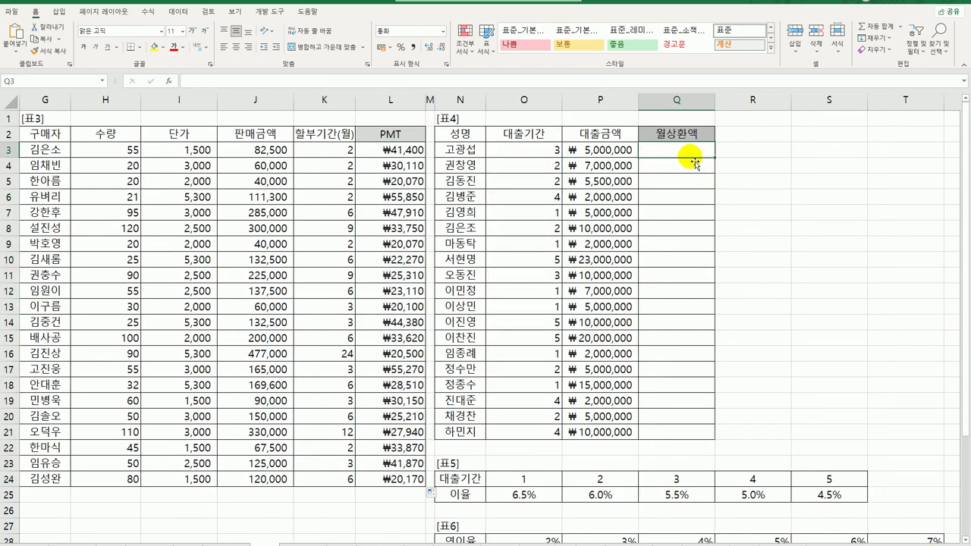
left_click(597, 150)
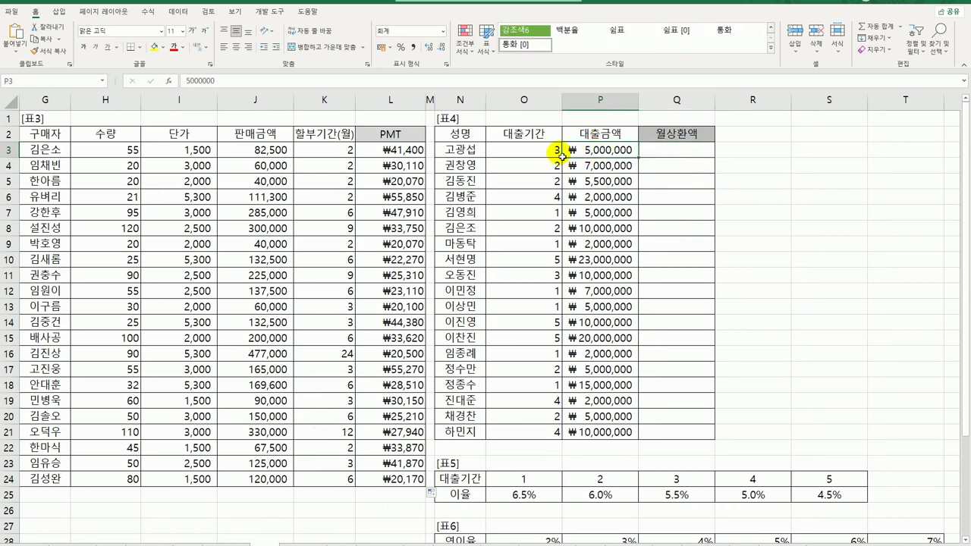
left_click(553, 151)
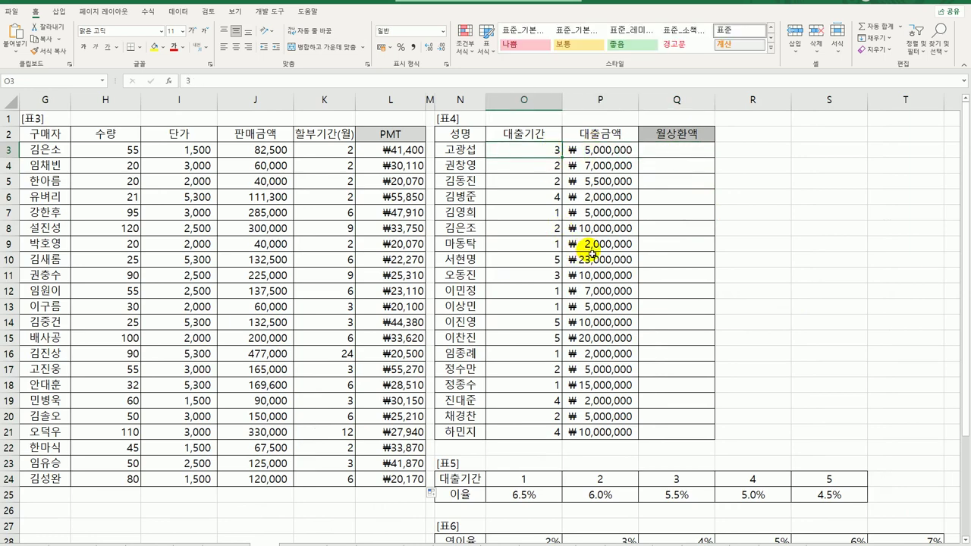
left_click(675, 152)
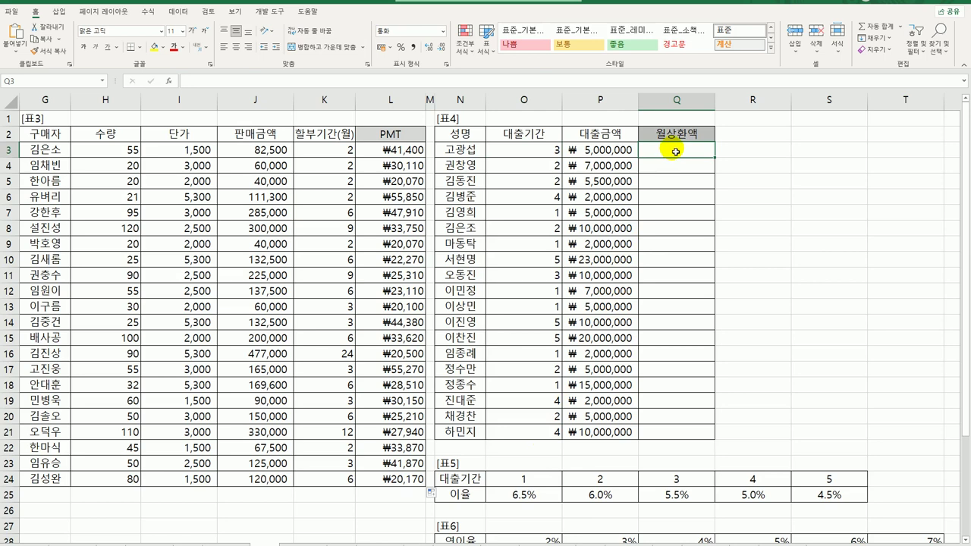
left_click(531, 149)
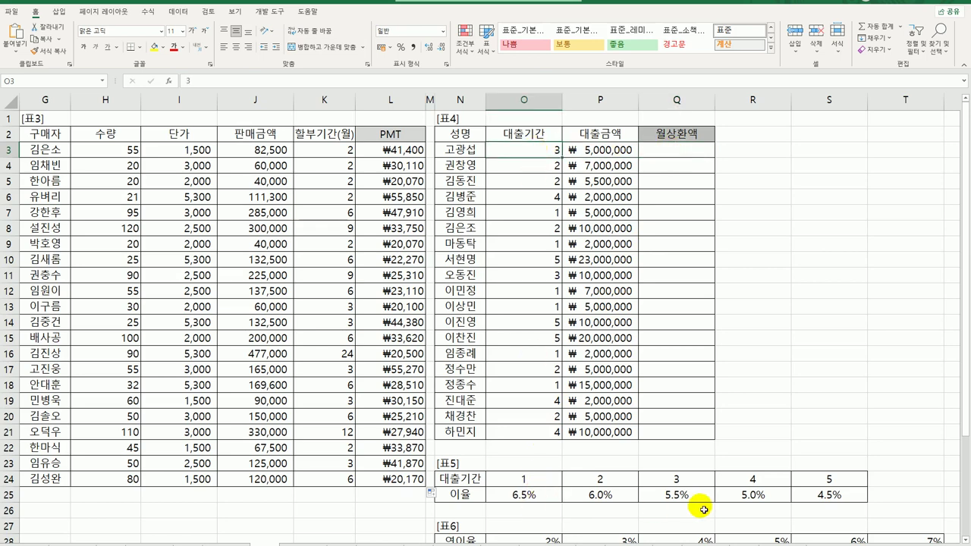
Start an HLOOKUP formula in Q3 of [표4] with O3 as the lookup value
left_click(687, 149)
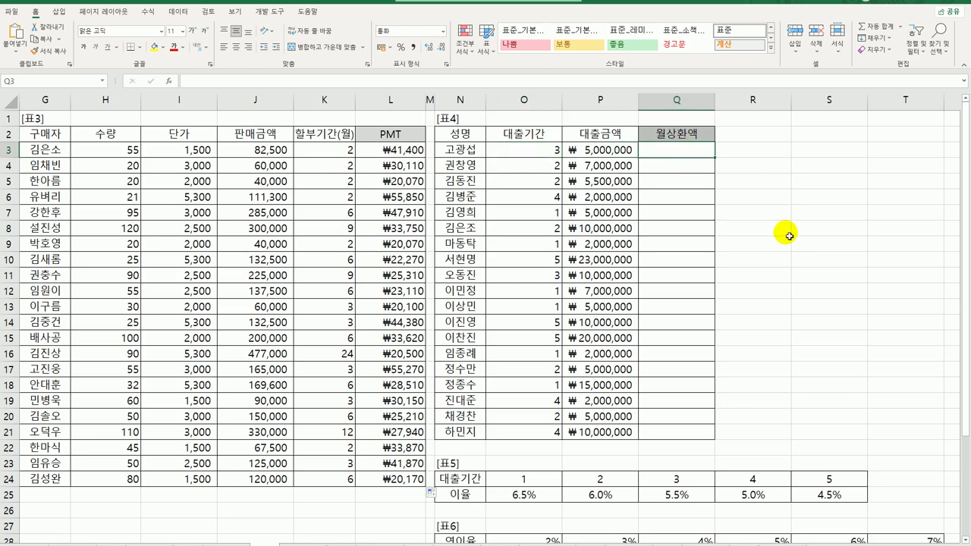
type("=")
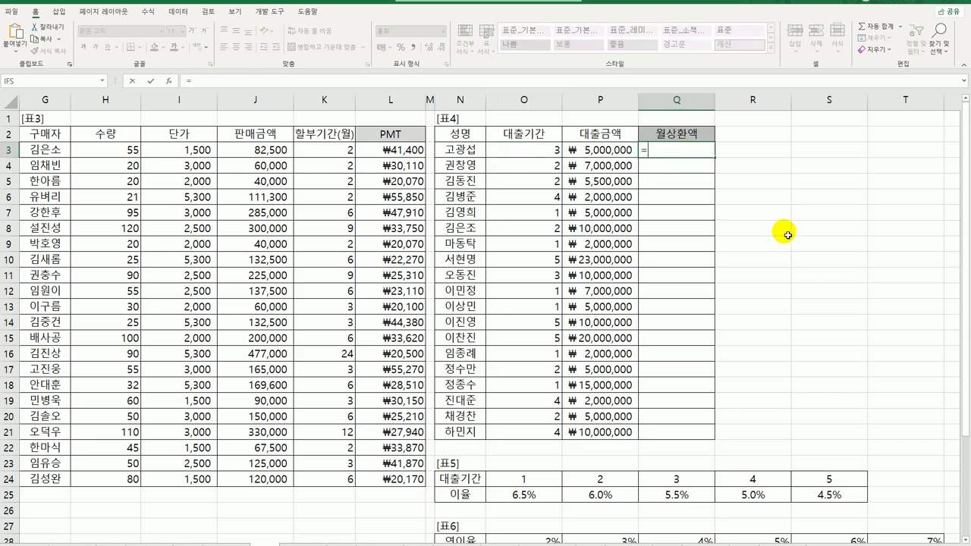
type("HL")
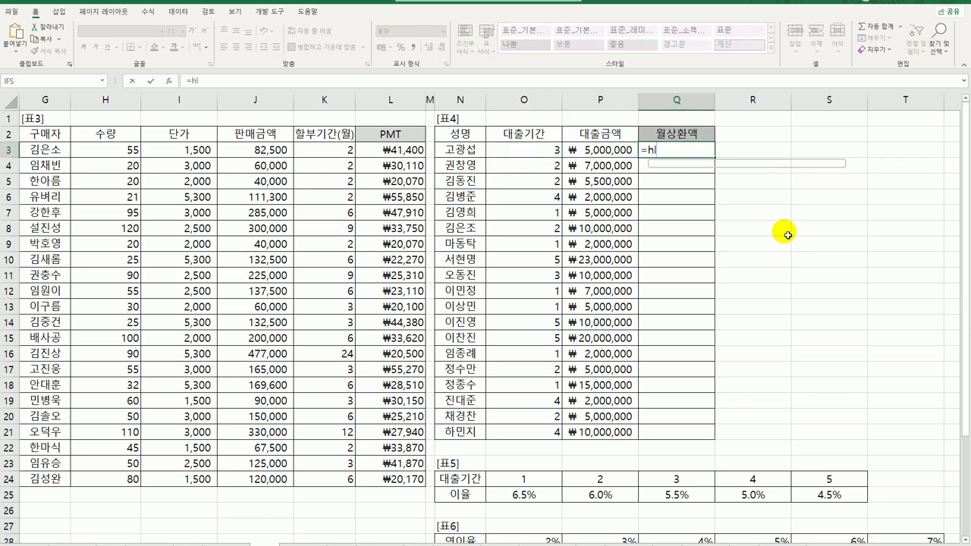
key("Tab")
left_click(543, 152)
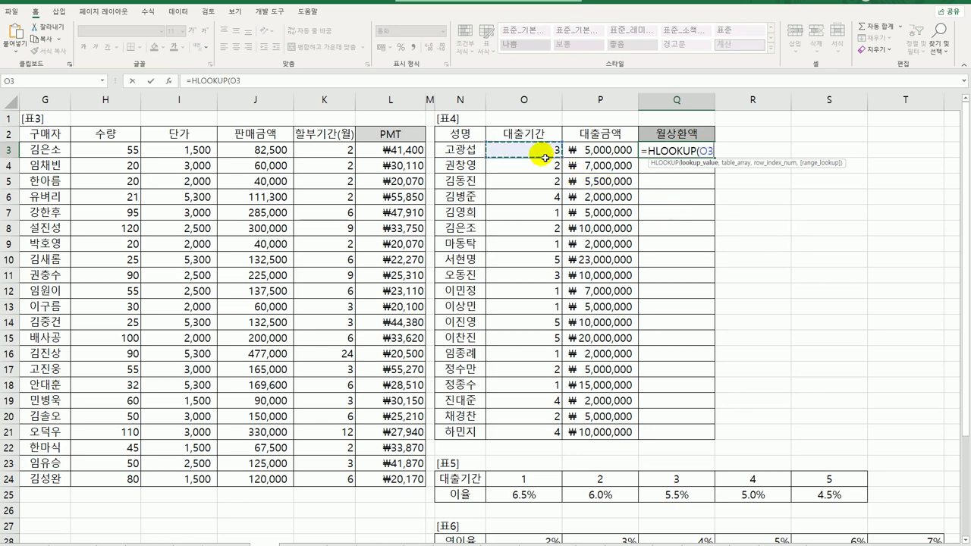
type(",")
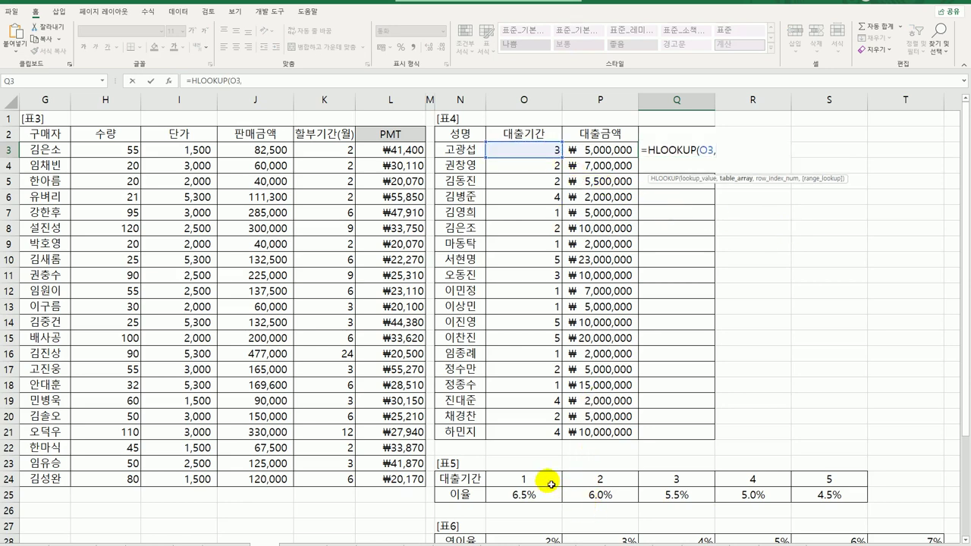
Complete Q3's HLOOKUP with absolute range $O$24:$S$25 and row index 2, and copy it down through Q21
left_click_drag(543, 481, 824, 494)
key("F4")
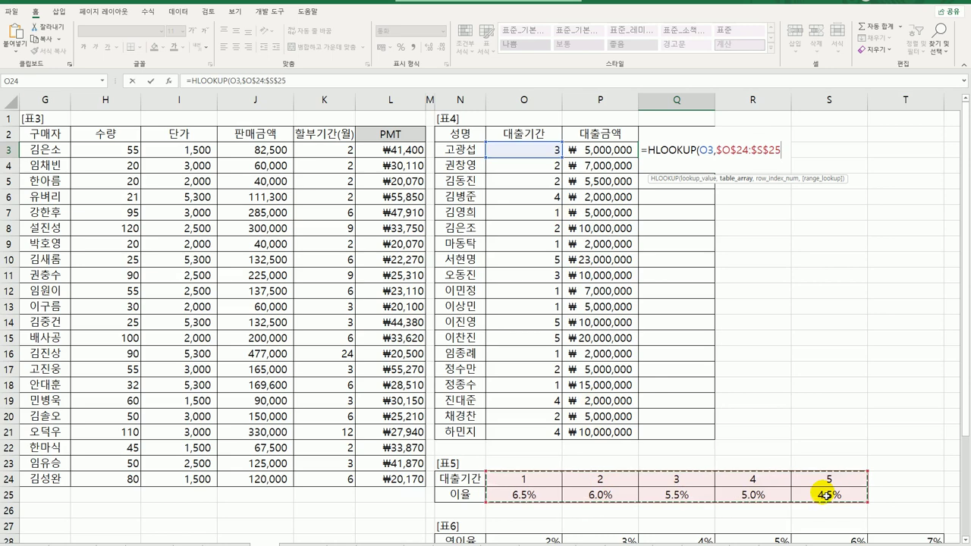
type(",")
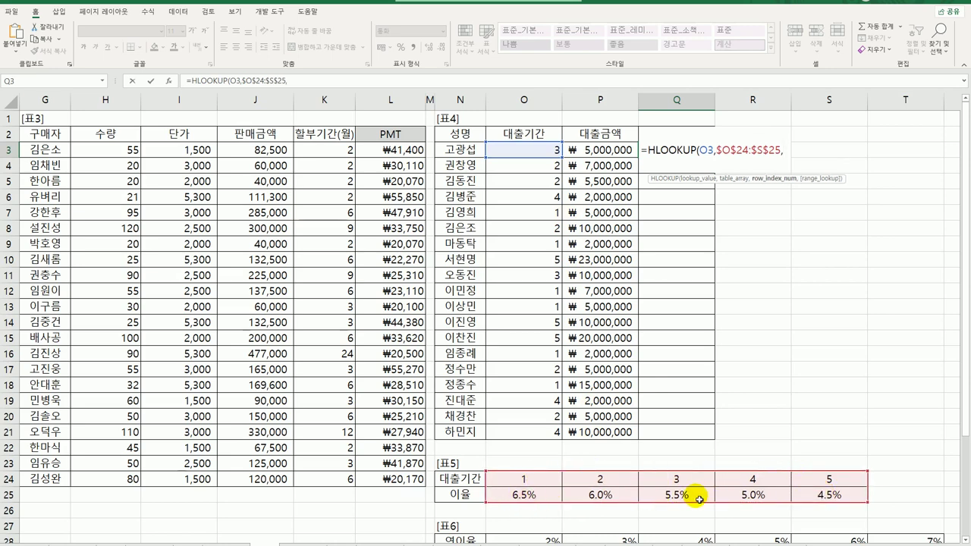
type("2")
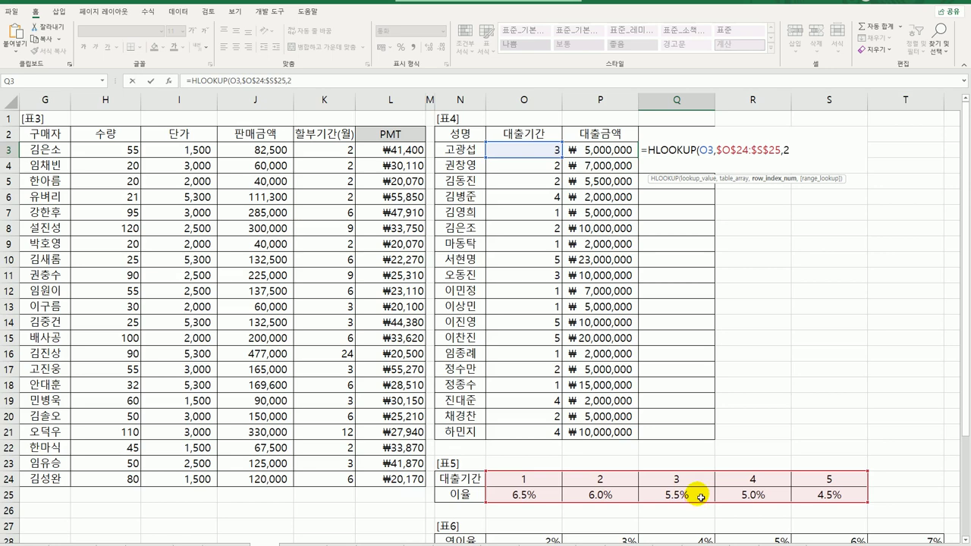
type(")")
key("Return")
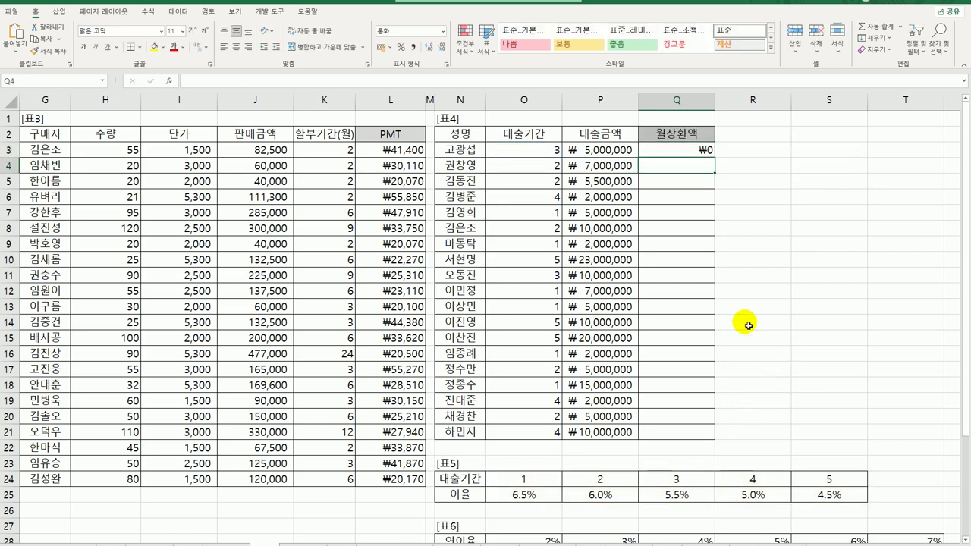
left_click(706, 148)
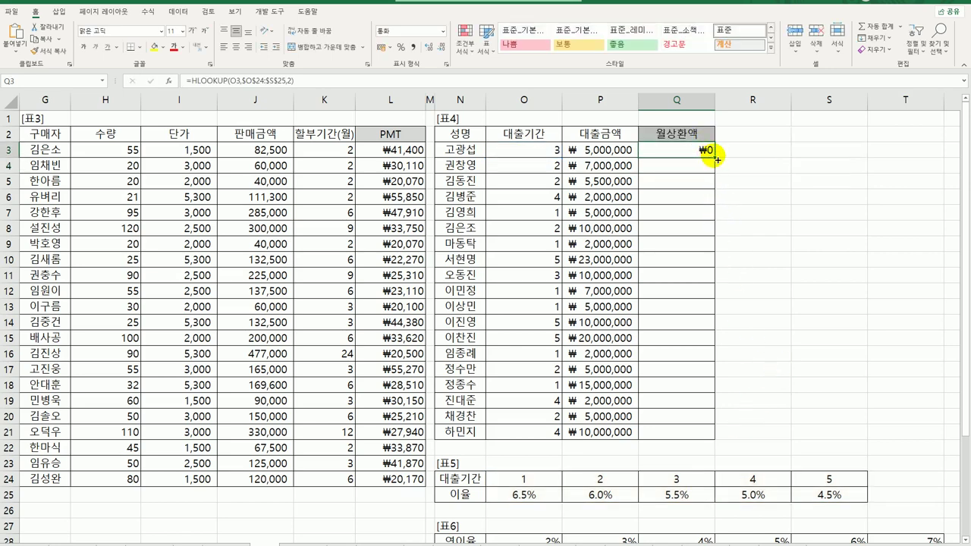
left_click_drag(714, 158, 698, 434)
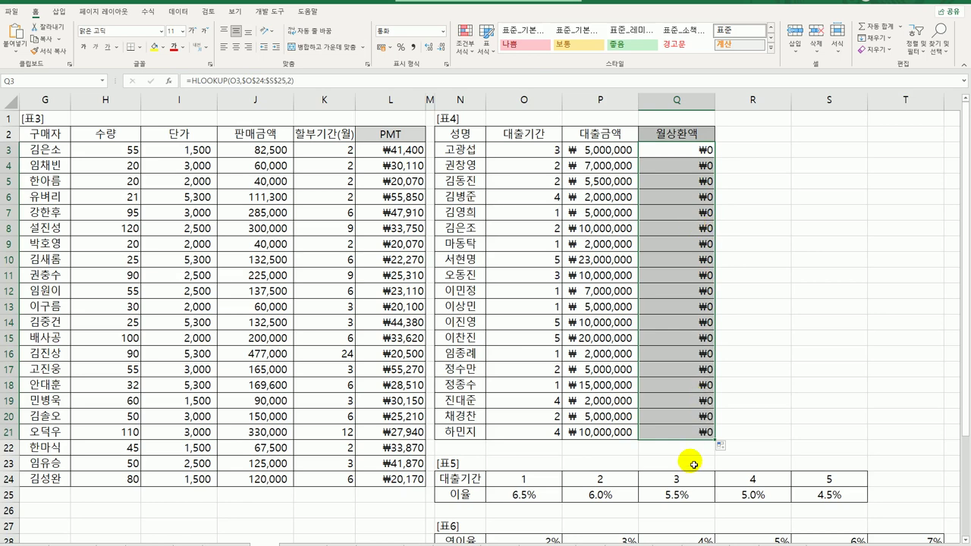
Format Q3:Q21 as percentages (백분율) with one decimal place
left_click(442, 31)
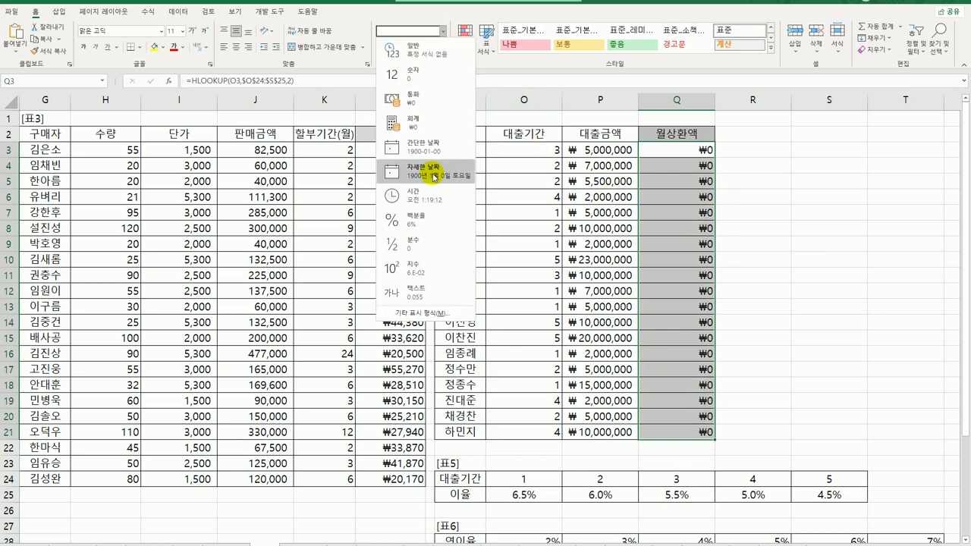
left_click(429, 218)
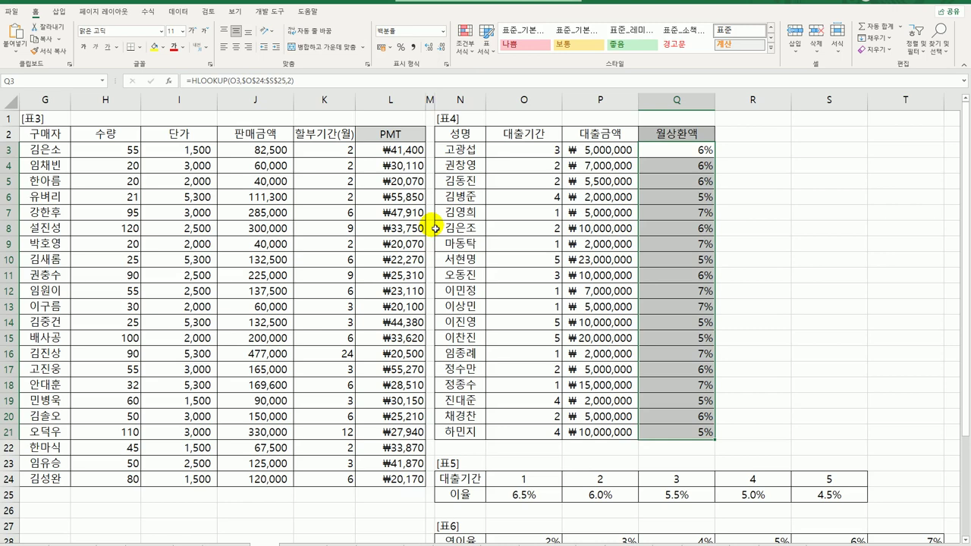
left_click(430, 47)
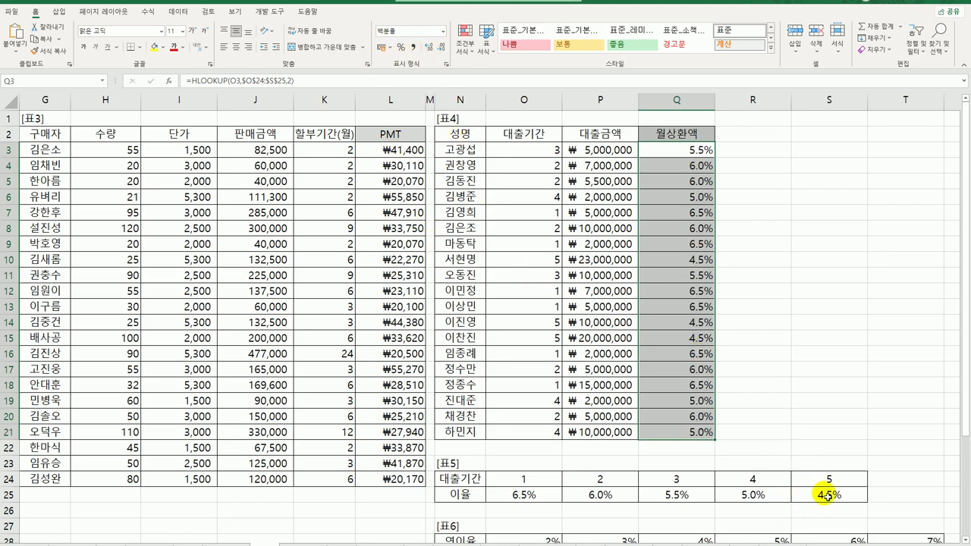
Compare the looked-up rates in [표4] with the 이율 row of [표5], and return Q3:Q21 to the currency (통화) format
left_click(695, 494)
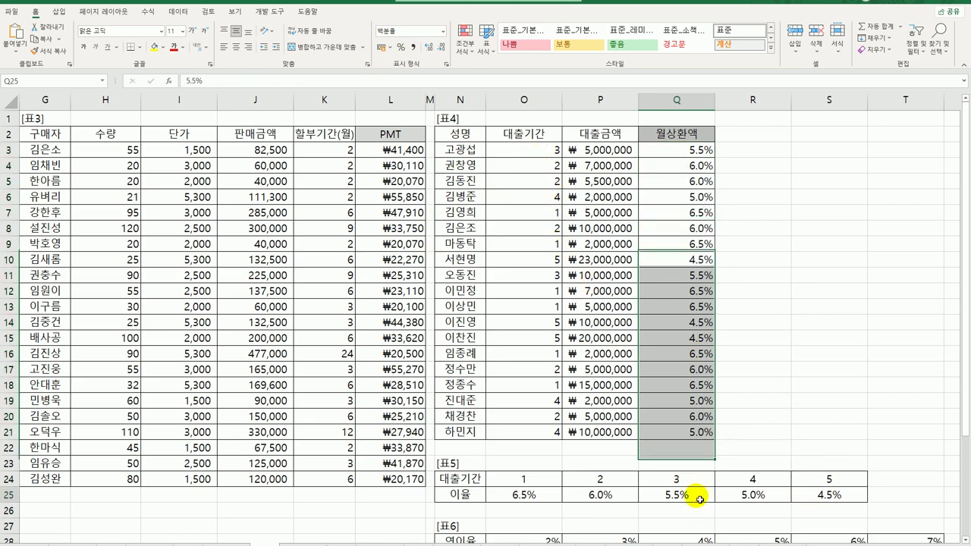
left_click(610, 496)
left_click(557, 198)
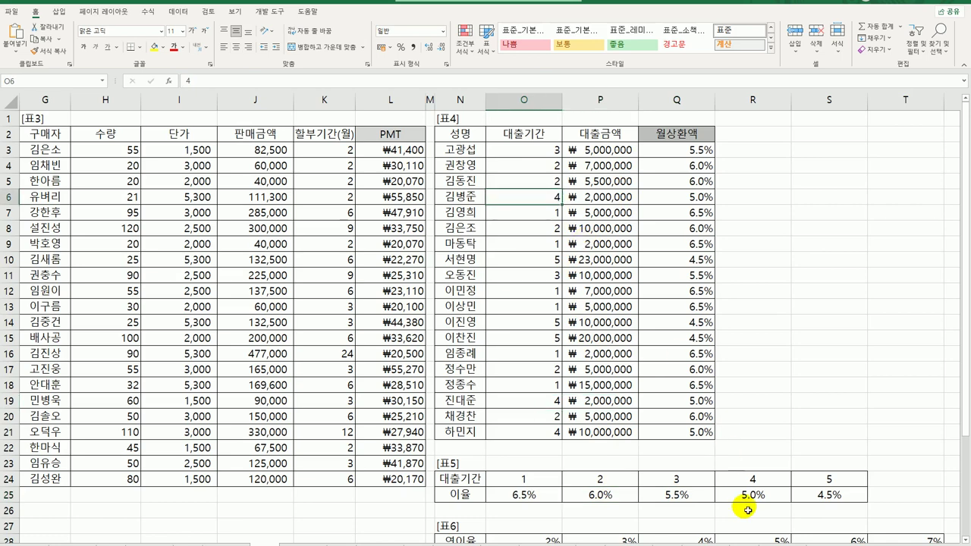
left_click(749, 497)
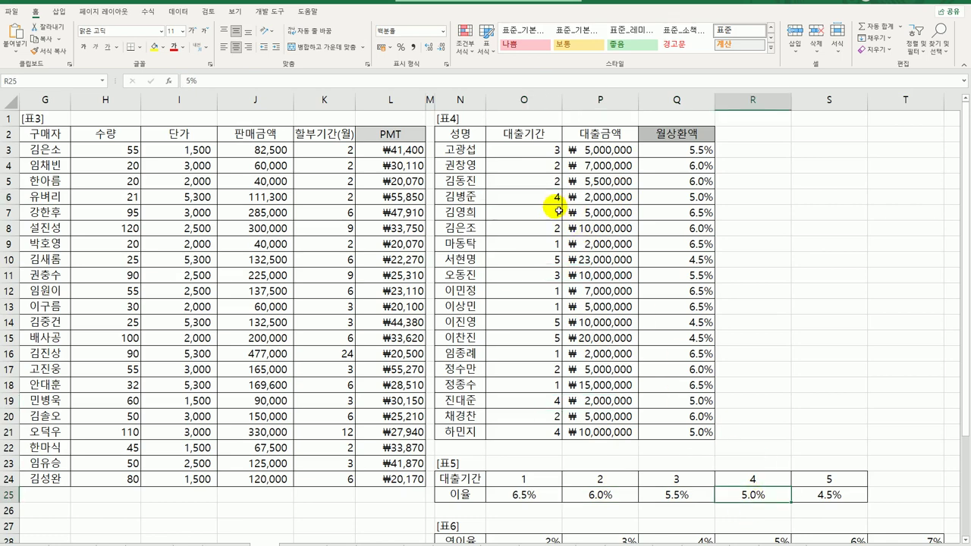
left_click_drag(551, 197, 692, 198)
left_click(689, 149)
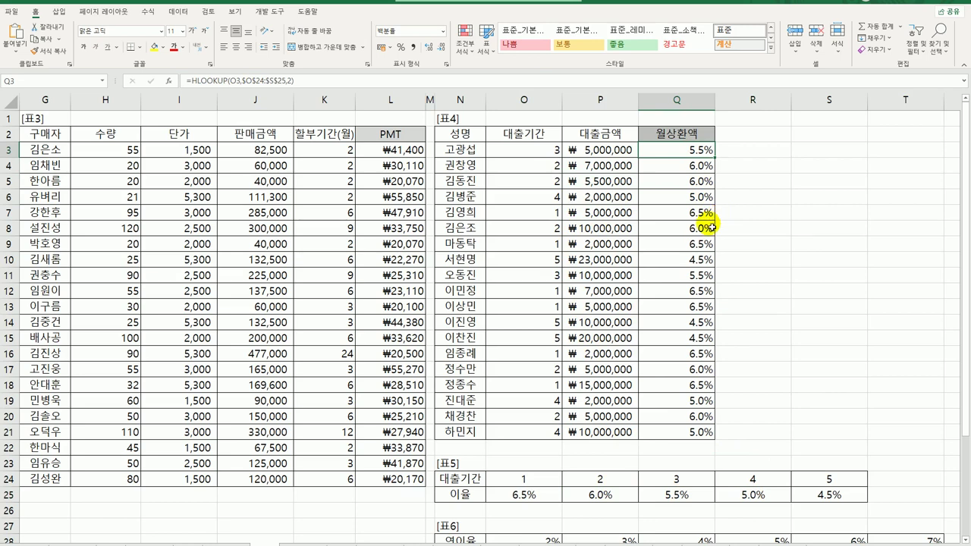
double_click(715, 156)
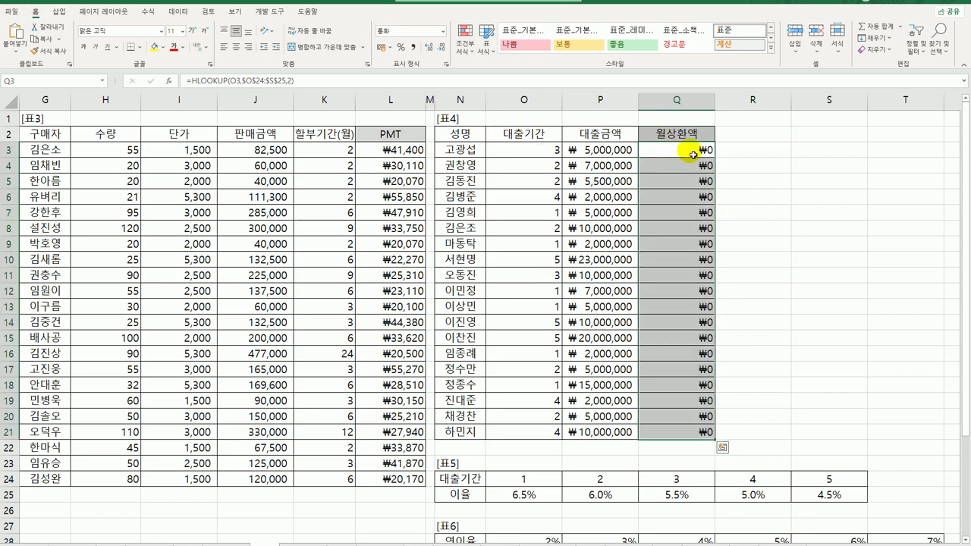
Wrap Q3's HLOOKUP in PMT, open PMT's function arguments and divide the HLOOKUP Rate by 12
left_click(691, 153)
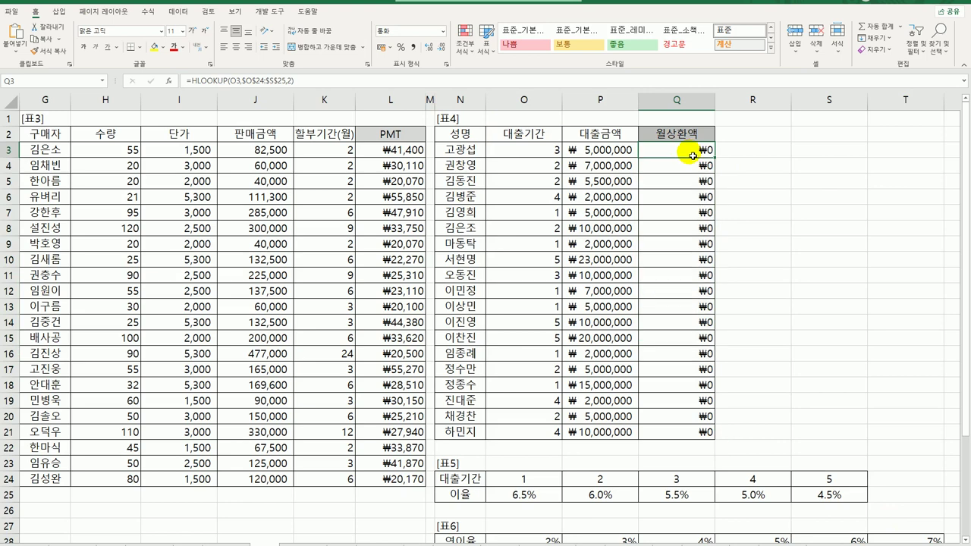
double_click(693, 156)
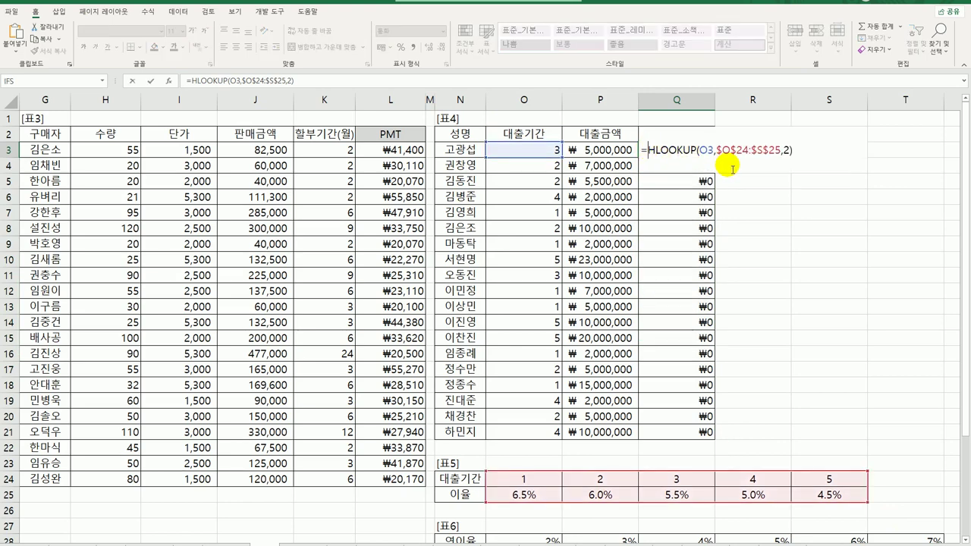
type("PMT(")
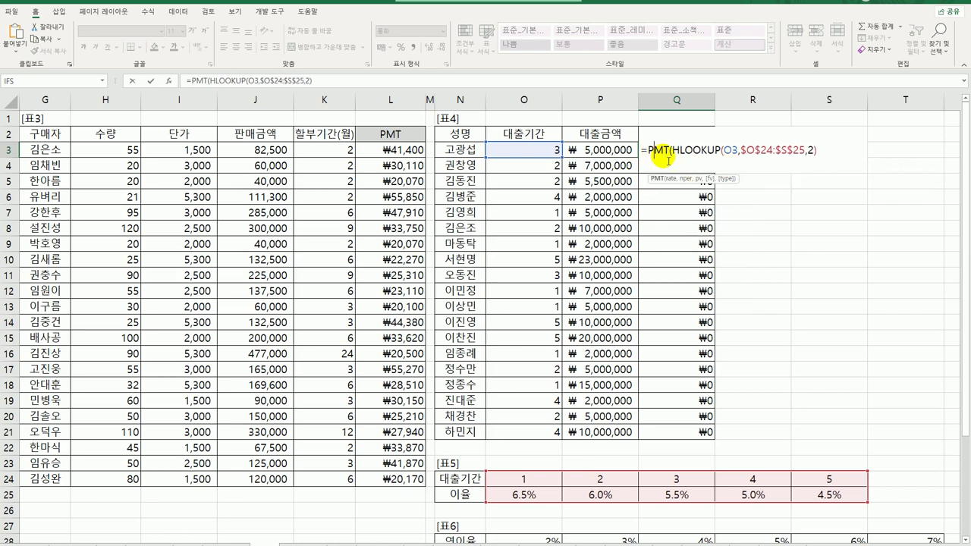
left_click(168, 80)
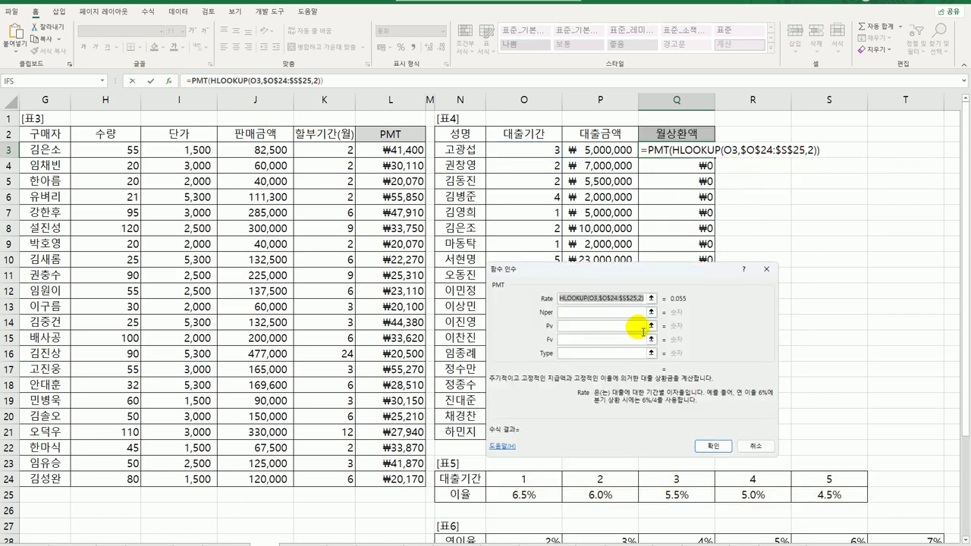
left_click(618, 300)
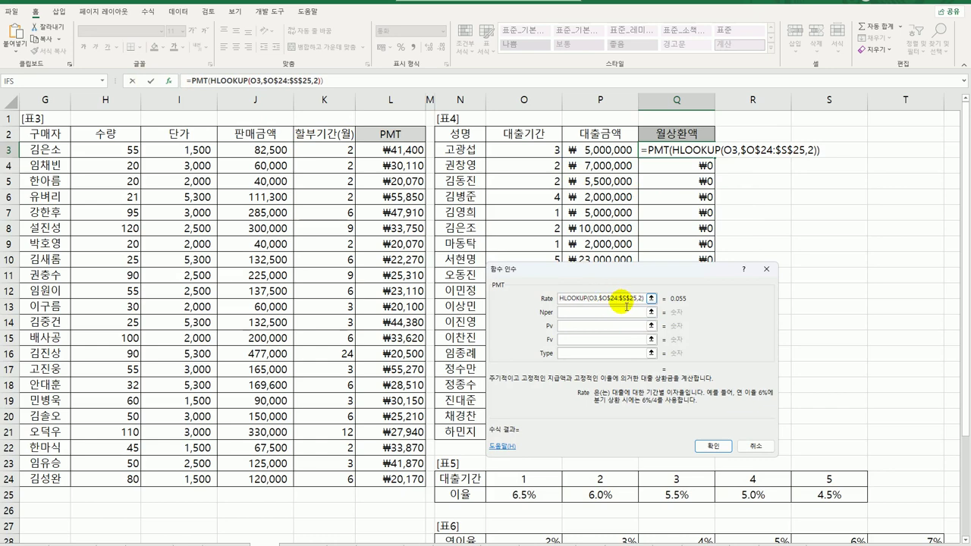
type("/12")
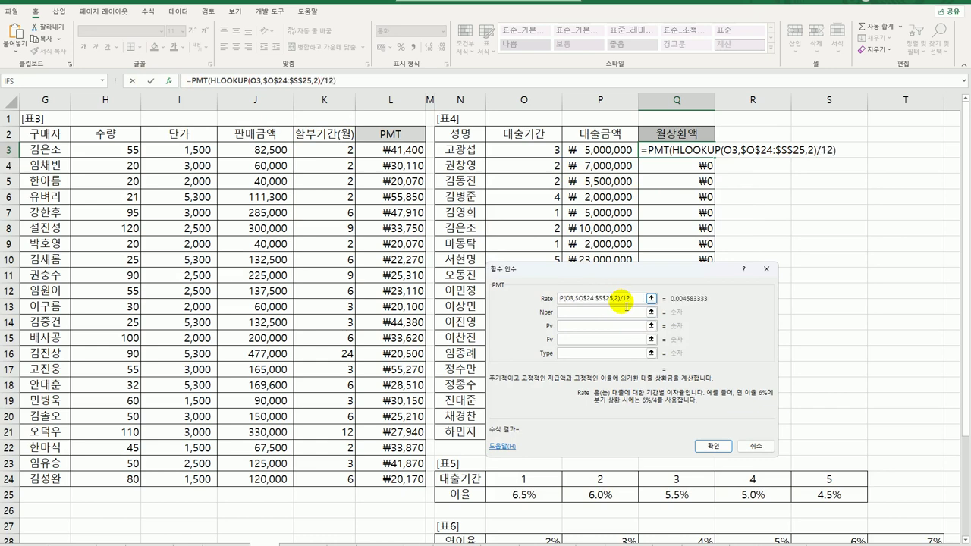
Complete Q3's PMT in [표4] with Nper O3*12 and Pv -P3, and copy the formula down through Q21
left_click(606, 311)
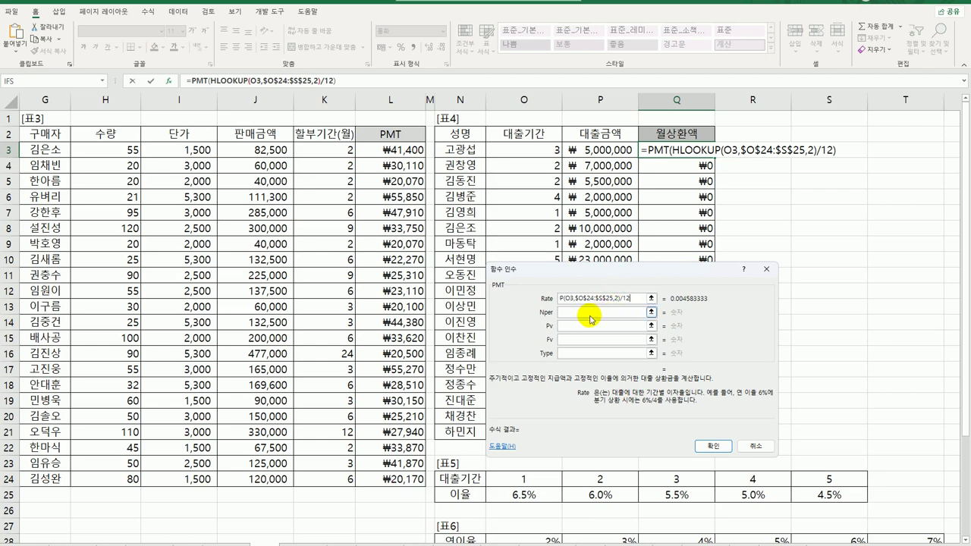
left_click(534, 150)
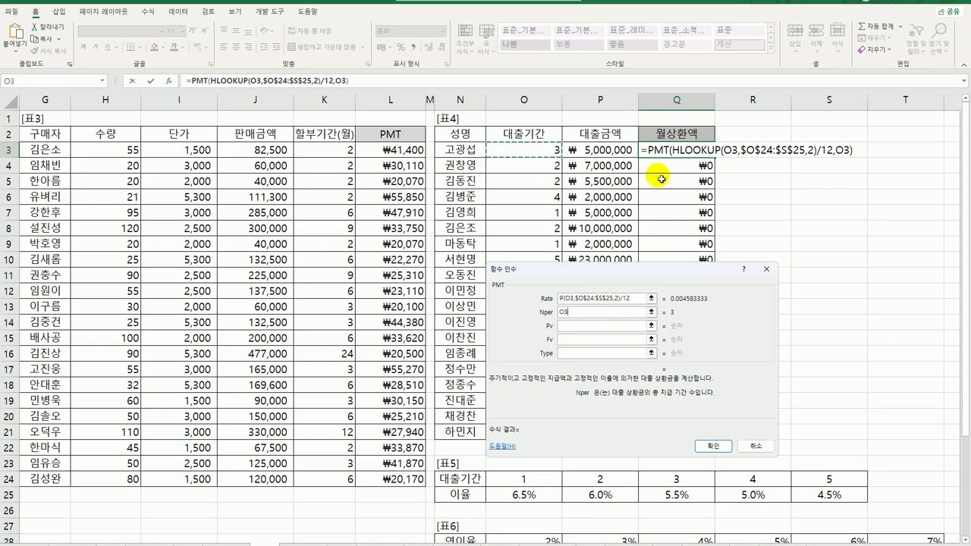
type("*12")
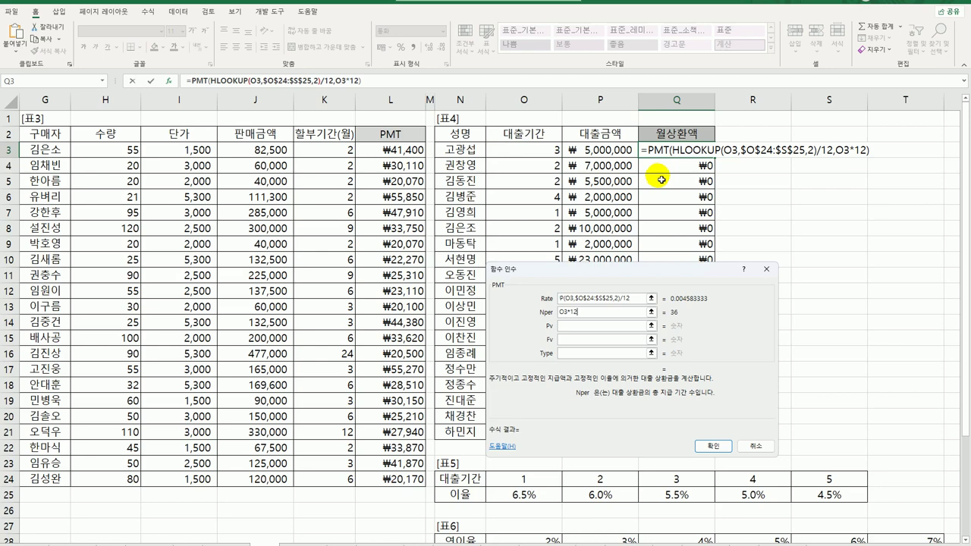
left_click(620, 332)
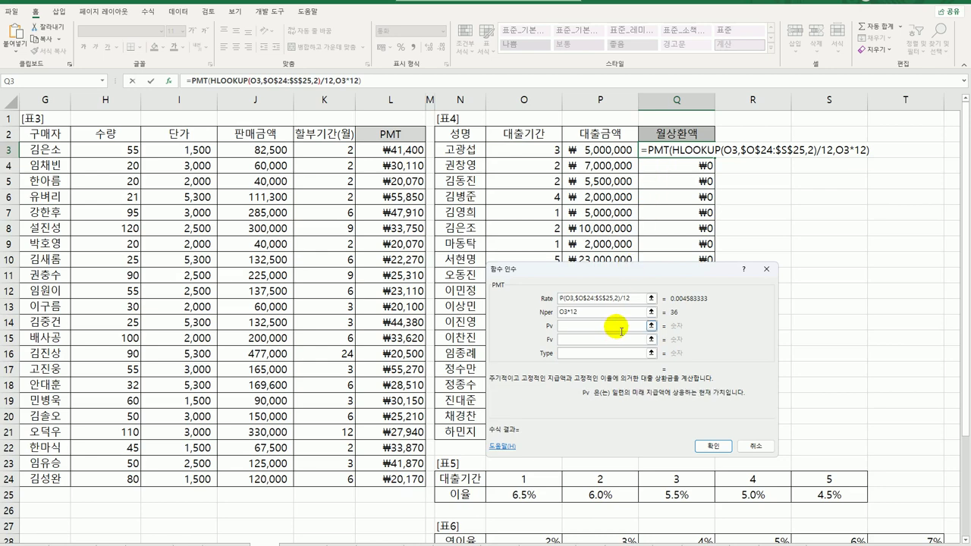
type("-")
left_click(607, 149)
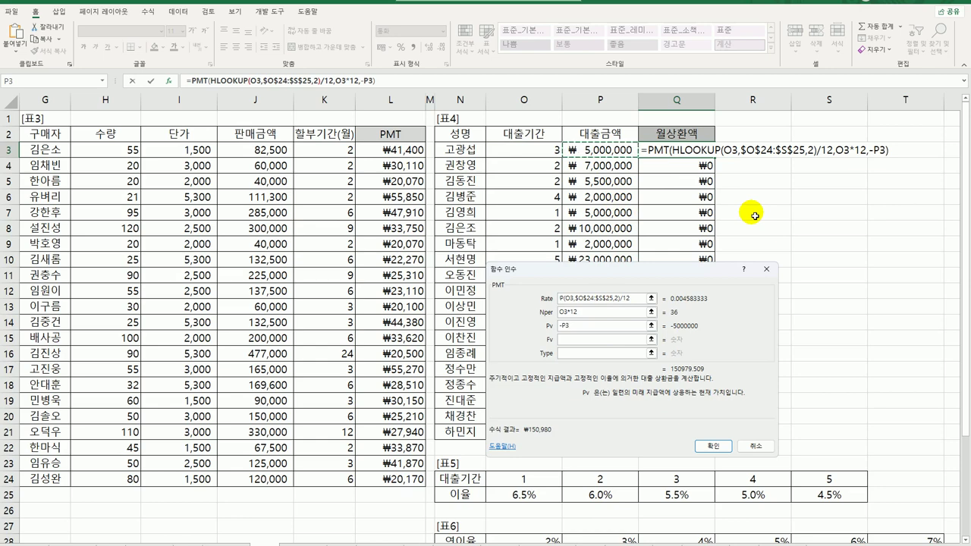
key("Return")
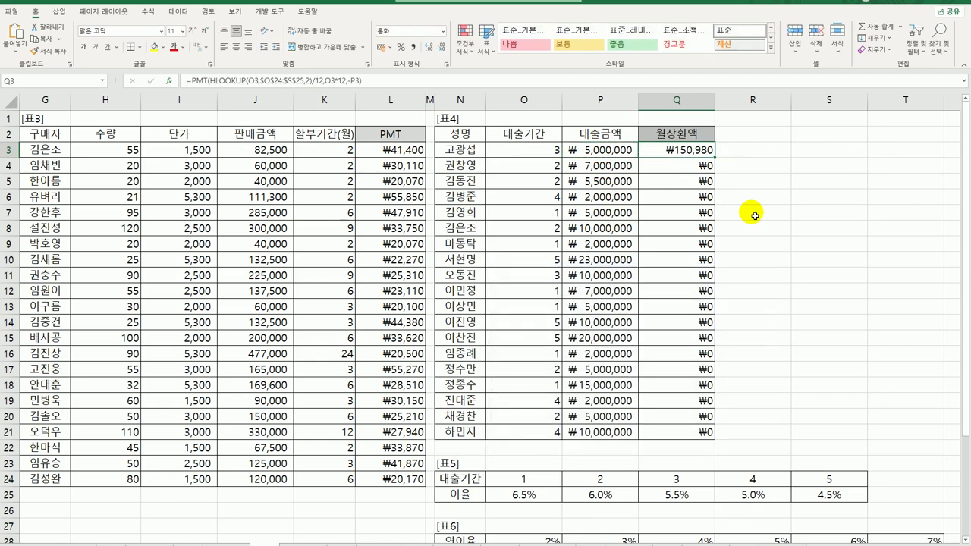
double_click(715, 158)
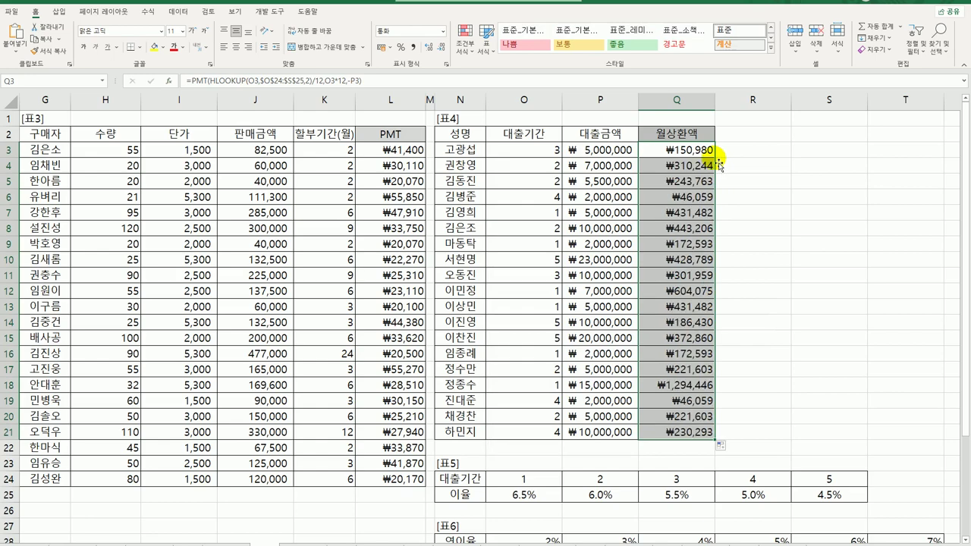
Start a PV formula in the 현재가치 cell O31 of [표6] and set its Rate argument to O28/12
scroll(524, 318, "down", 6)
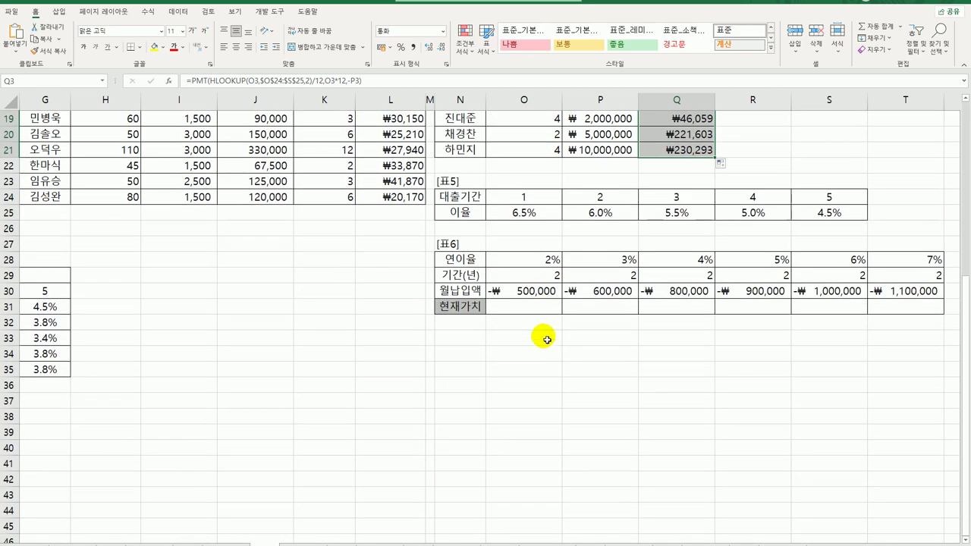
left_click(533, 307)
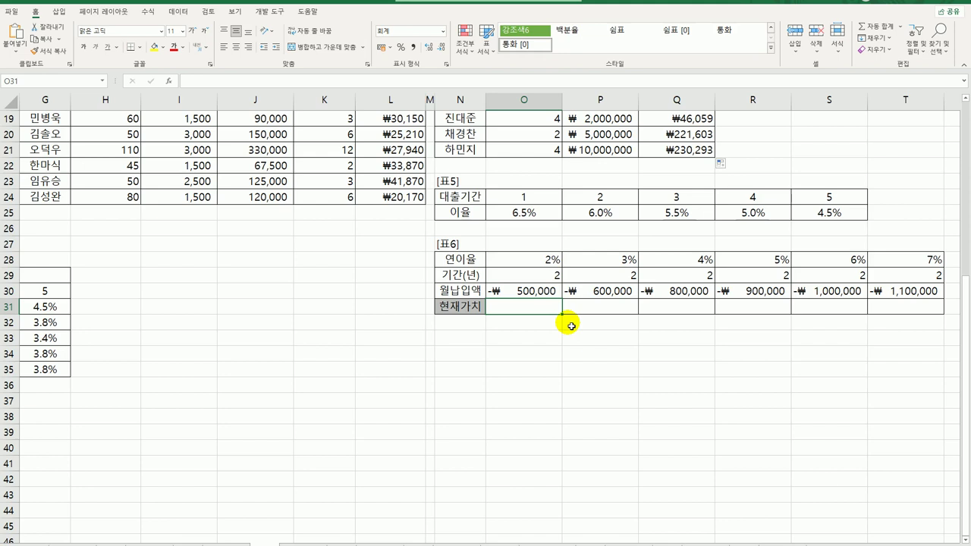
type("=")
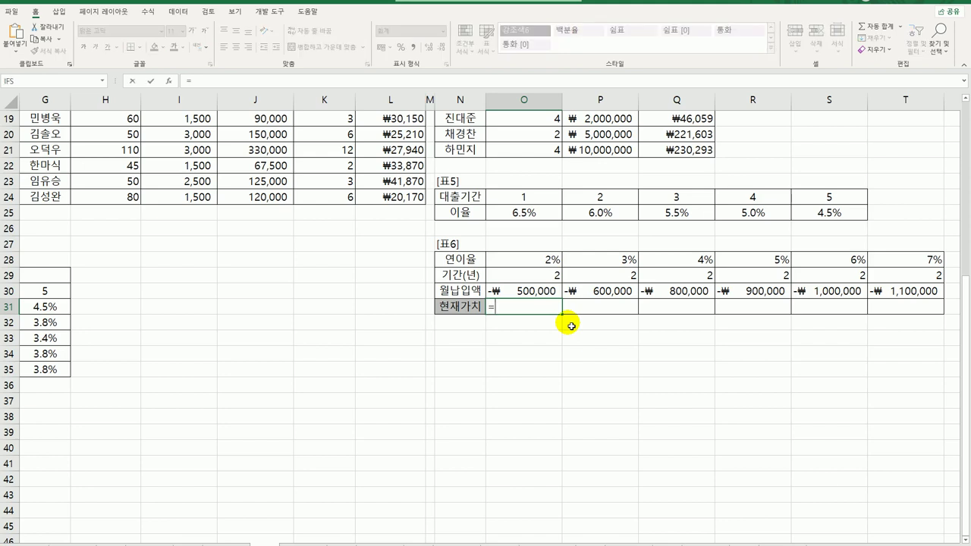
type("pv(")
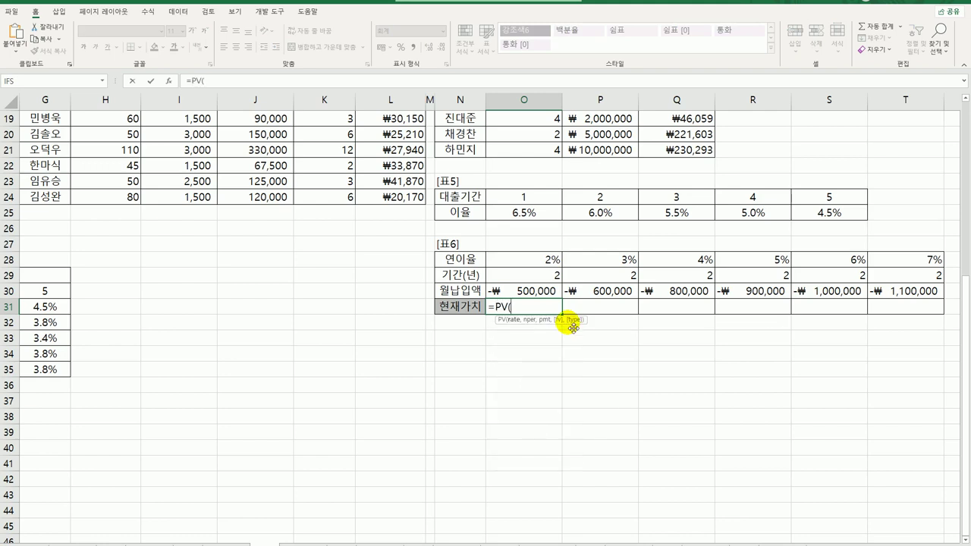
left_click(170, 84)
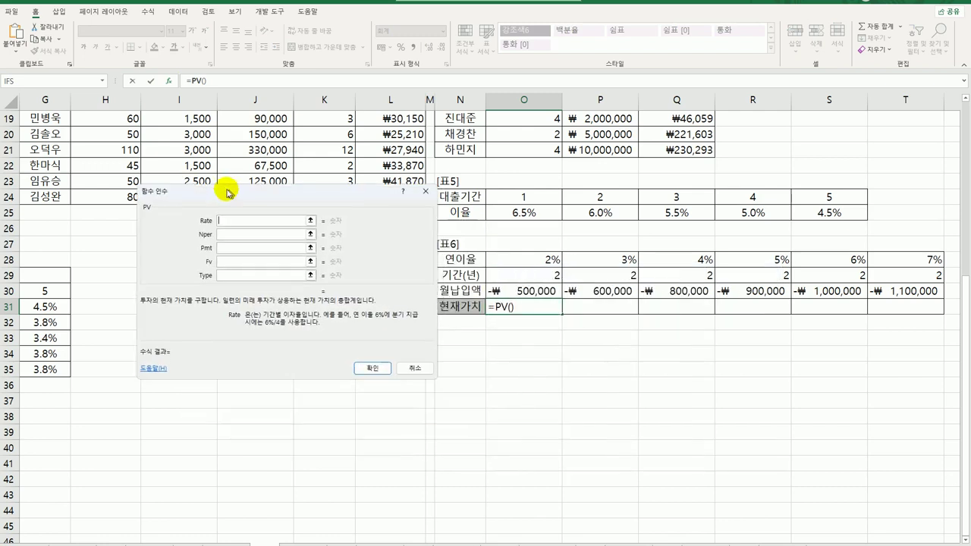
left_click(531, 266)
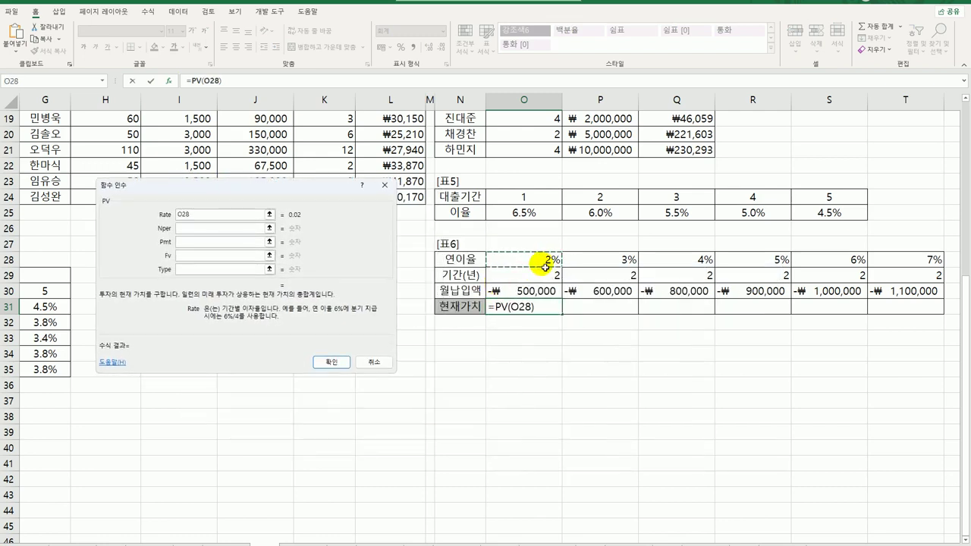
type("/12")
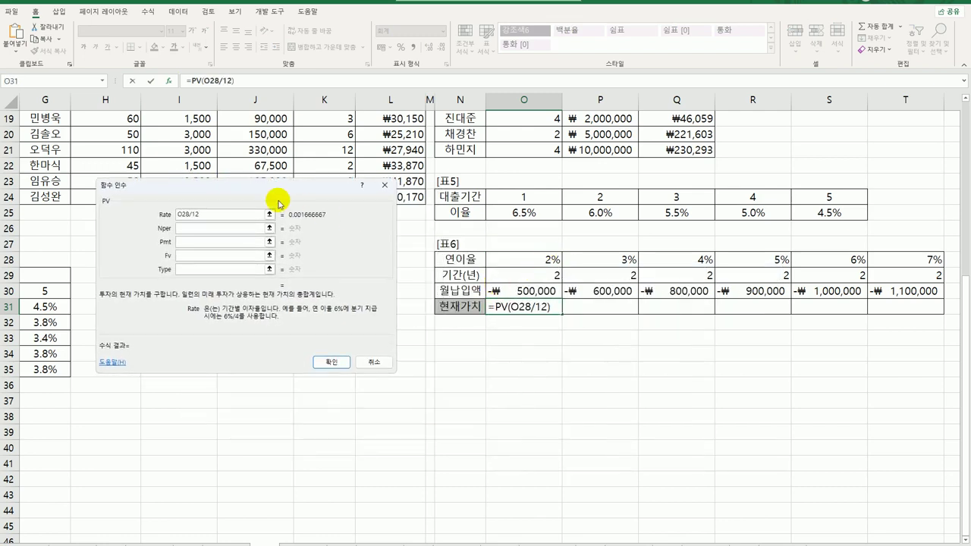
Set PV's Nper to O29*12 and Pmt to O30, and copy O31 across through T31
left_click(223, 234)
left_click(534, 275)
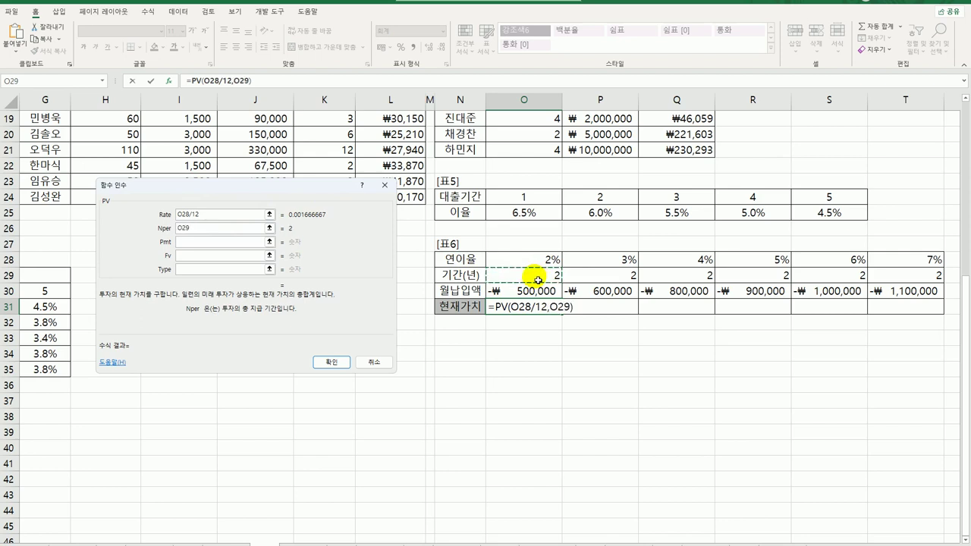
type("*12")
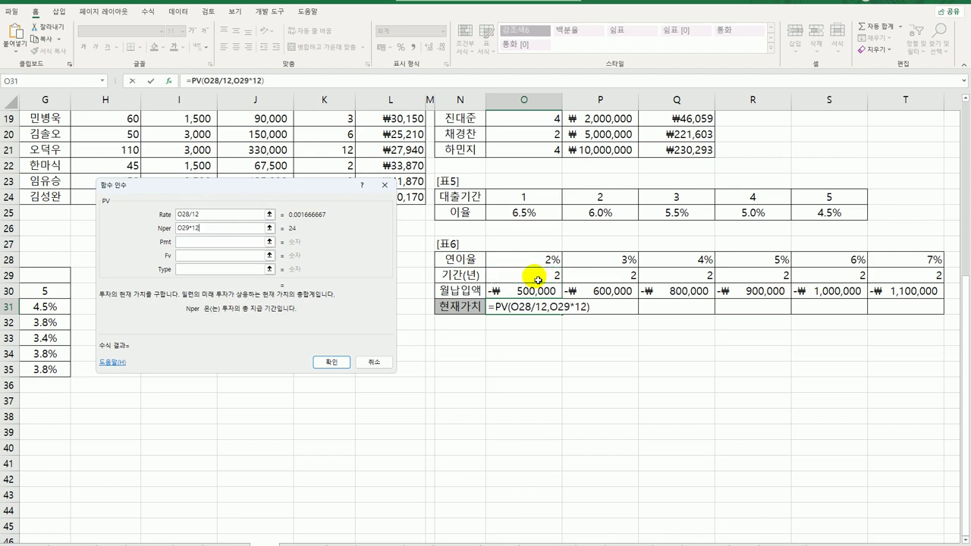
left_click(220, 245)
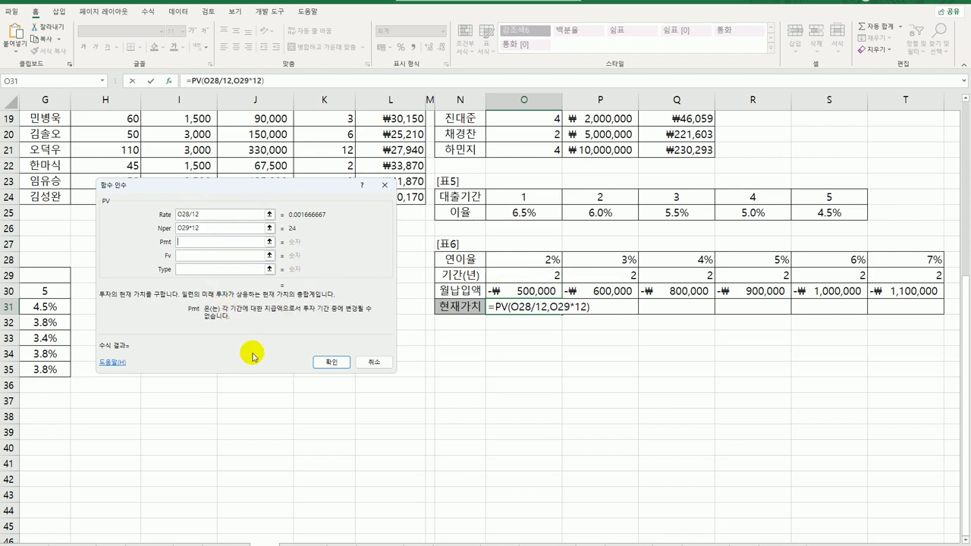
left_click(519, 293)
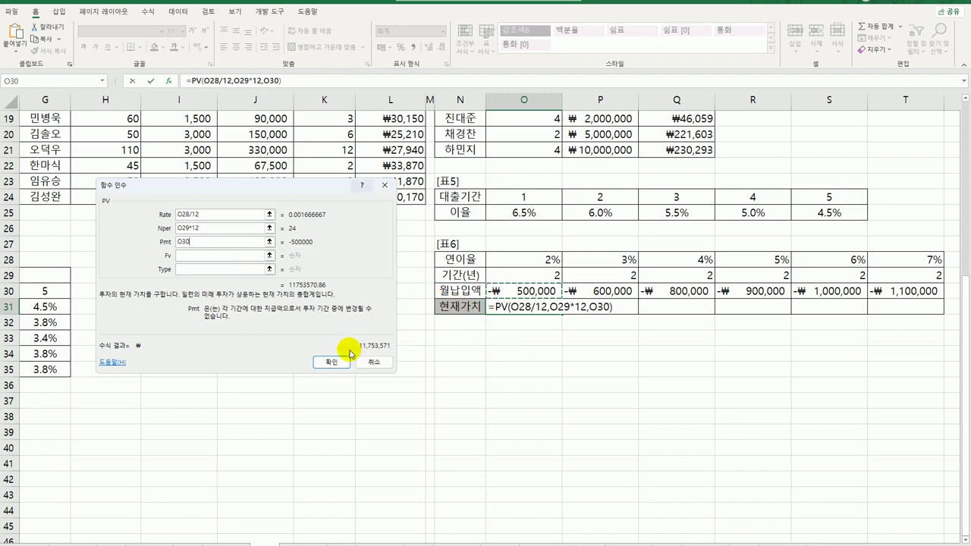
left_click(331, 362)
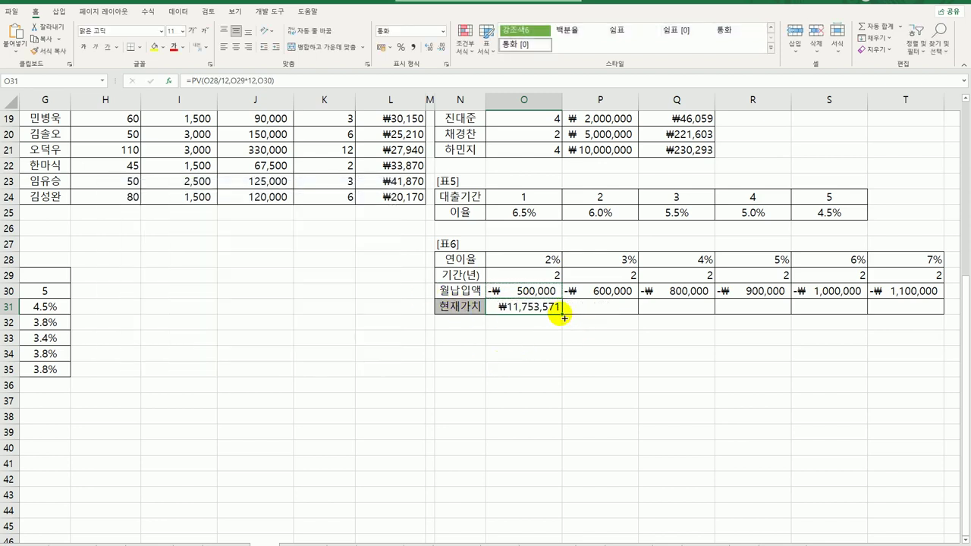
left_click_drag(562, 317, 918, 314)
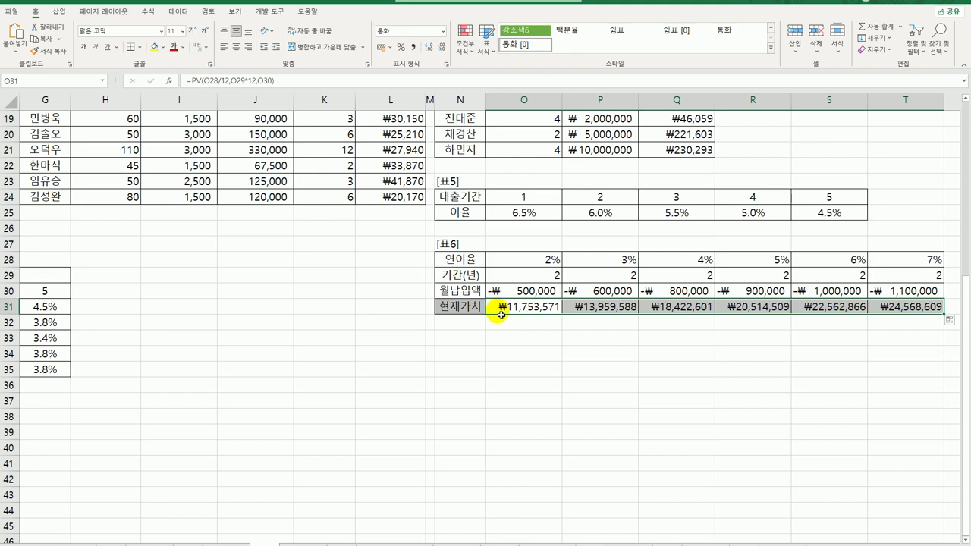
Wrap O31's PV in an IF that tests for >=20000000 and returns "한도초과" when true
double_click(501, 314)
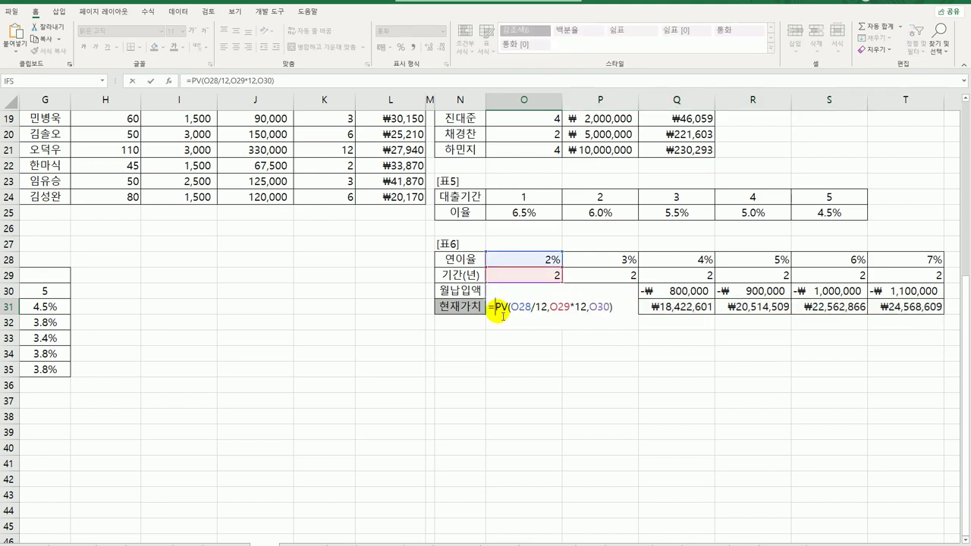
type("IF(")
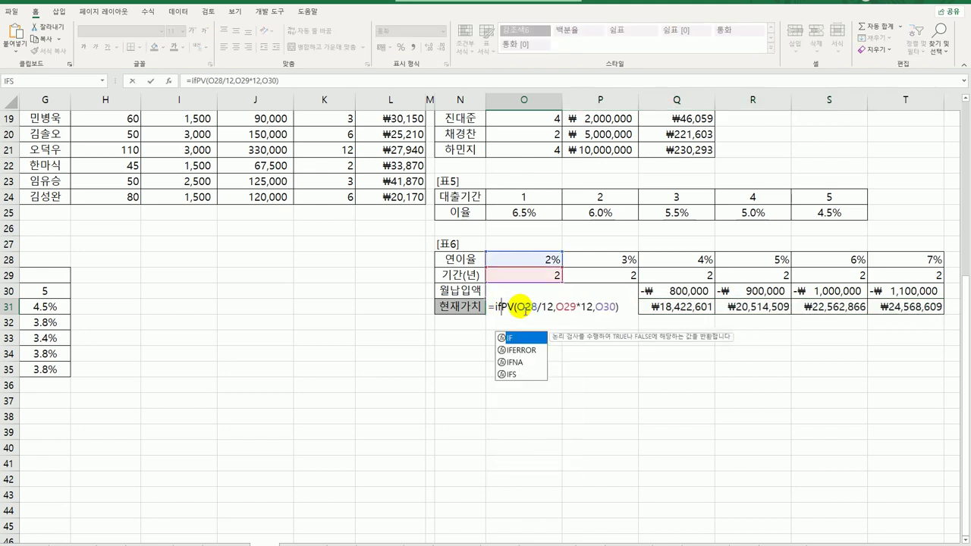
type(">")
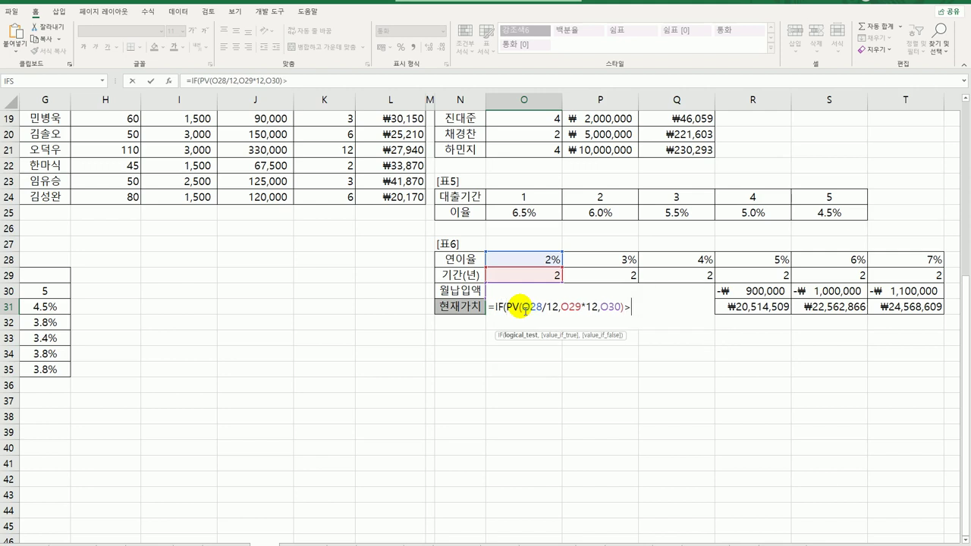
type("=20")
type("000000")
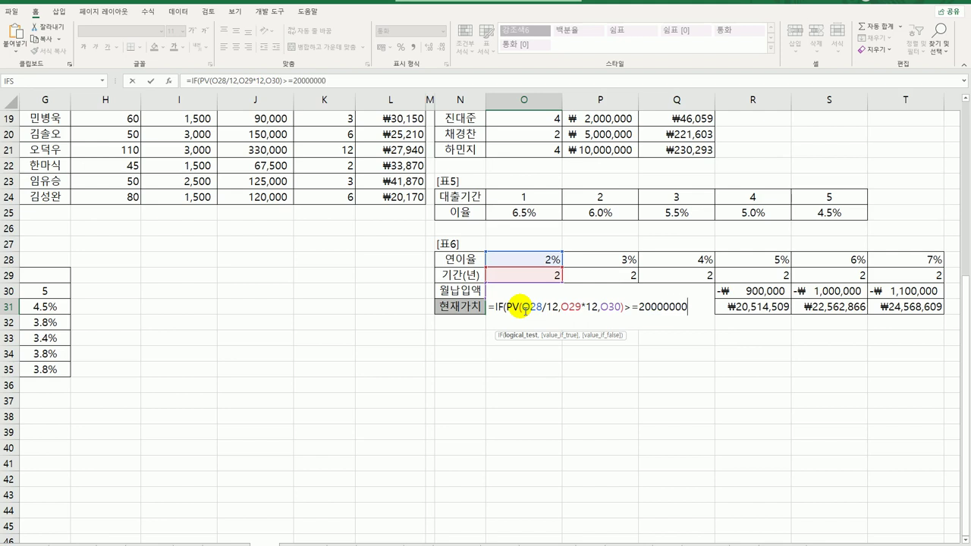
type(",\"g")
key("BackSpace")
type("한도초과")
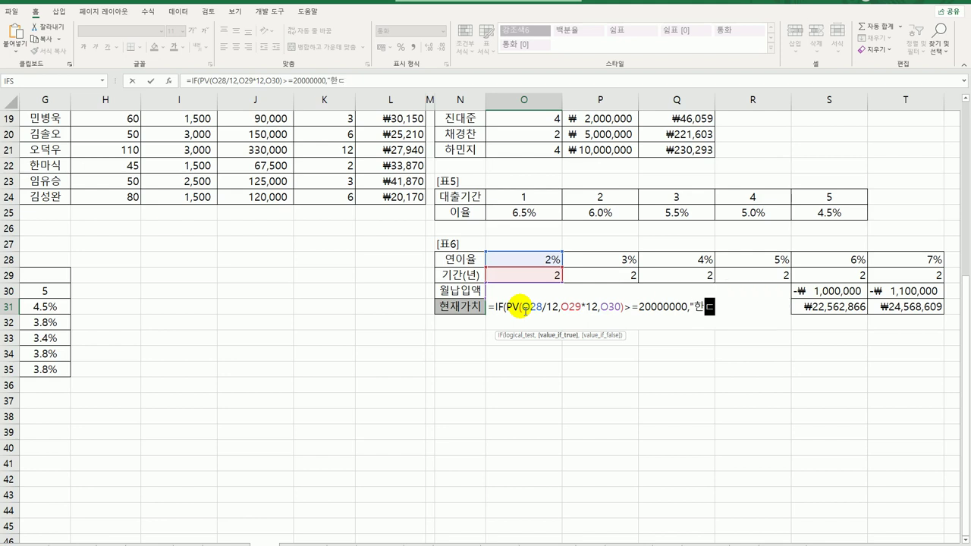
type("\",")
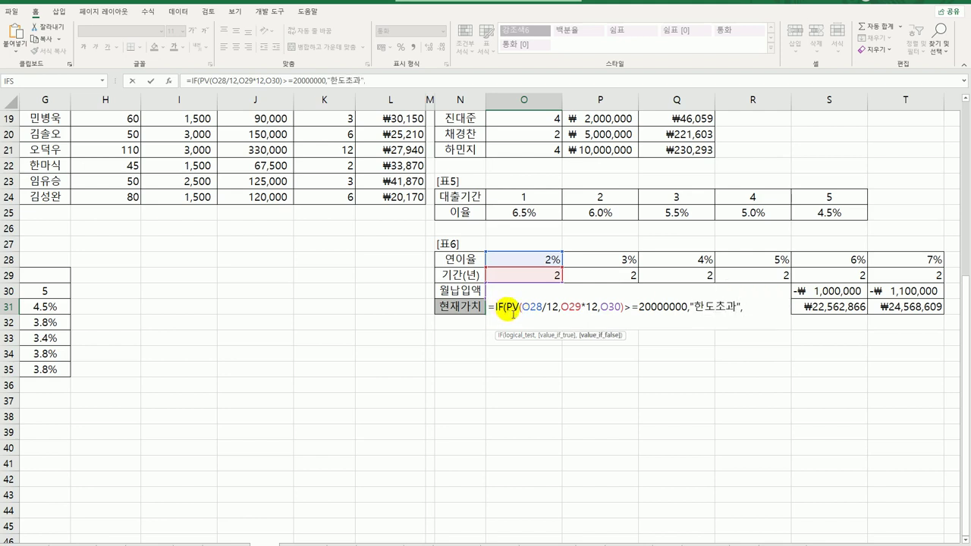
Add ROUND of the same PV expression to -3 digits as O31's IF false value, and copy the formula across through T31
left_click_drag(507, 317, 630, 317)
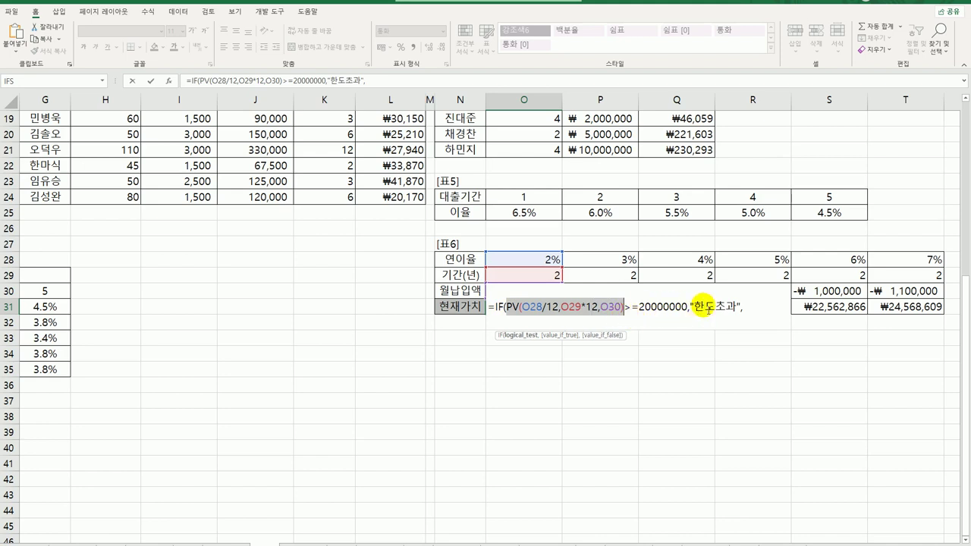
left_click(748, 307)
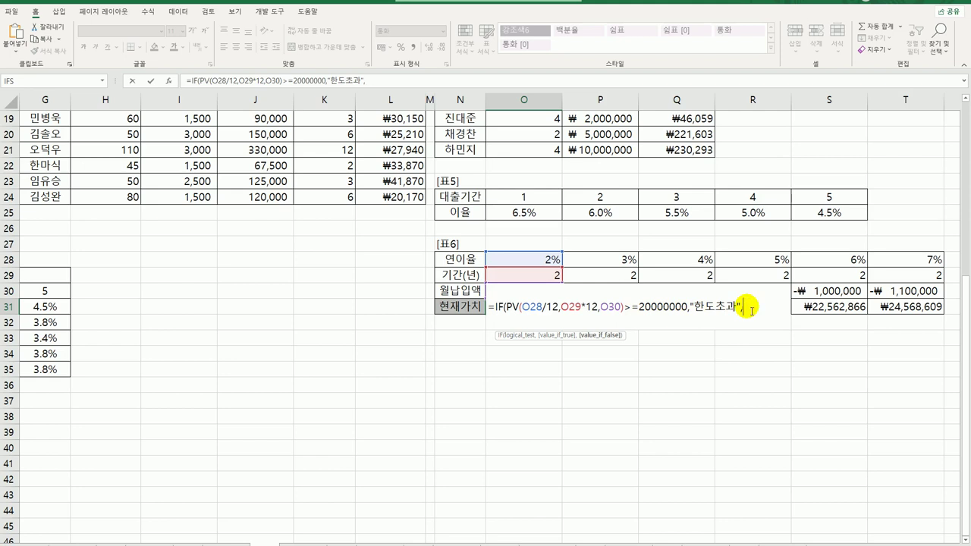
type("round")
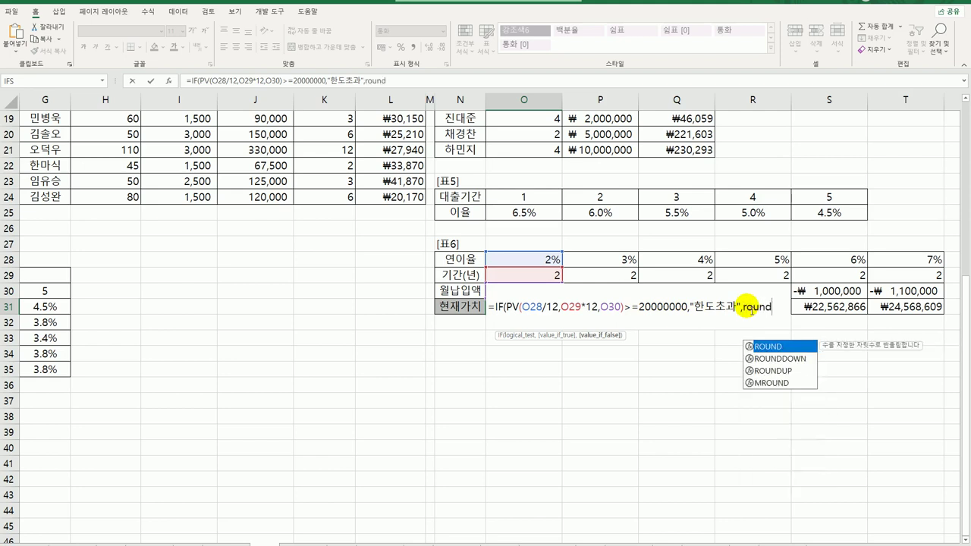
key("Tab")
key("ctrl+v")
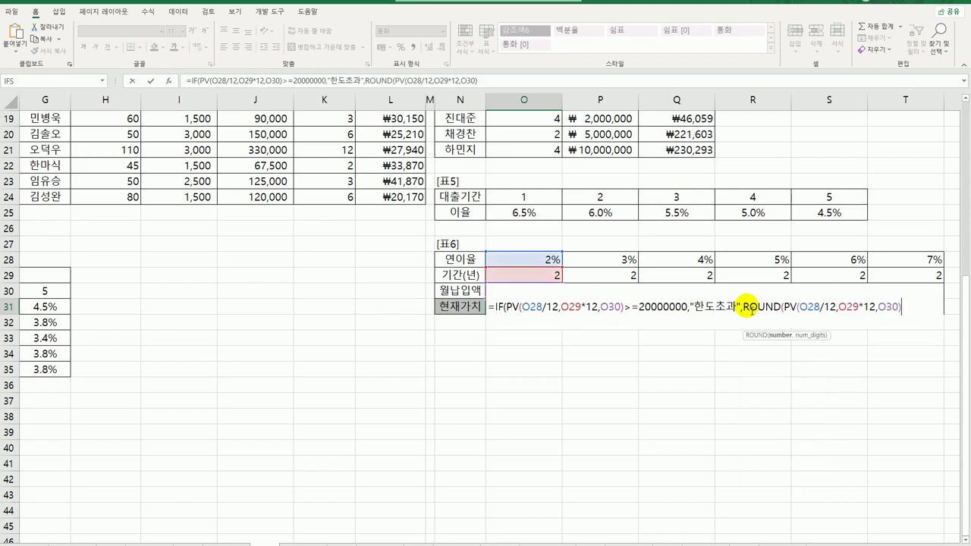
type(",-3)")
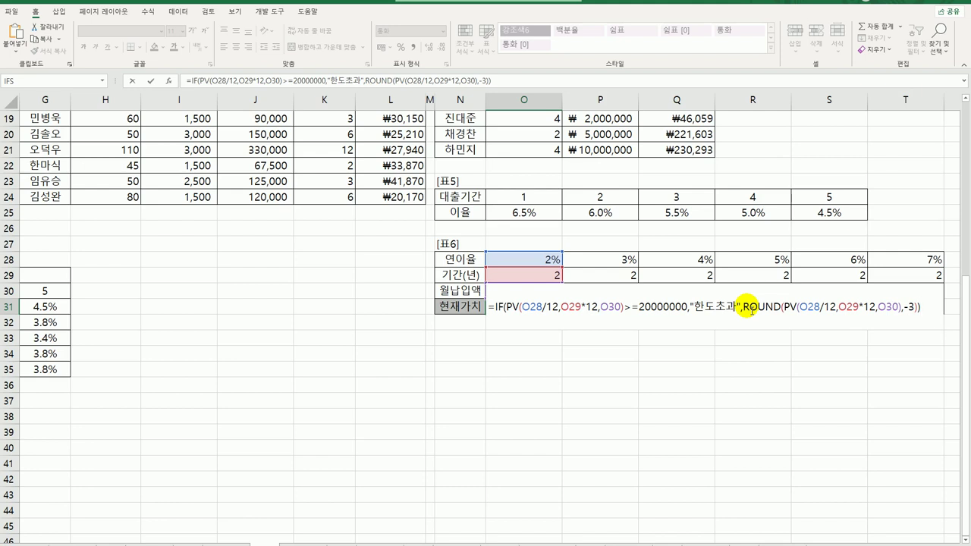
key("Return")
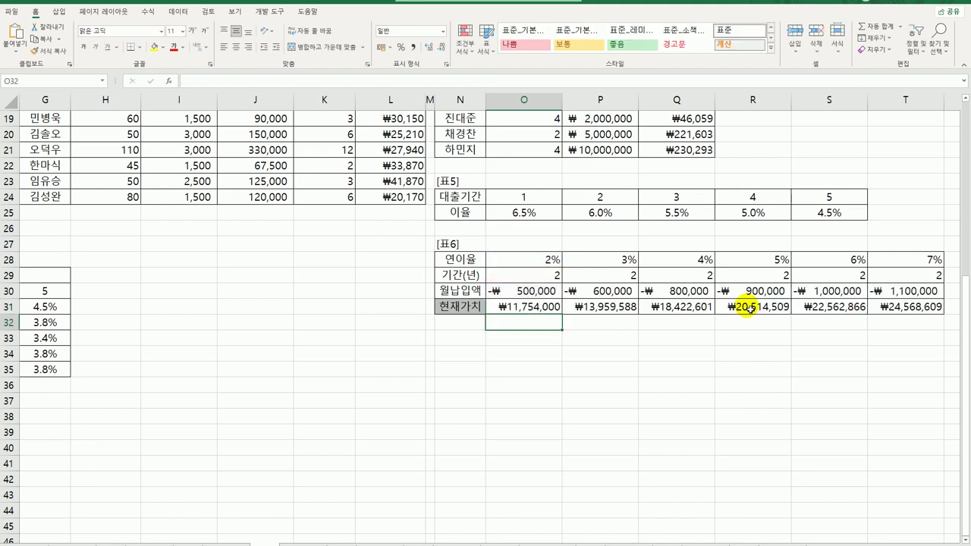
left_click(557, 306)
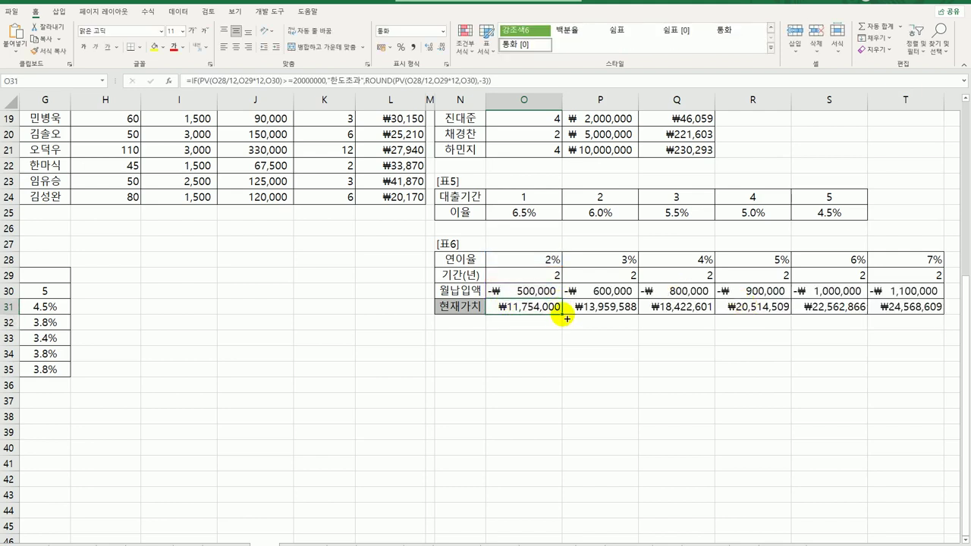
left_click_drag(567, 318, 940, 317)
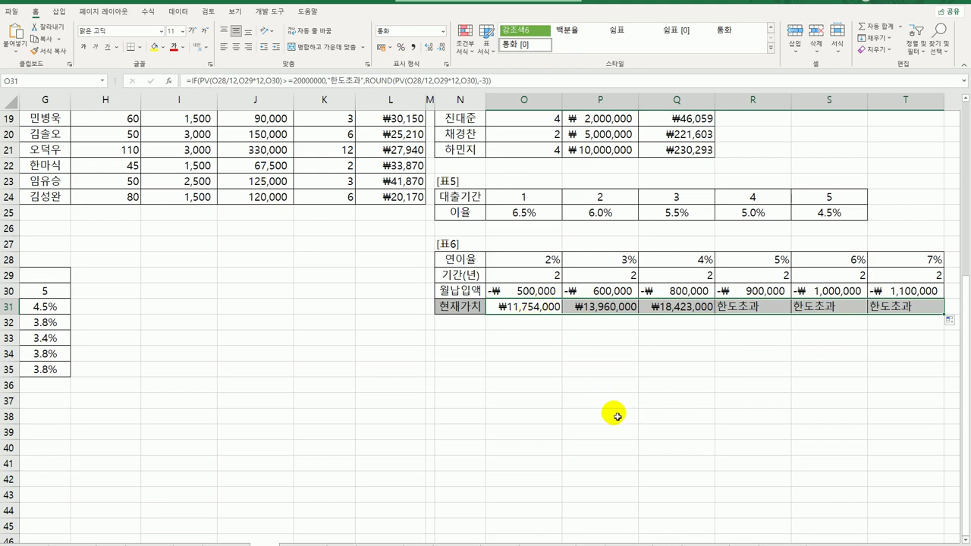
Compare the completed results in [표1], [표3], [표4] and [표6] with the same tables on the neighbouring worksheet, and return to the working sheet
scroll(613, 415, "up", 6)
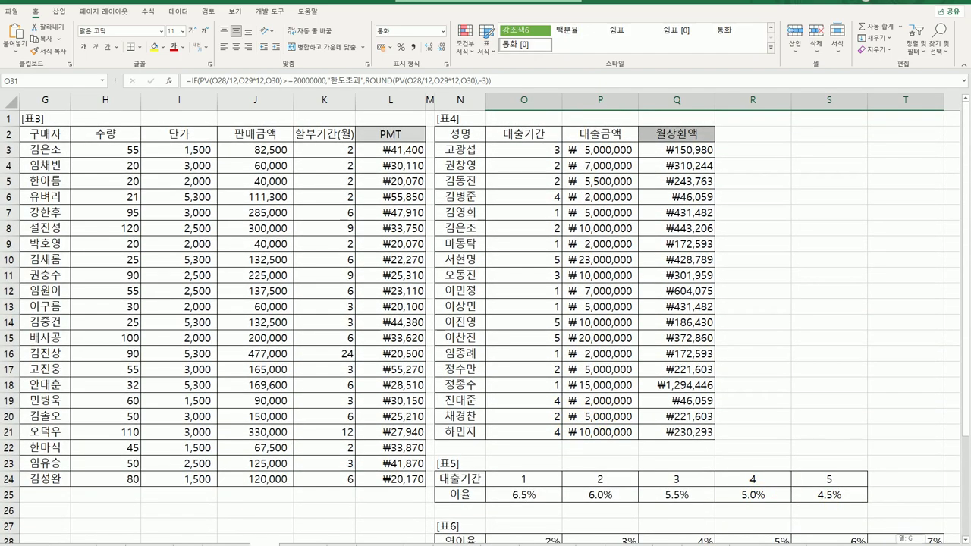
scroll(903, 531, "left", 3)
key("ctrl+Home")
scroll(326, 527, "right", 3)
scroll(326, 527, "down", 2)
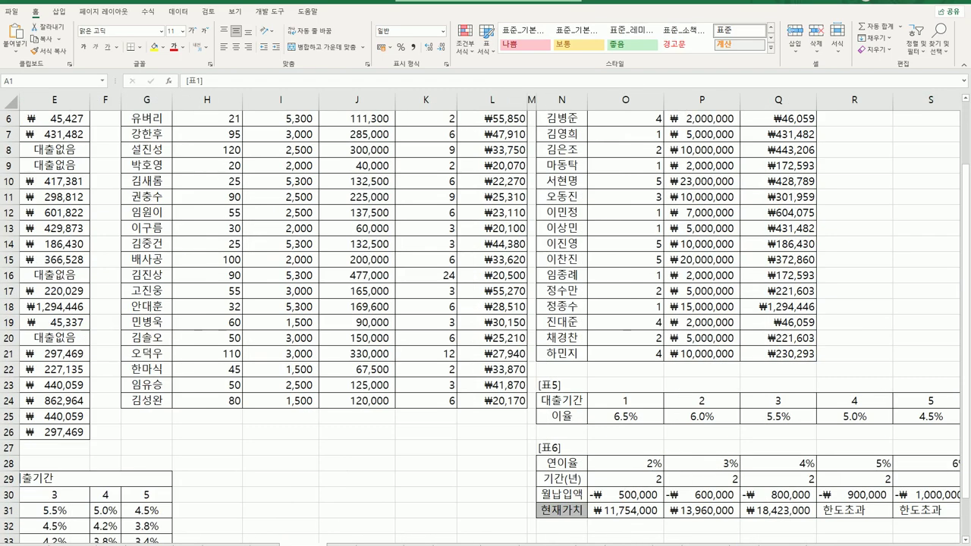
scroll(326, 525, "up", 2)
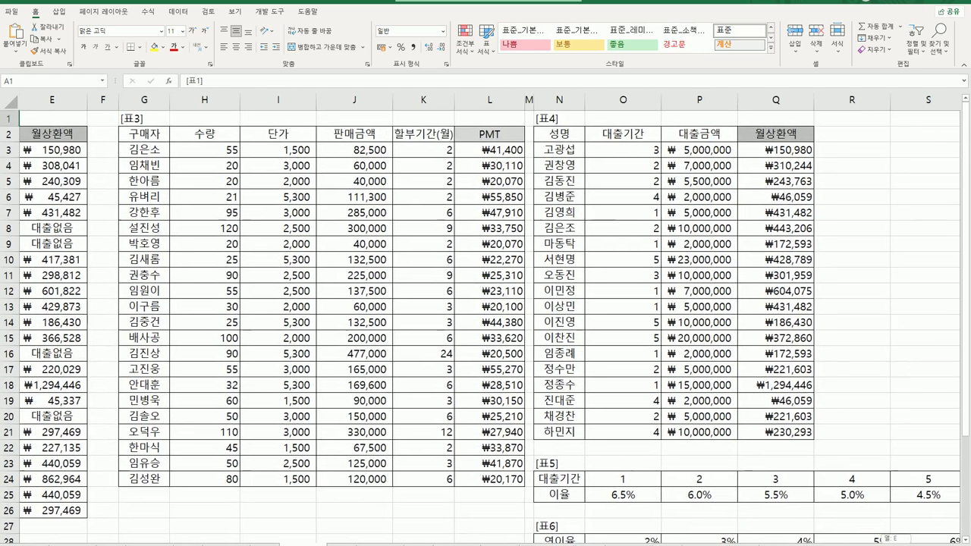
scroll(470, 497, "left", 3)
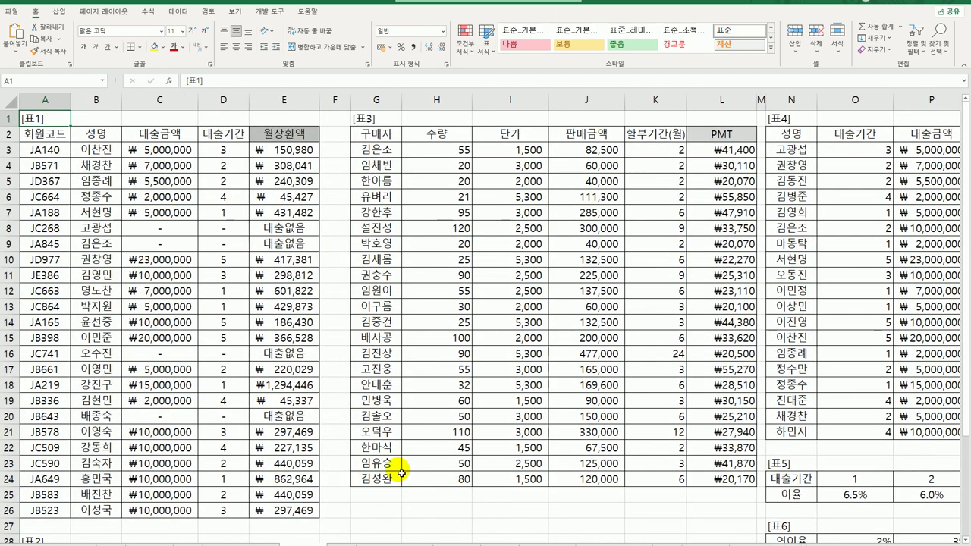
key("ctrl+z")
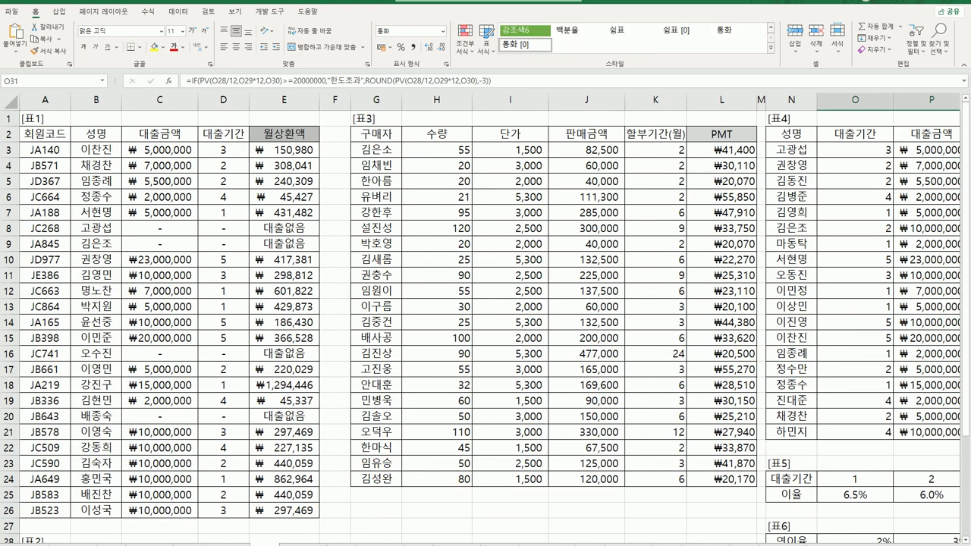
key("ctrl+z")
key("ctrl+z")
key("ctrl+z")
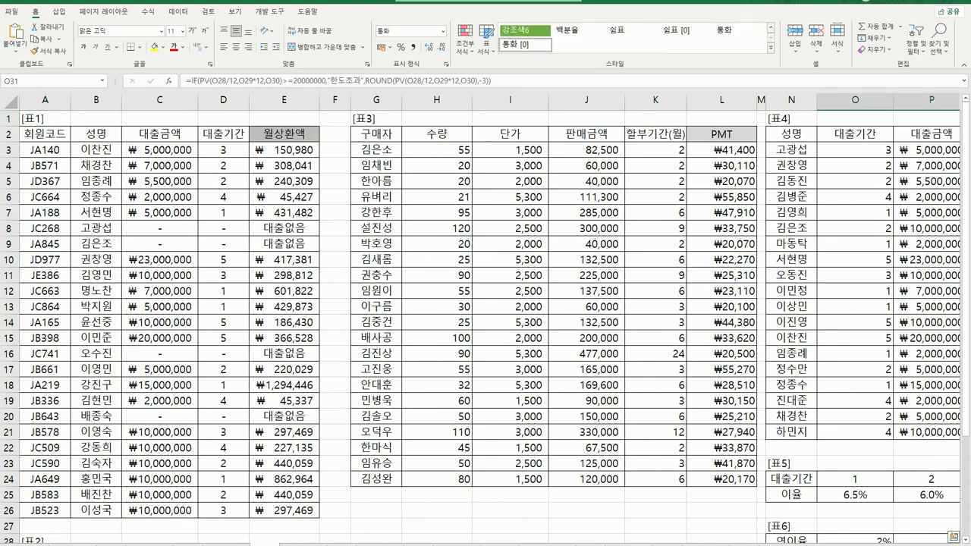